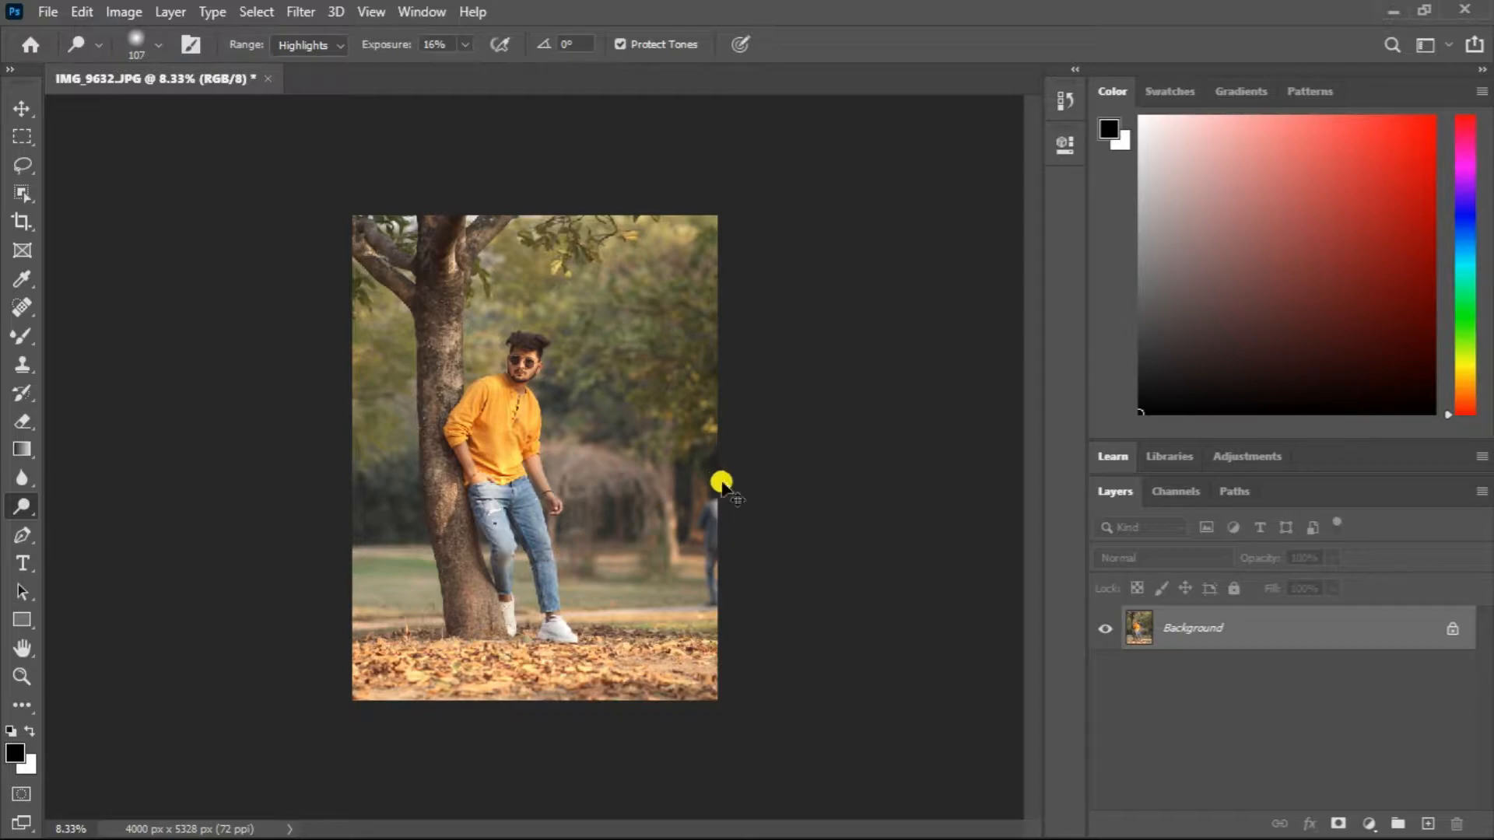
- Duplicate the background layer and crop the image to a 4:5 ratio, framing the man and tree trunk more tightly
key("ctrl+j")
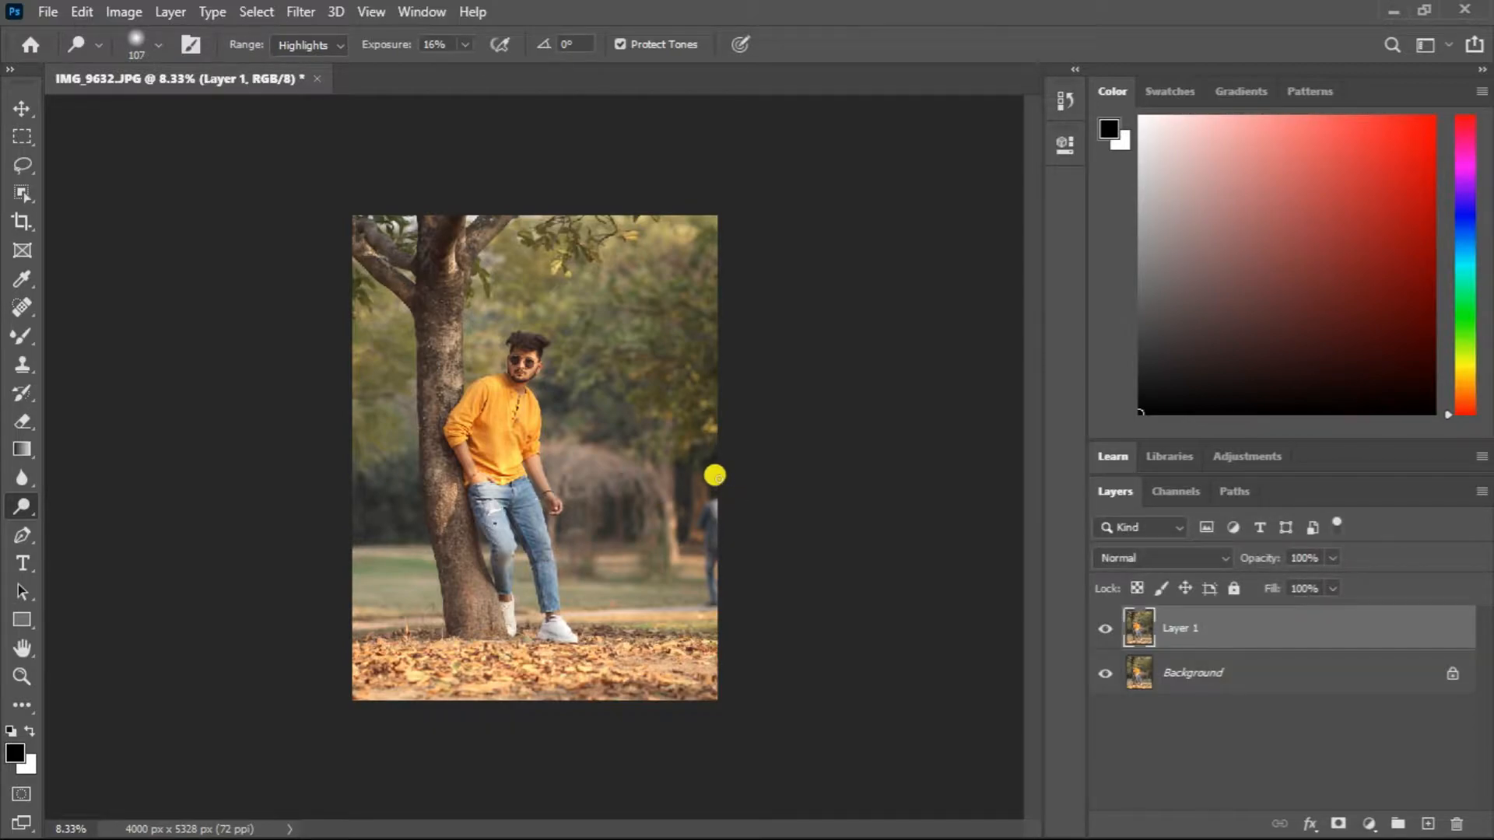
key("ctrl+plus")
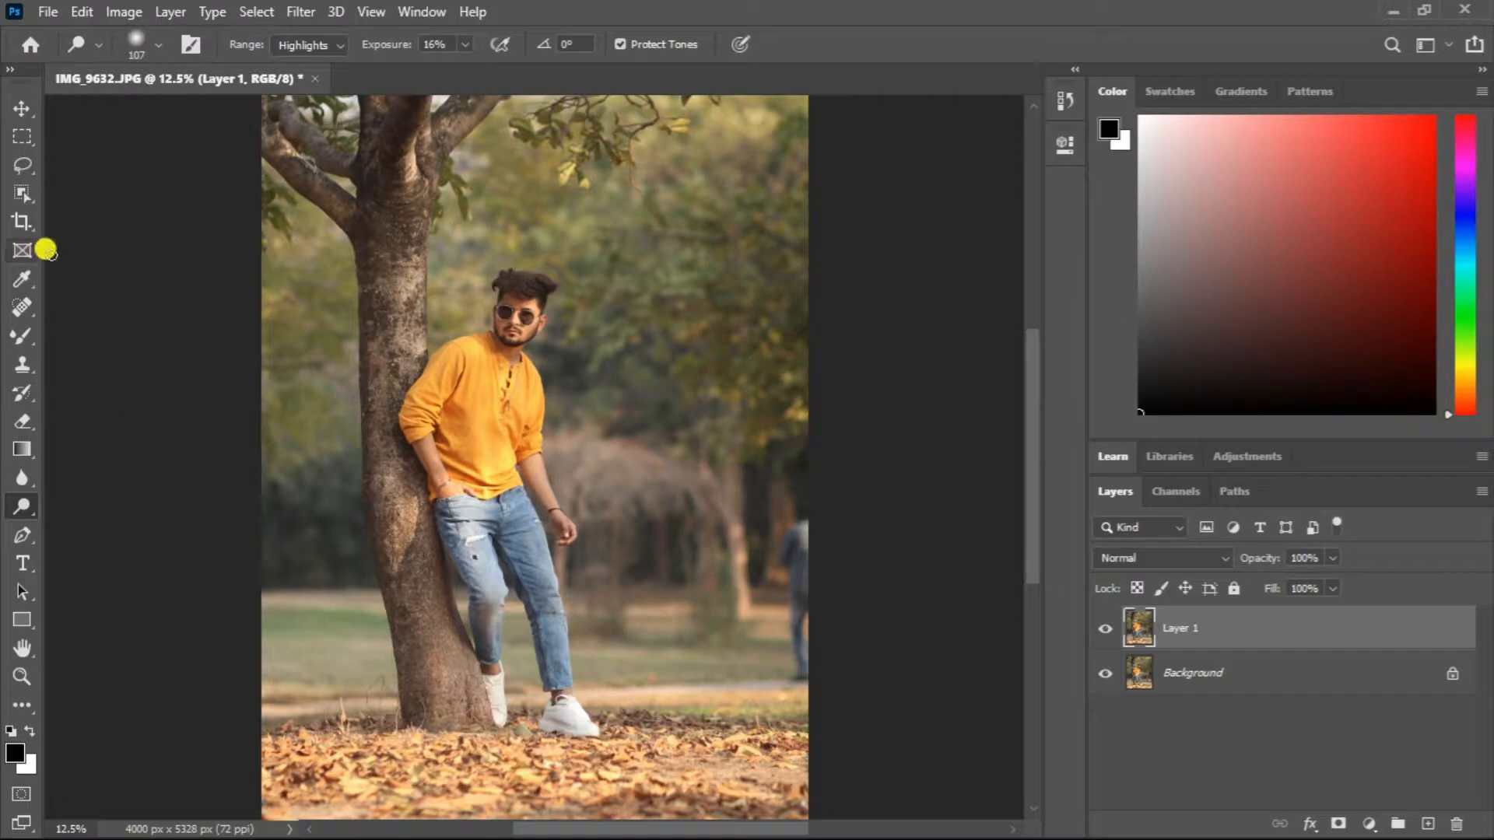
left_click(21, 221)
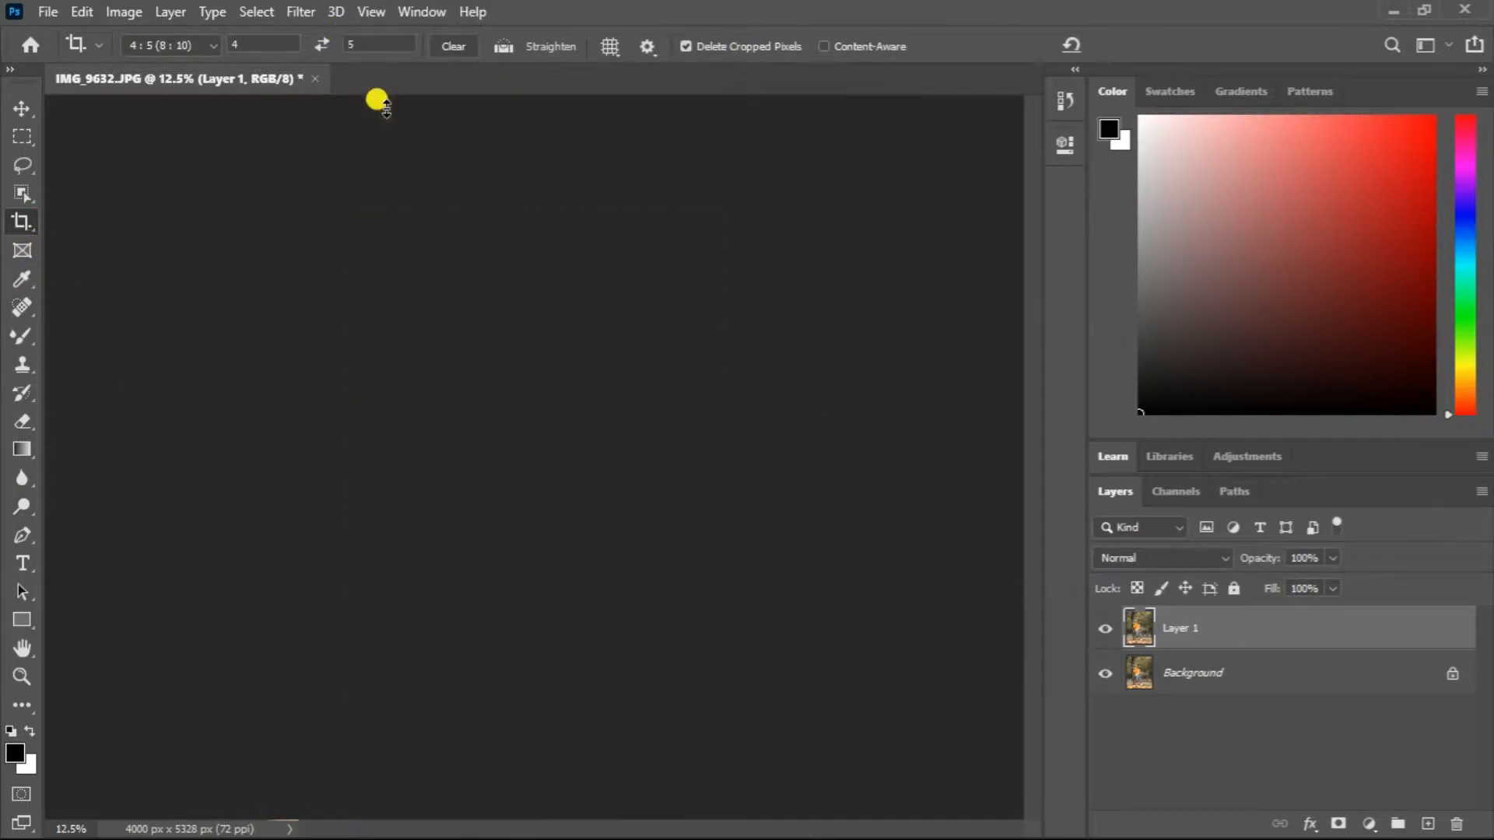
key("ctrl+minus")
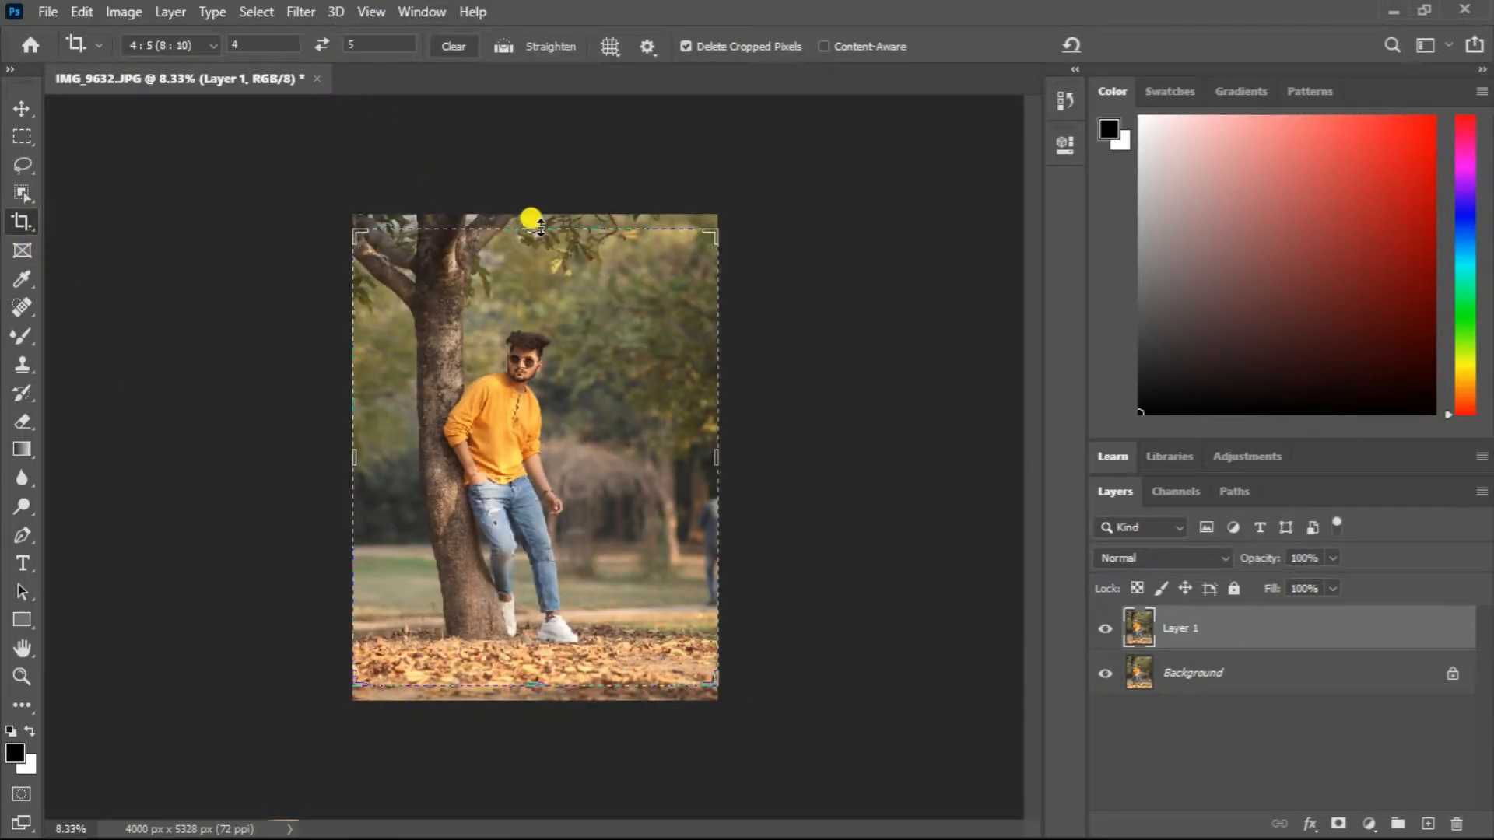
left_click_drag(526, 683, 524, 664)
mouse_move(540, 565)
left_mouse_down()
mouse_move(549, 555)
mouse_move(521, 553)
mouse_move(544, 554)
left_mouse_up()
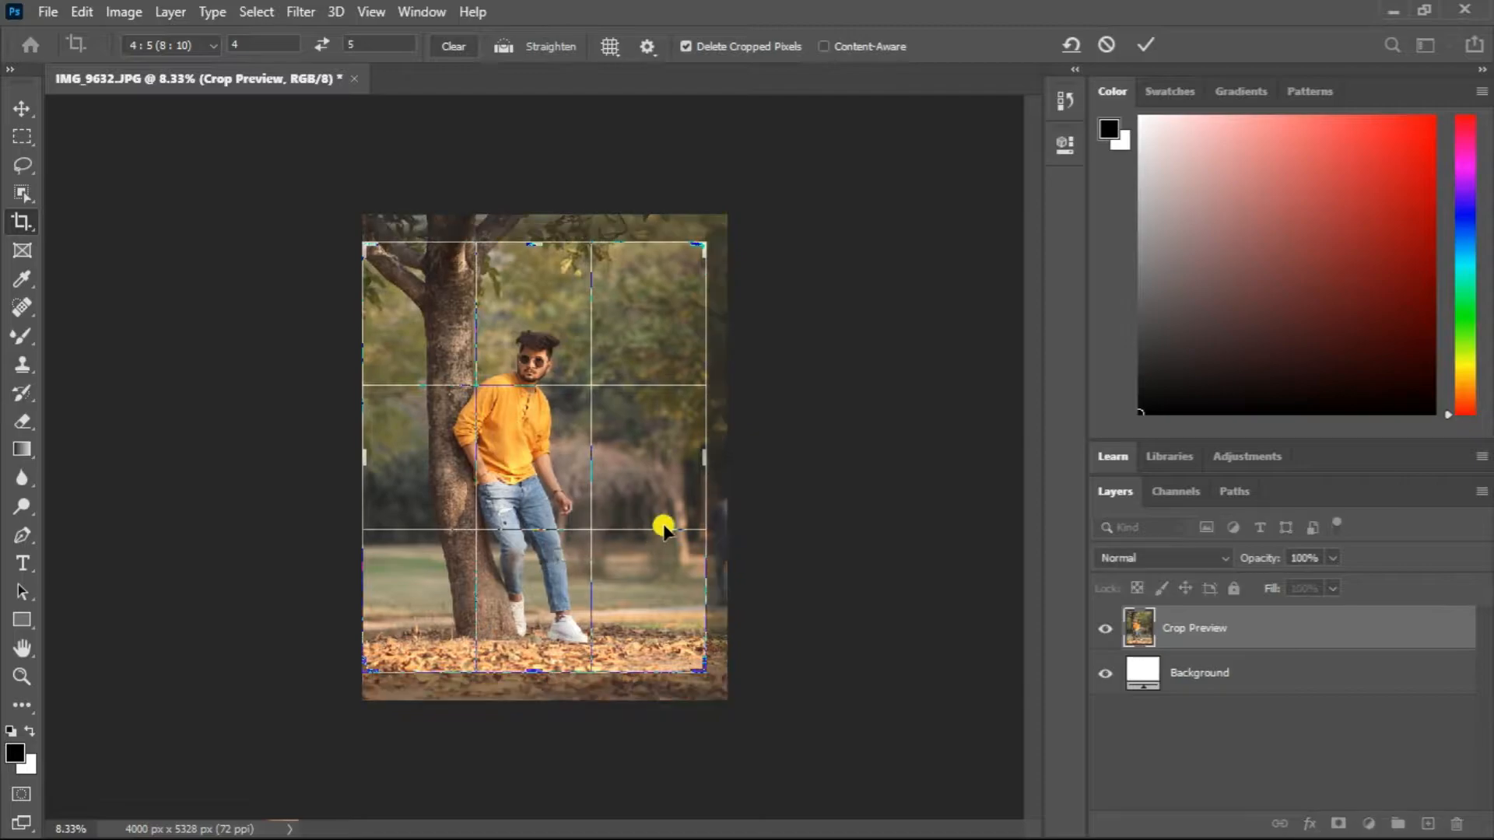
left_click_drag(693, 437, 562, 462)
left_click_drag(680, 443, 676, 454)
left_click_drag(606, 463, 607, 448)
left_click(1139, 45)
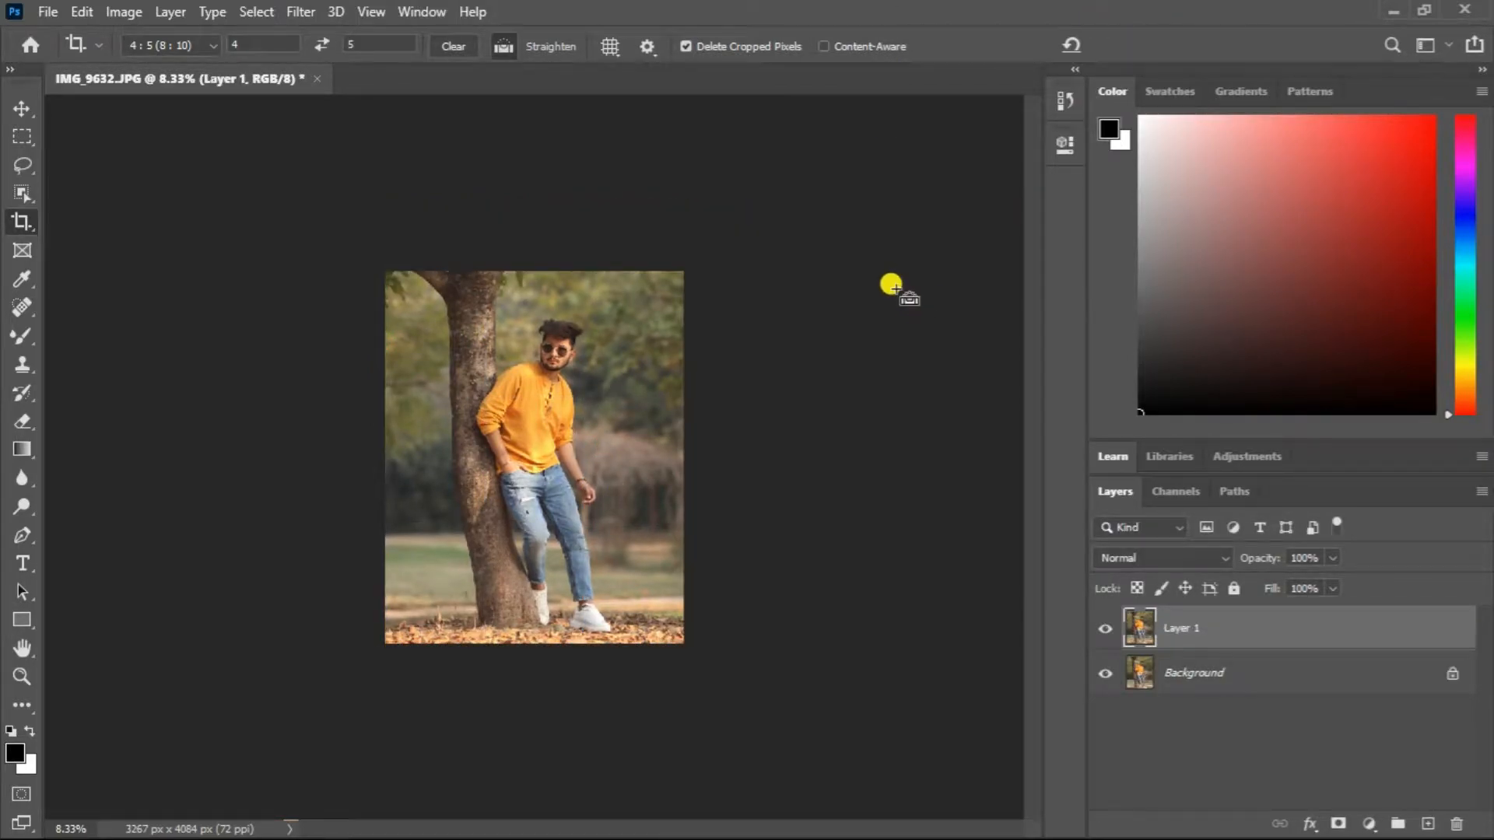
- Open the Camera Raw Filter on the duplicate layer and set Temperature to -10 and Tint to +2
key("ctrl+plus")
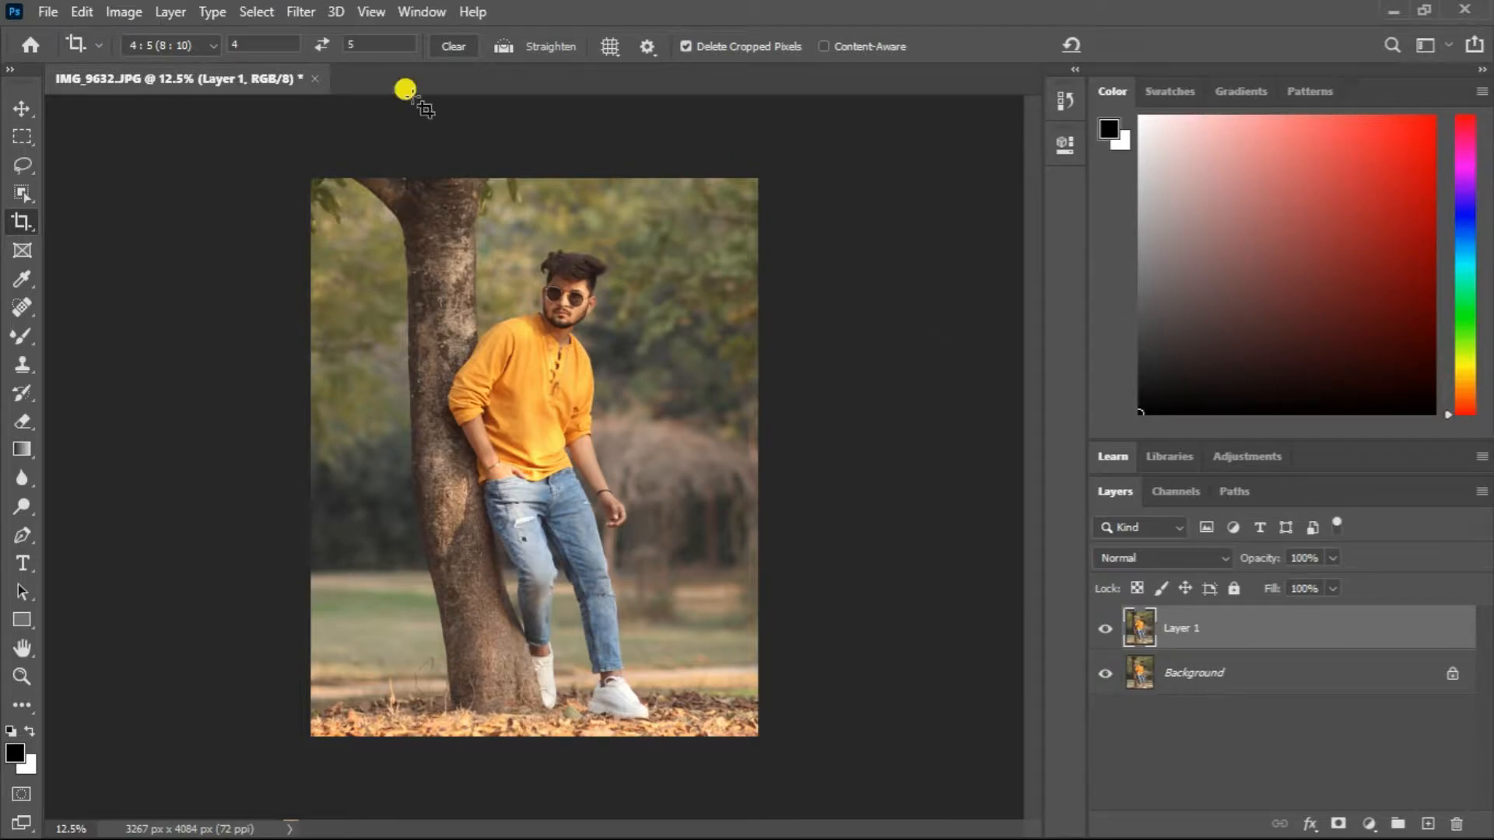
left_click(300, 12)
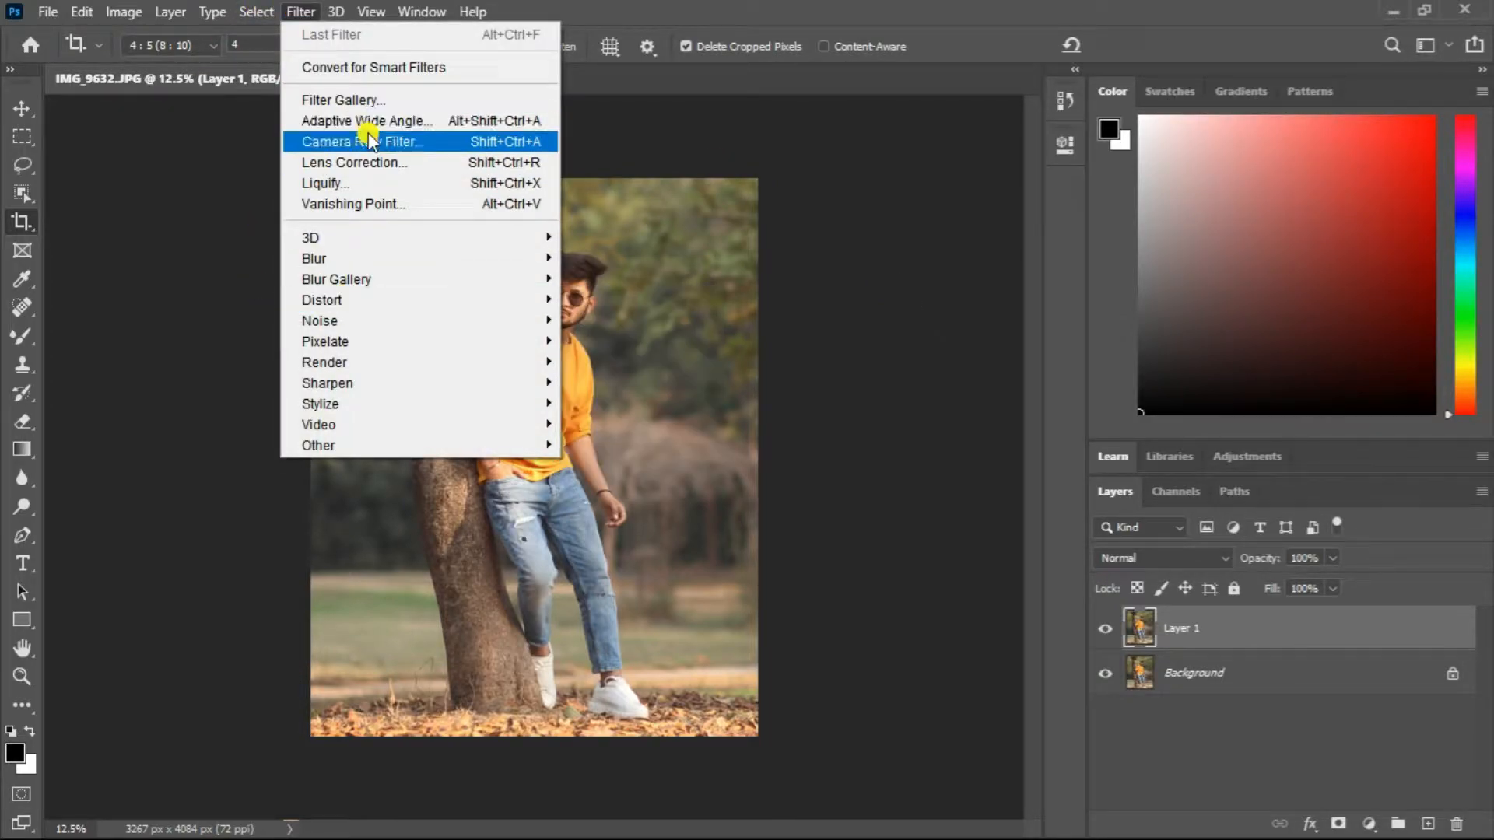
left_click(370, 140)
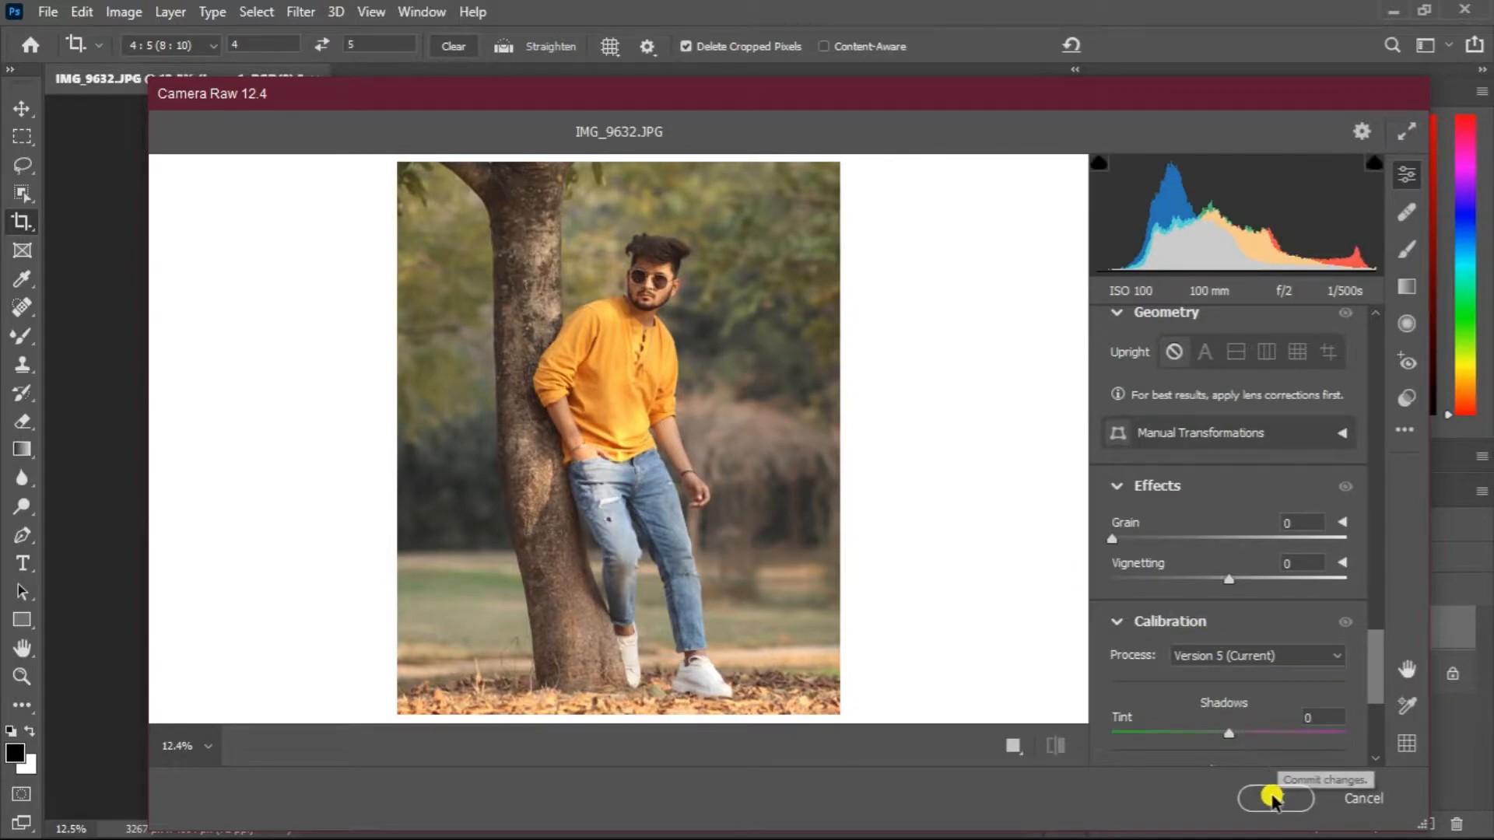
scroll(1177, 463, "up", 2)
scroll(1178, 463, "up", 15)
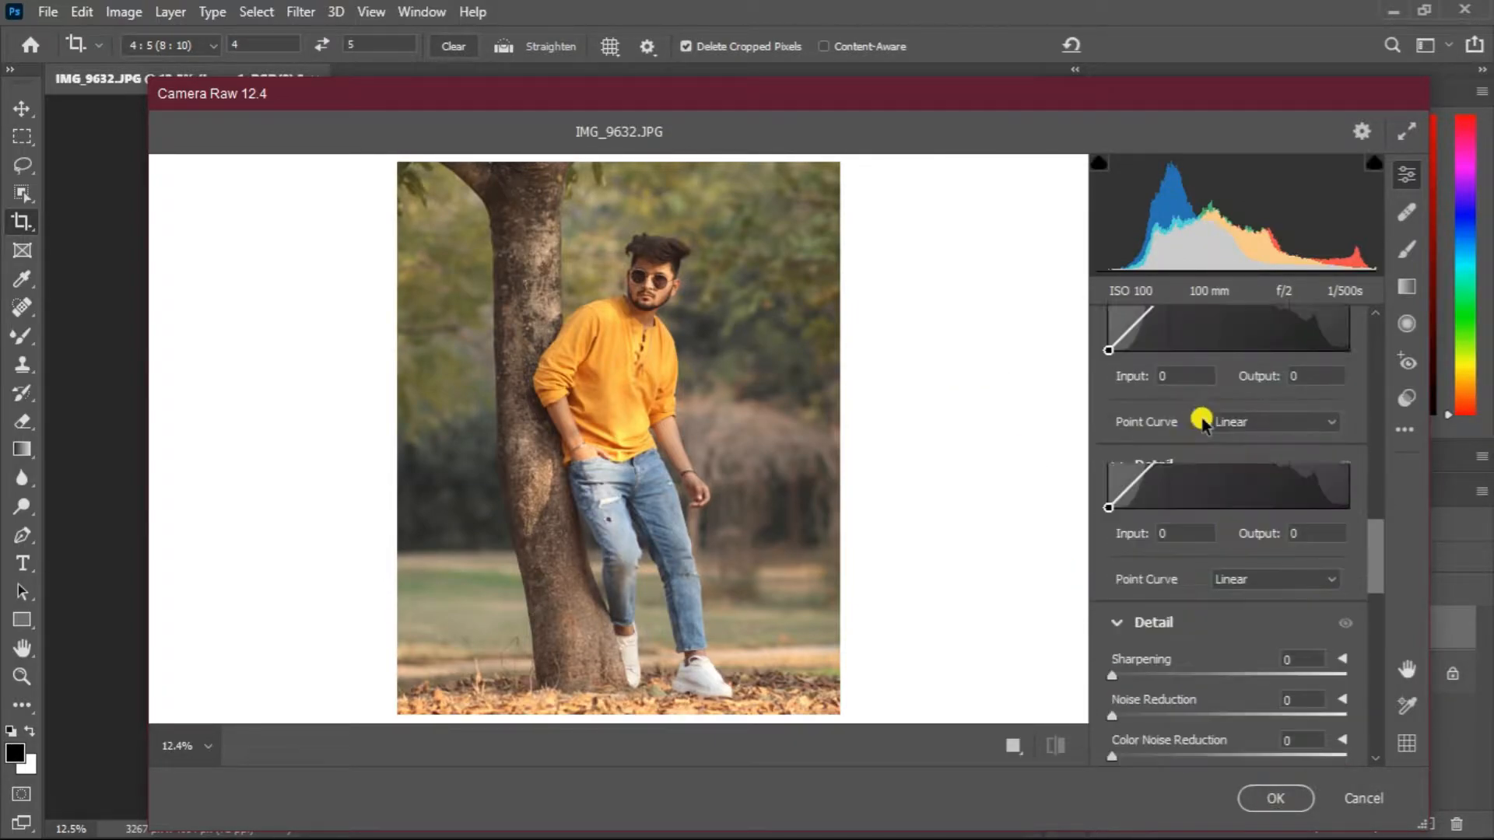
scroll(1202, 418, "up", 2)
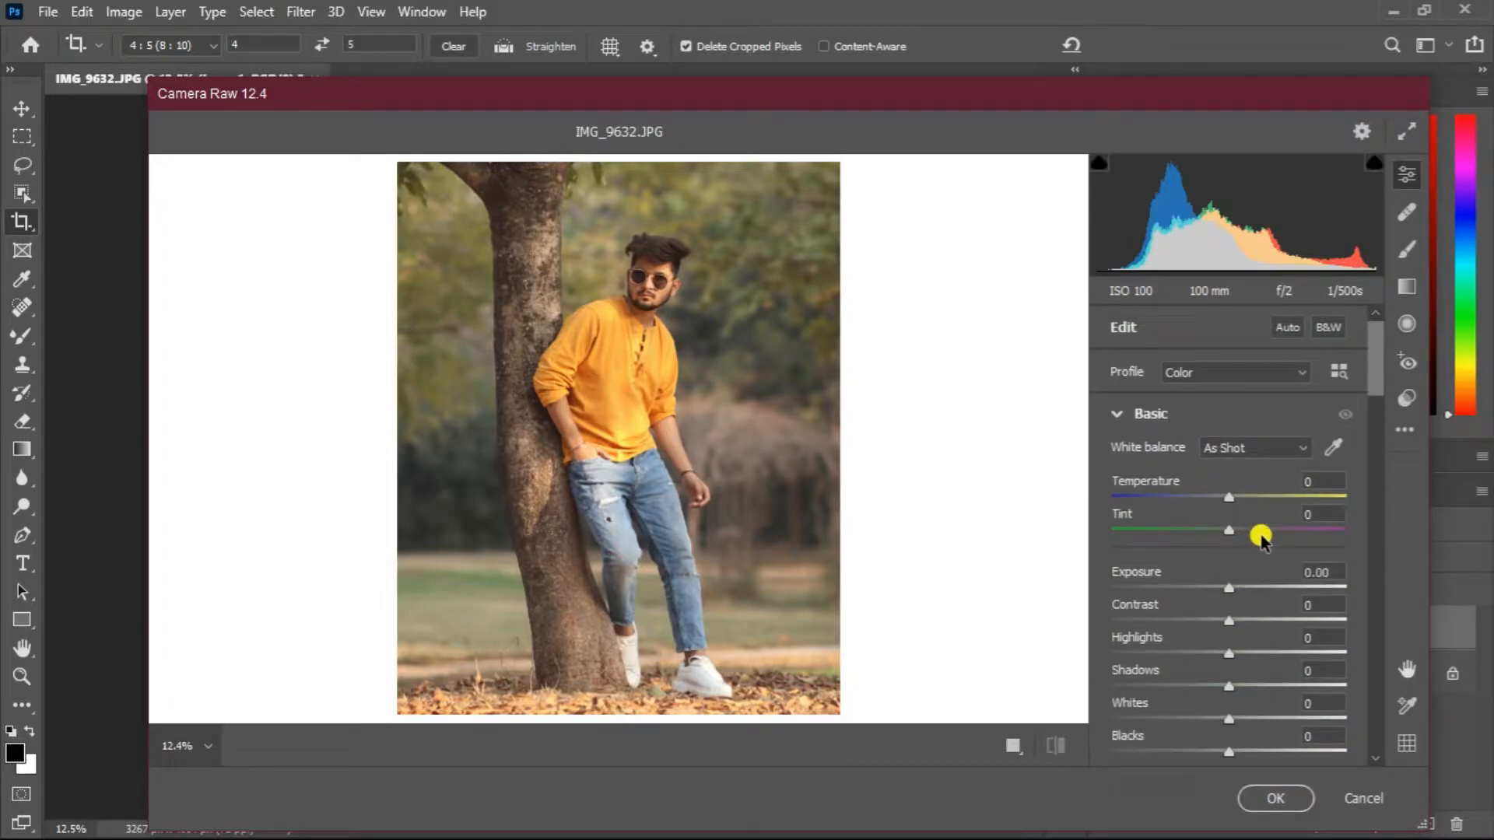
left_click_drag(1230, 501, 1233, 532)
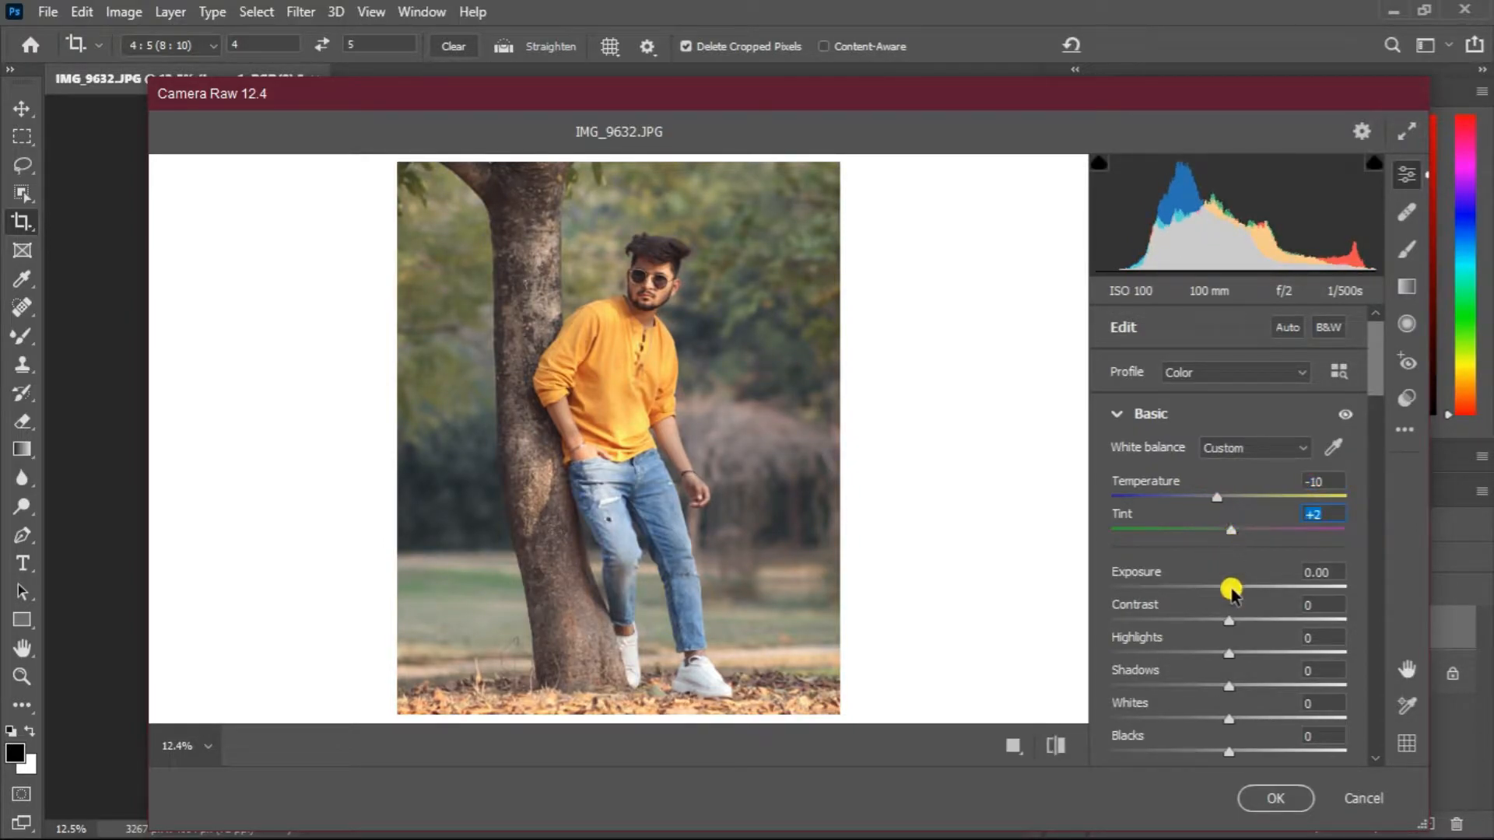
- Set Exposure to +0.30, Contrast to +5, Highlights to -90, Shadows to -28, Whites to +7 and Blacks to -53
left_click_drag(1228, 587, 1237, 589)
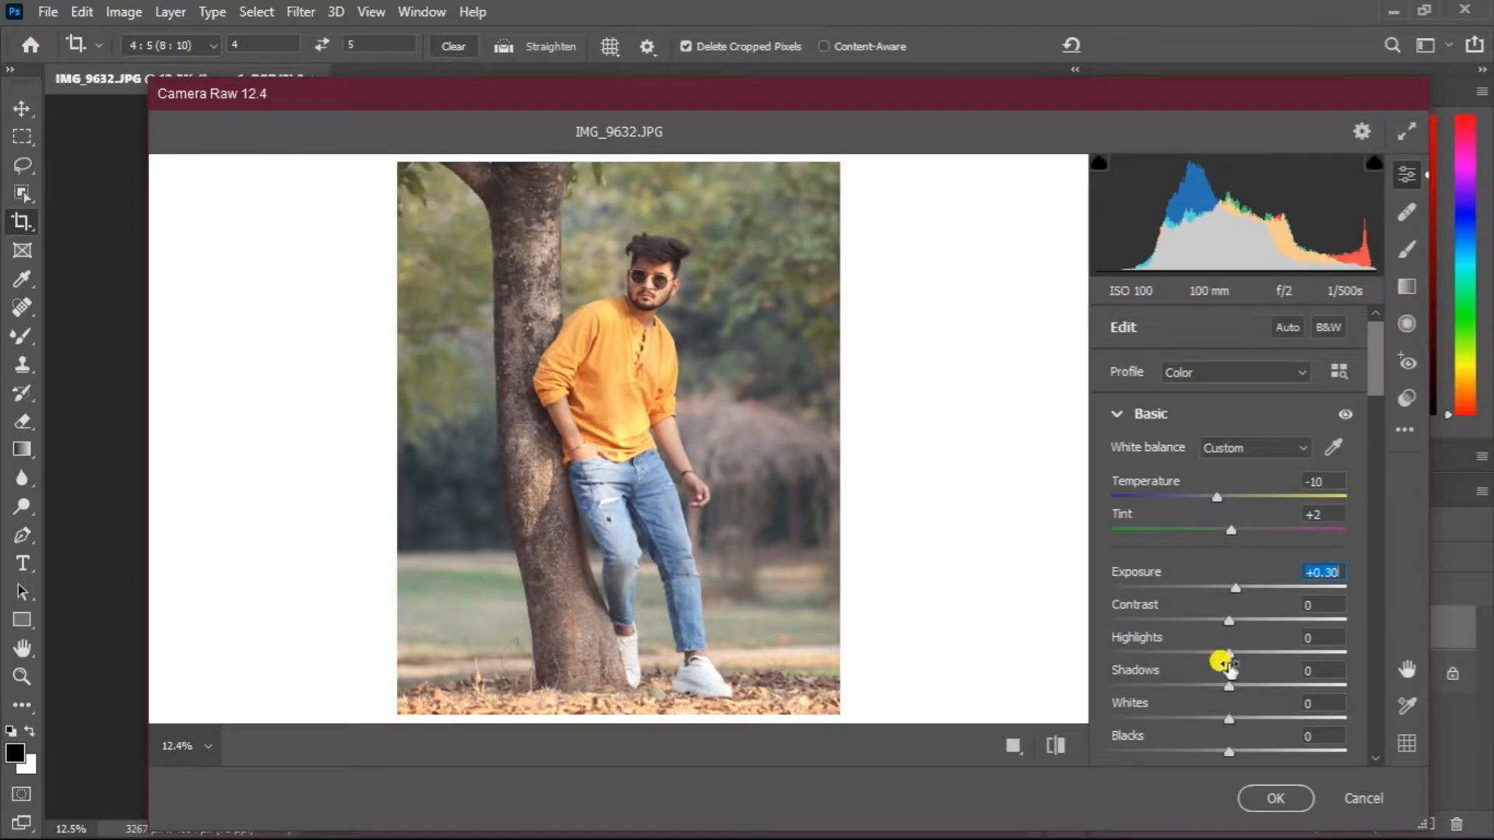
left_click_drag(1229, 652, 1123, 632)
scroll(1206, 634, "down", 1)
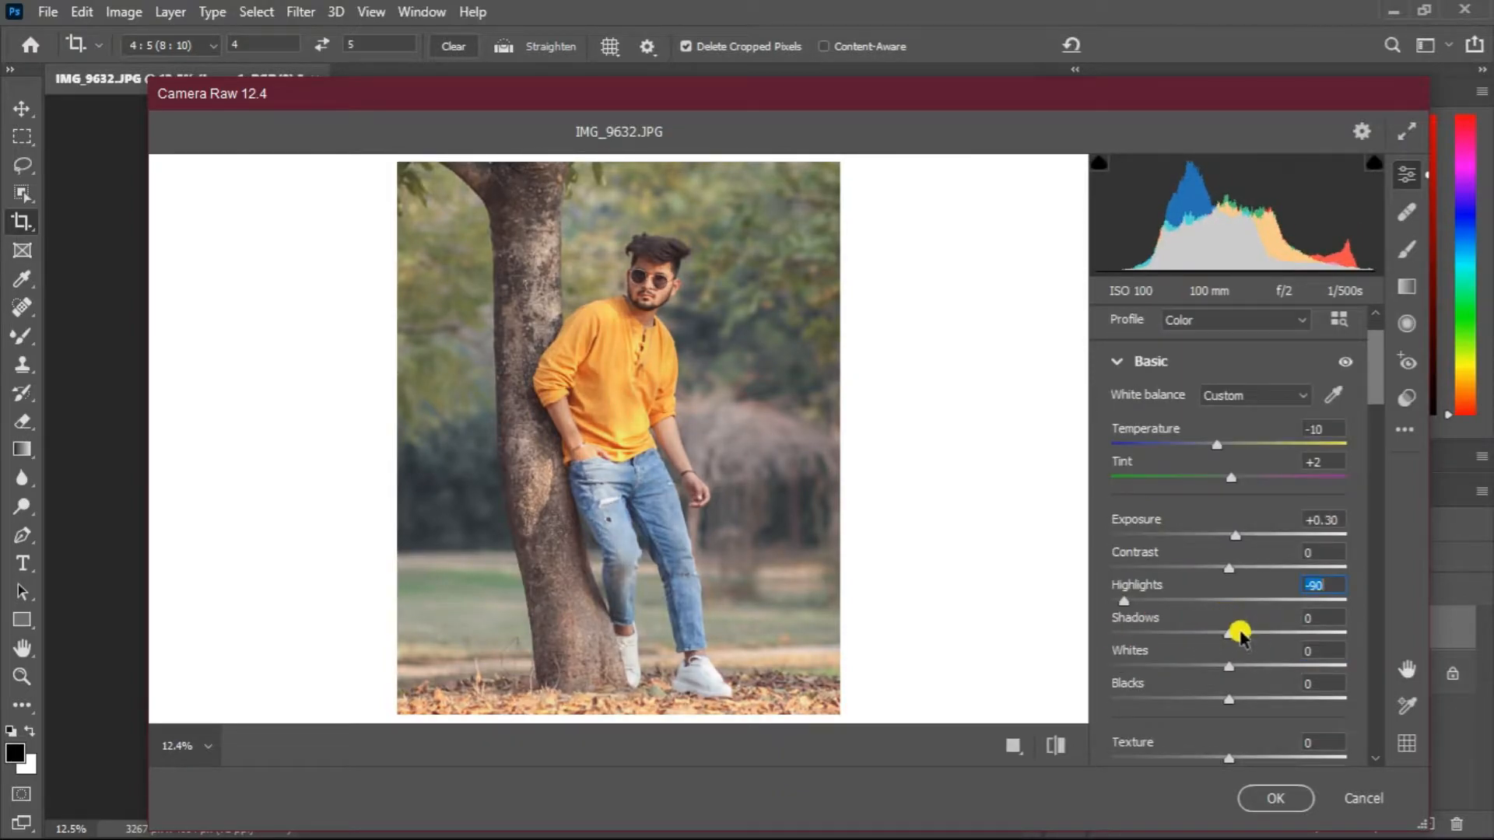
left_click_drag(1228, 668, 1167, 701)
left_click_drag(1228, 569, 1195, 576)
scroll(1237, 572, "down", 1)
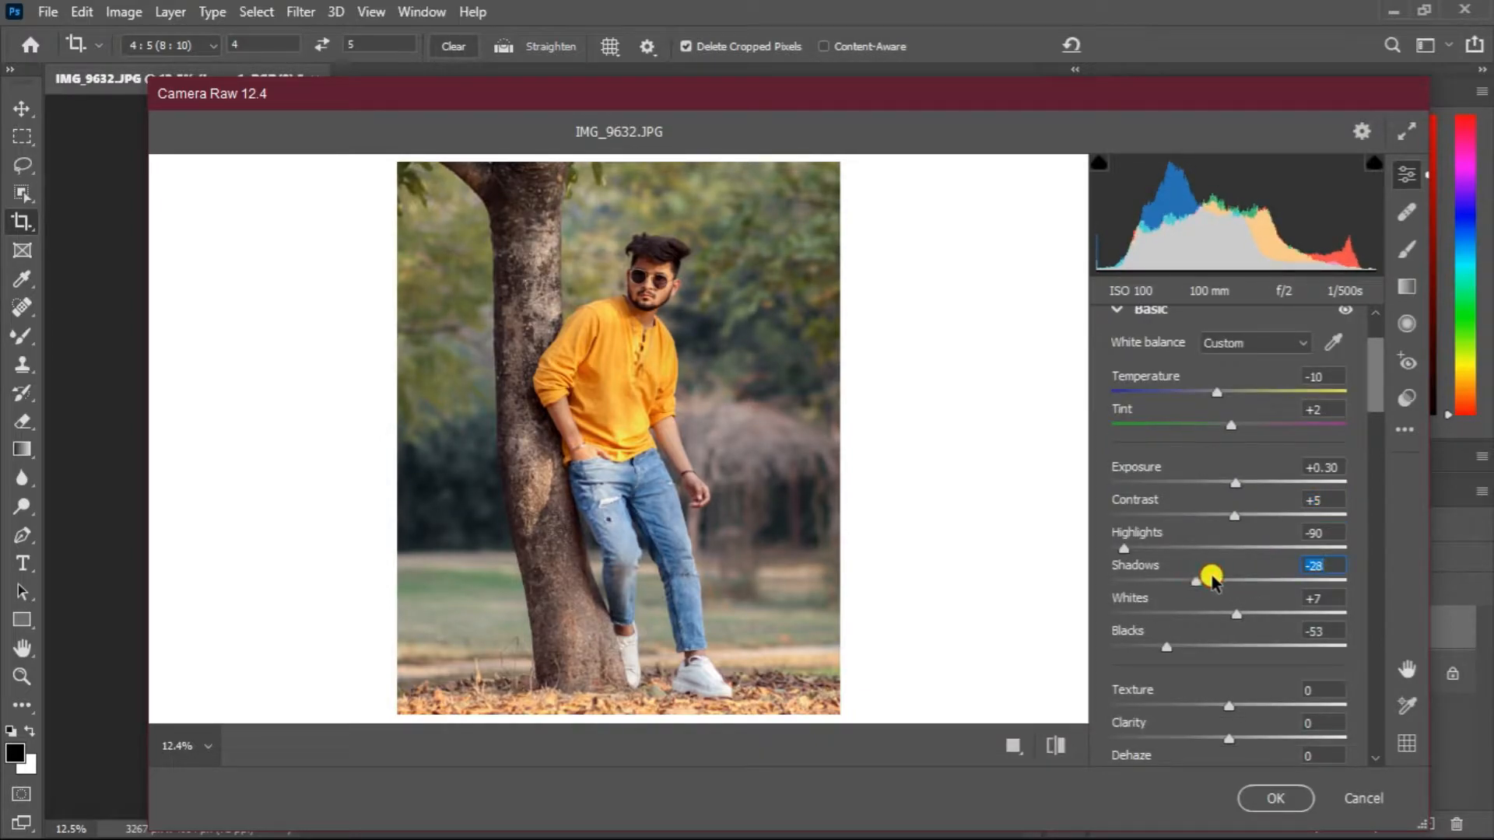
- Set Texture to +12, Clarity to +7, Dehaze to +11 and Vibrance to +45
scroll(1214, 578, "down", 2)
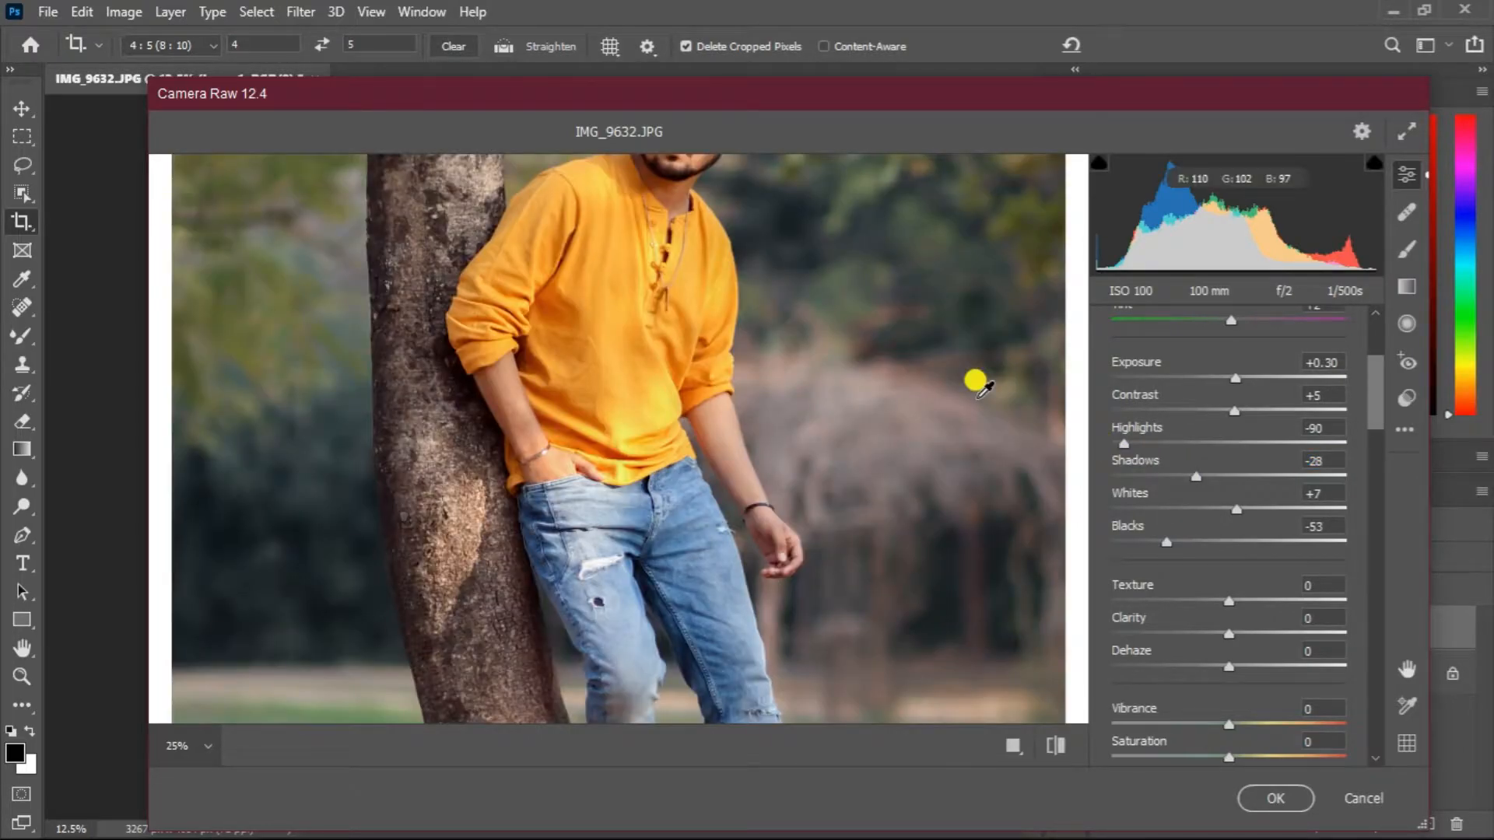
key("space")
left_click_drag(791, 379, 866, 519)
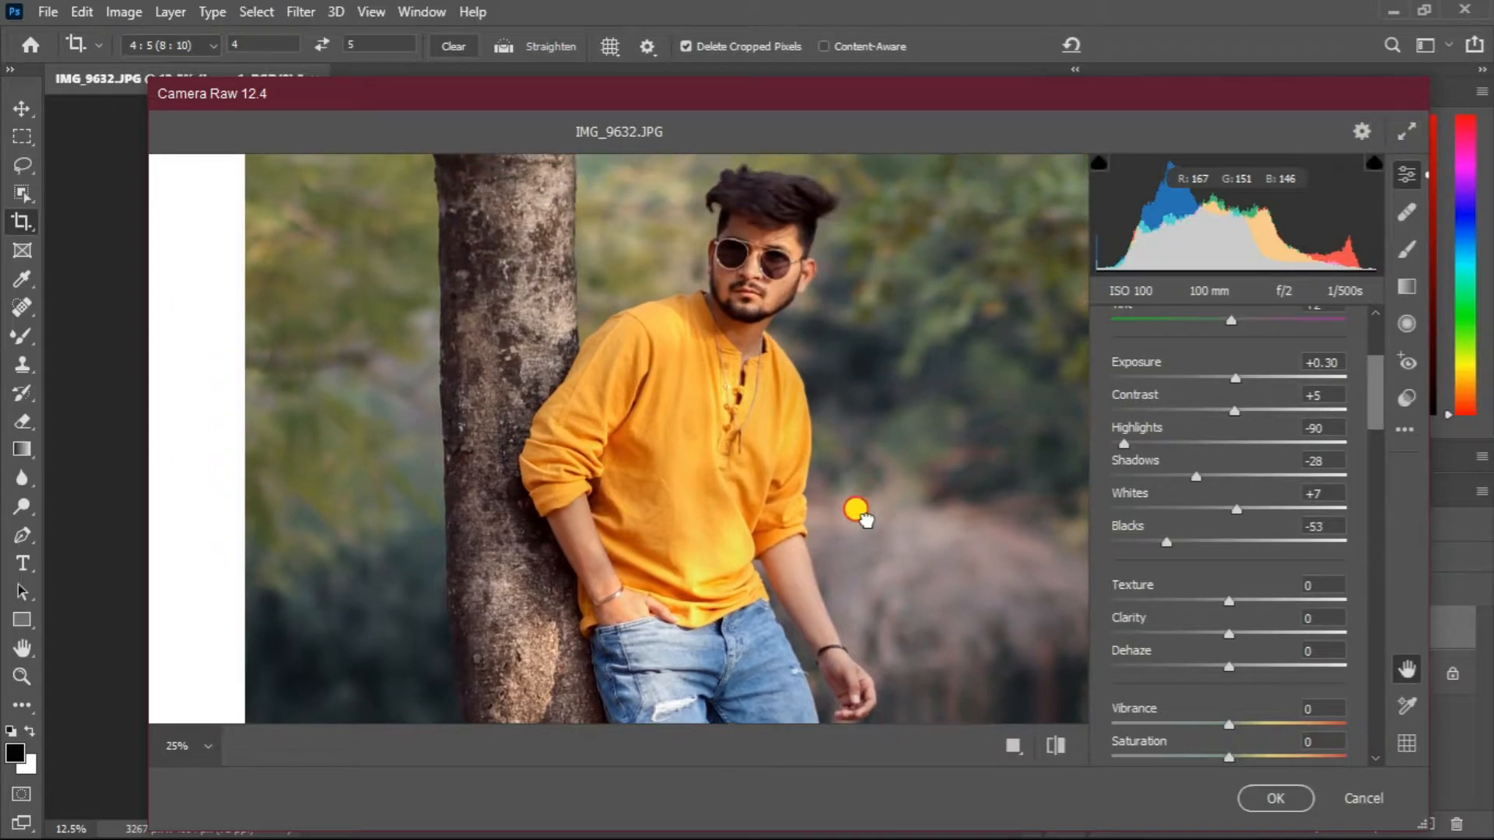
left_click_drag(1230, 602, 1240, 603)
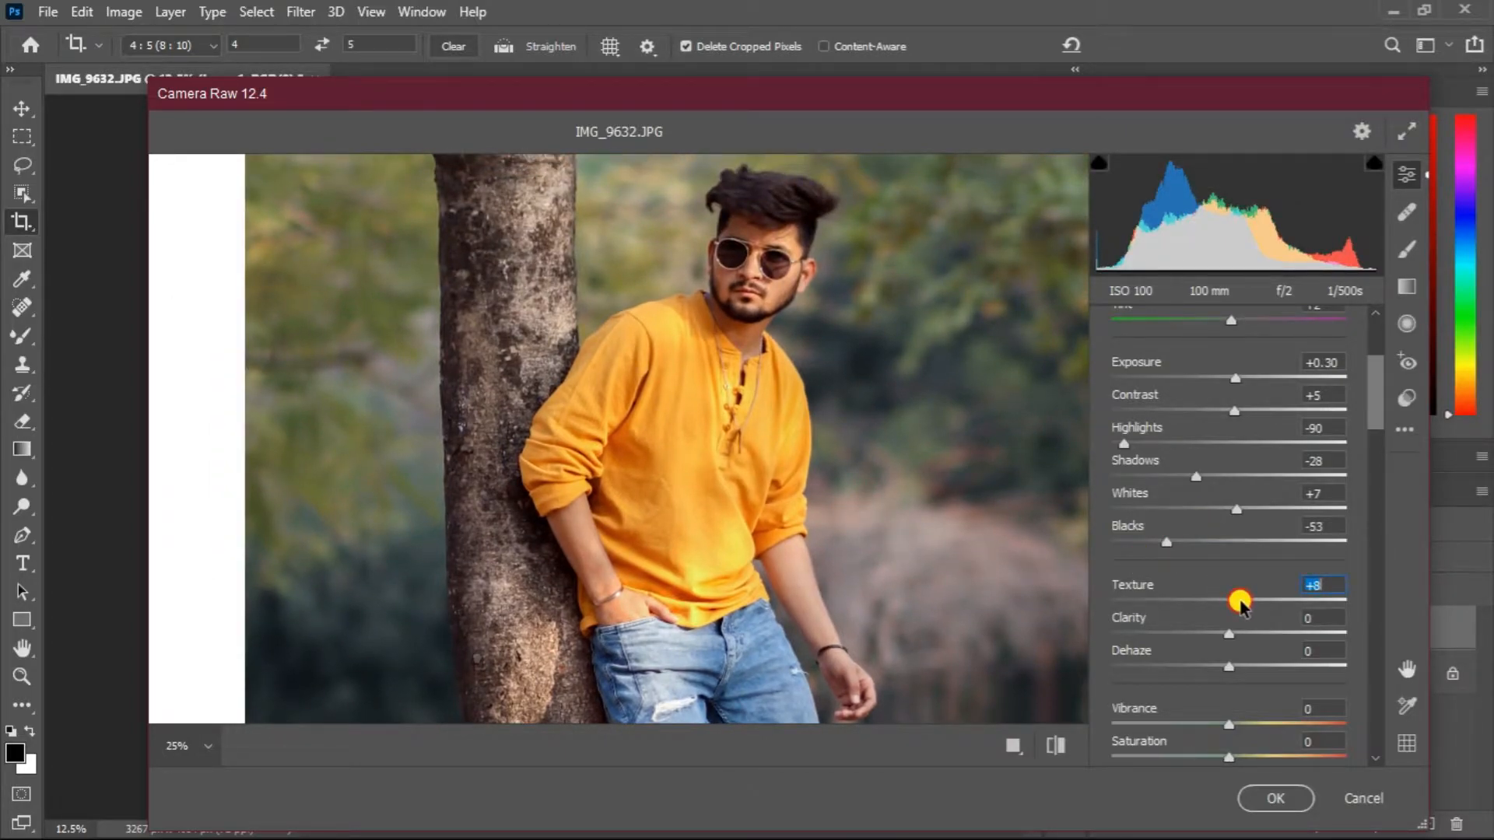
left_click_drag(1229, 632, 1237, 634)
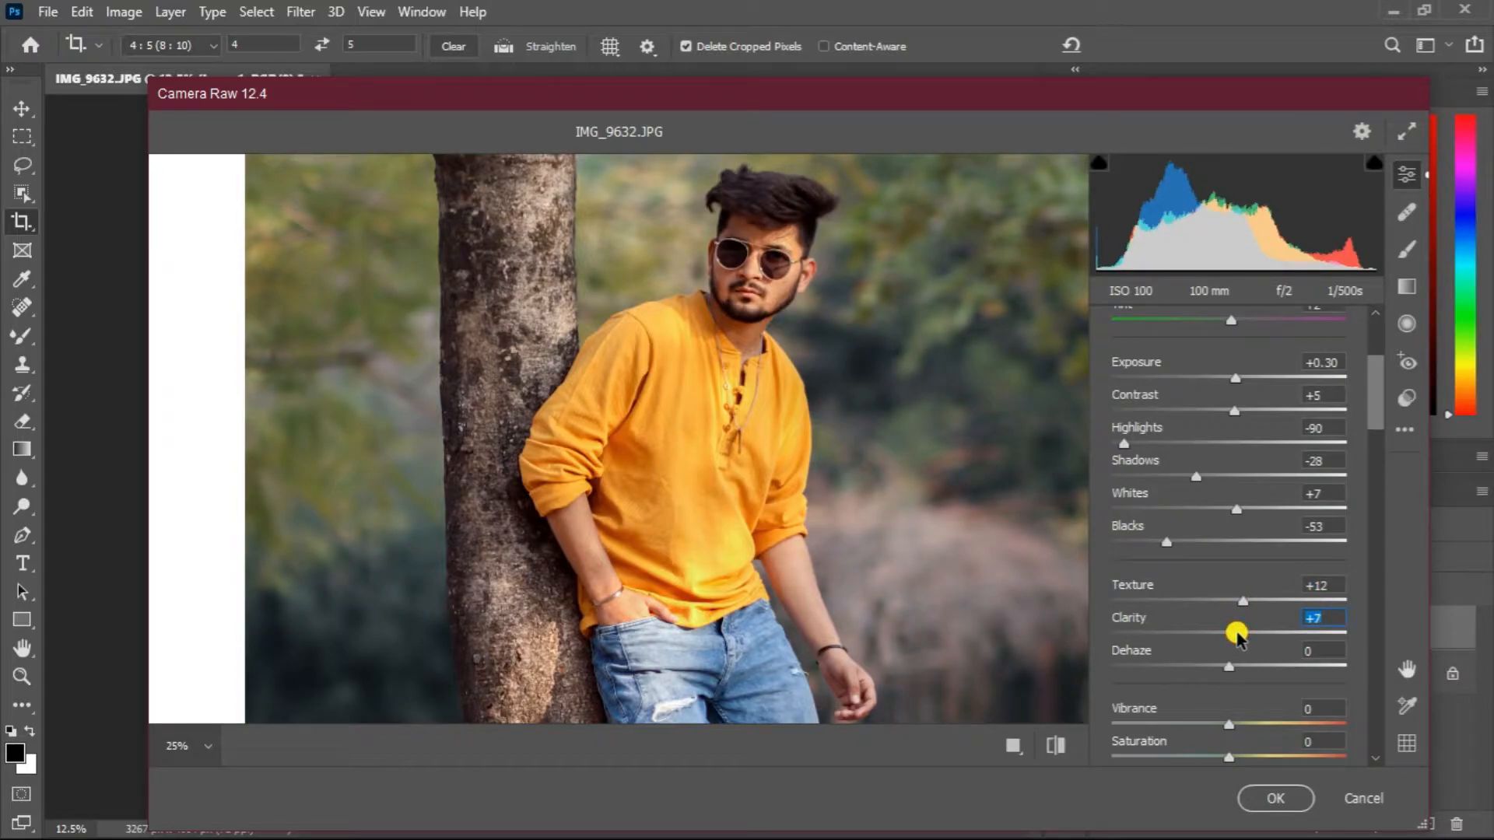
left_click_drag(1234, 665, 1234, 666)
key("ctrl+0")
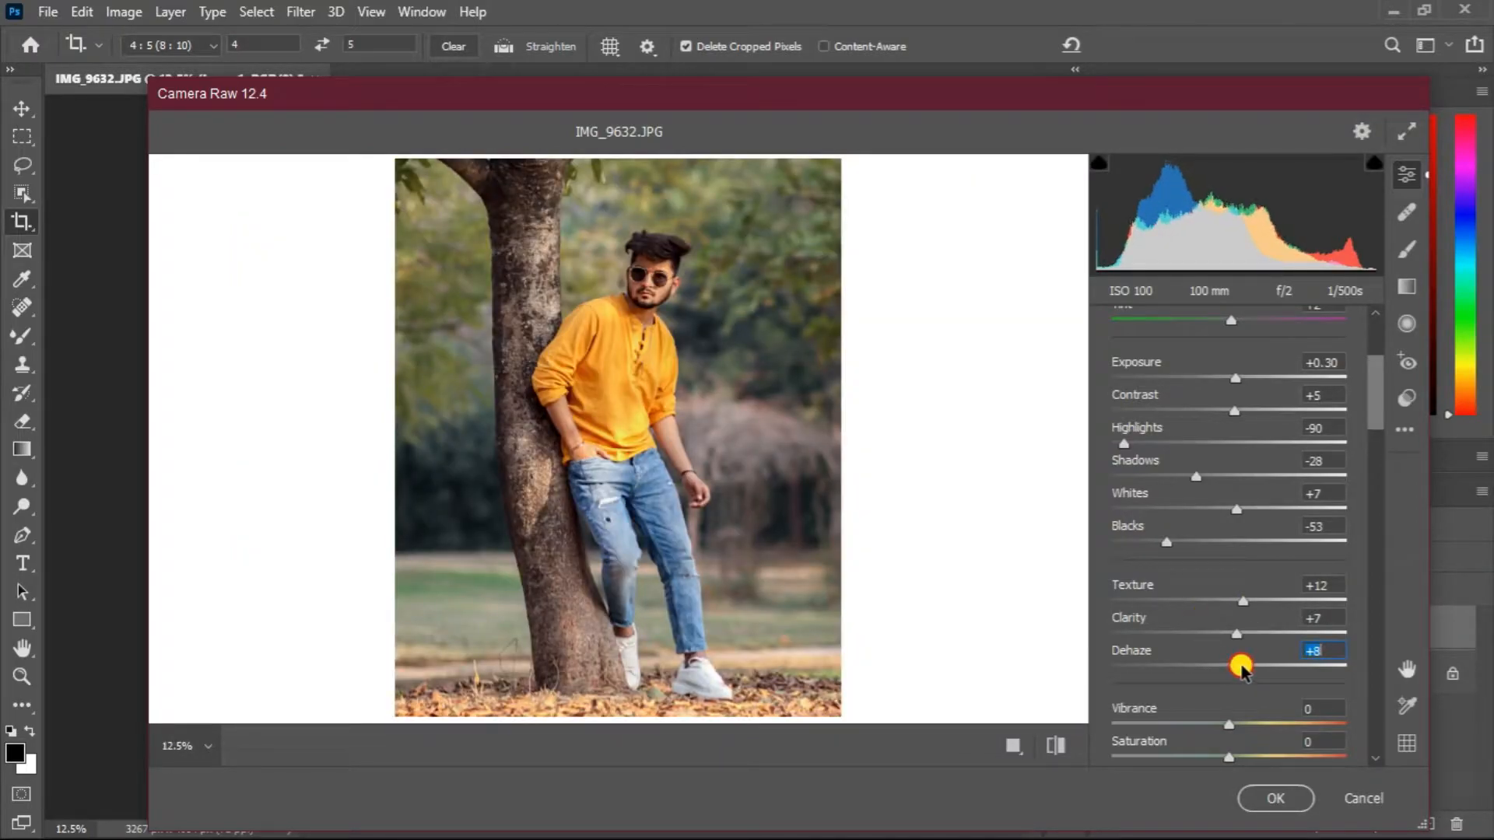
left_click_drag(1242, 668, 1245, 667)
scroll(1244, 660, "down", 3)
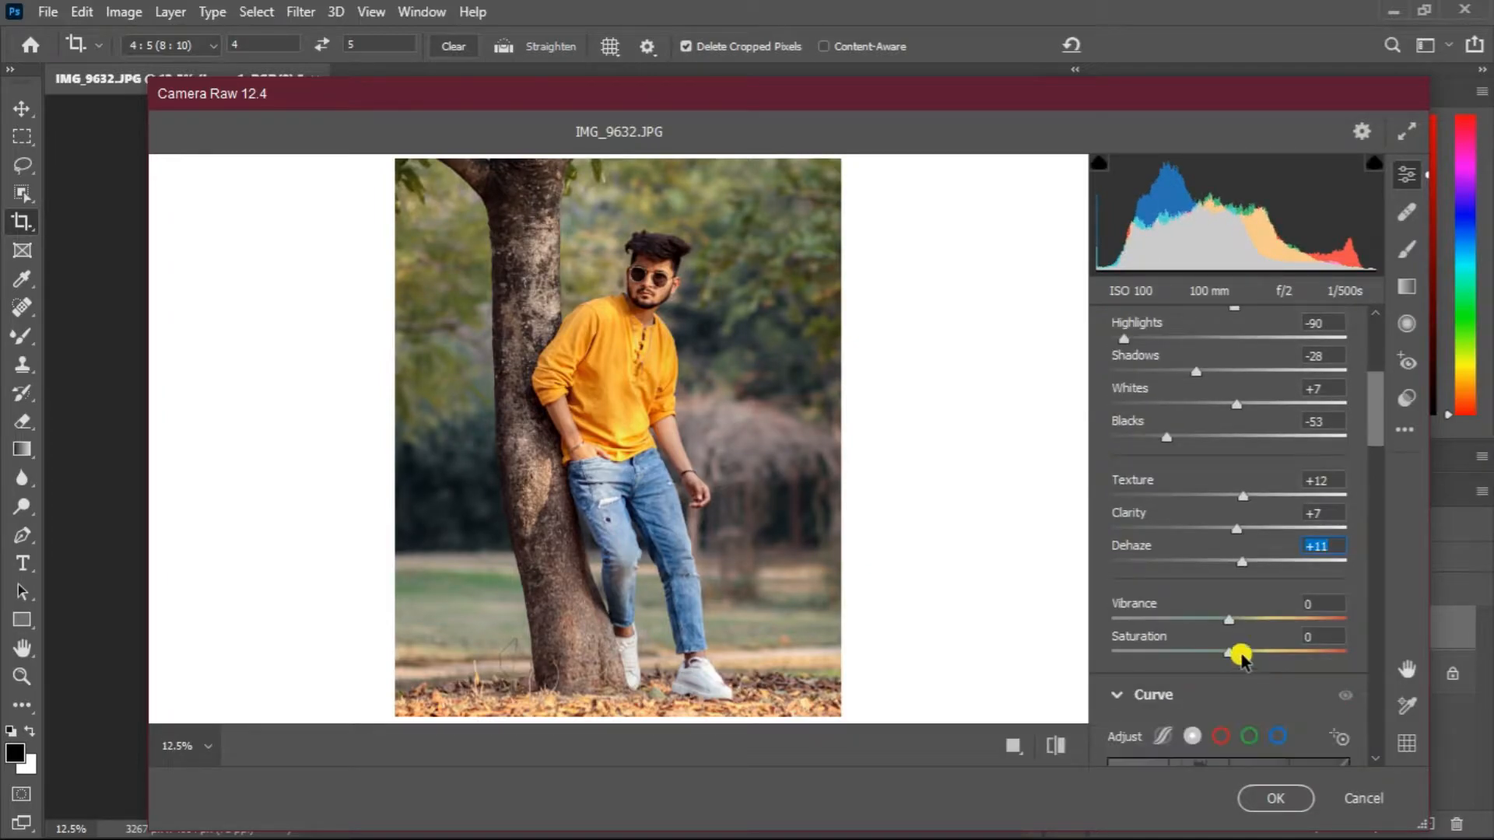
left_click_drag(1228, 620, 1276, 623)
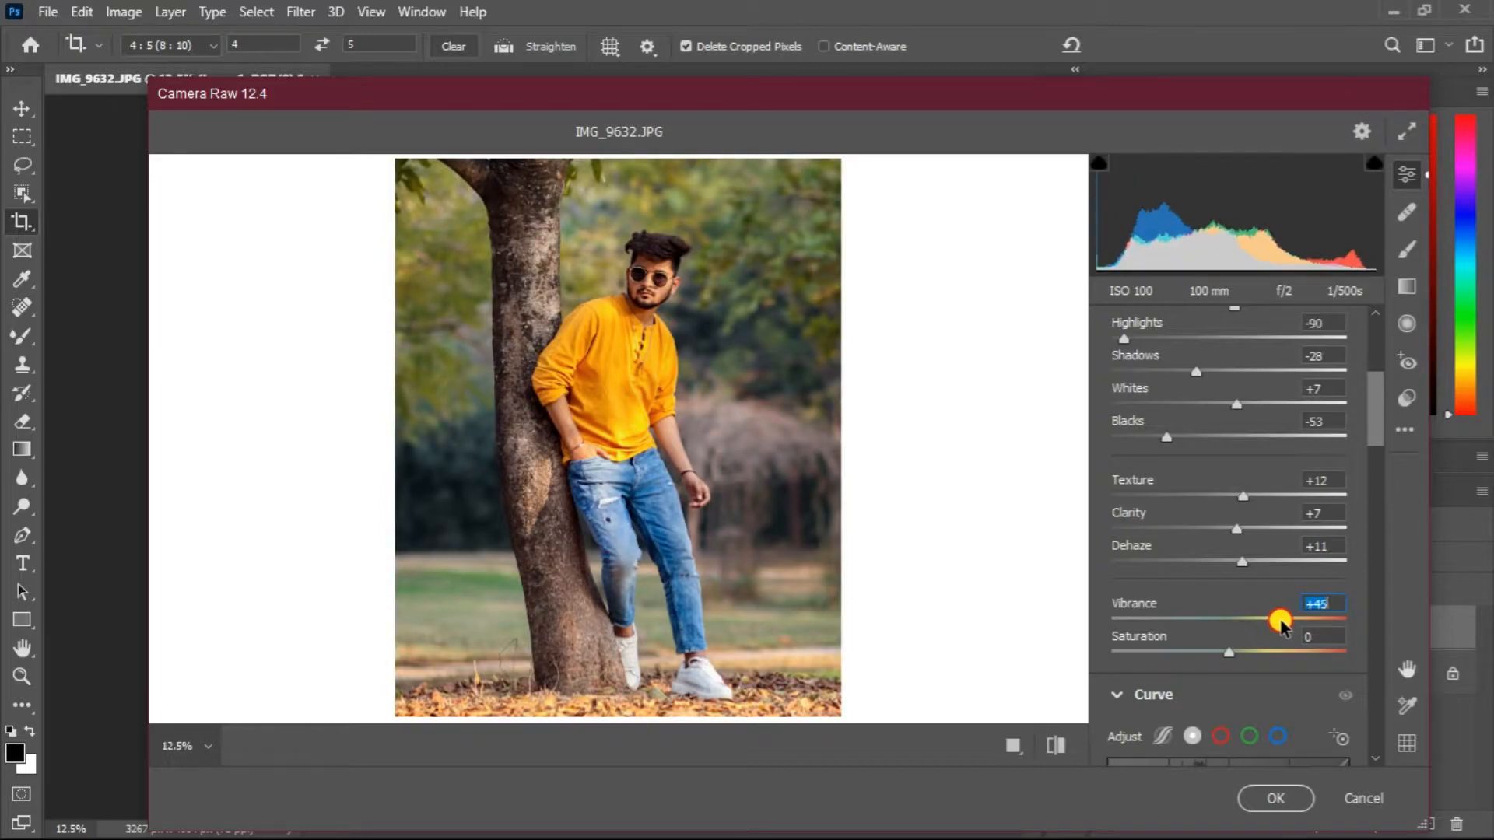
- Set Sharpening to 32, Noise Reduction to 7 and Color Noise Reduction to 5
scroll(1190, 574, "down", 8)
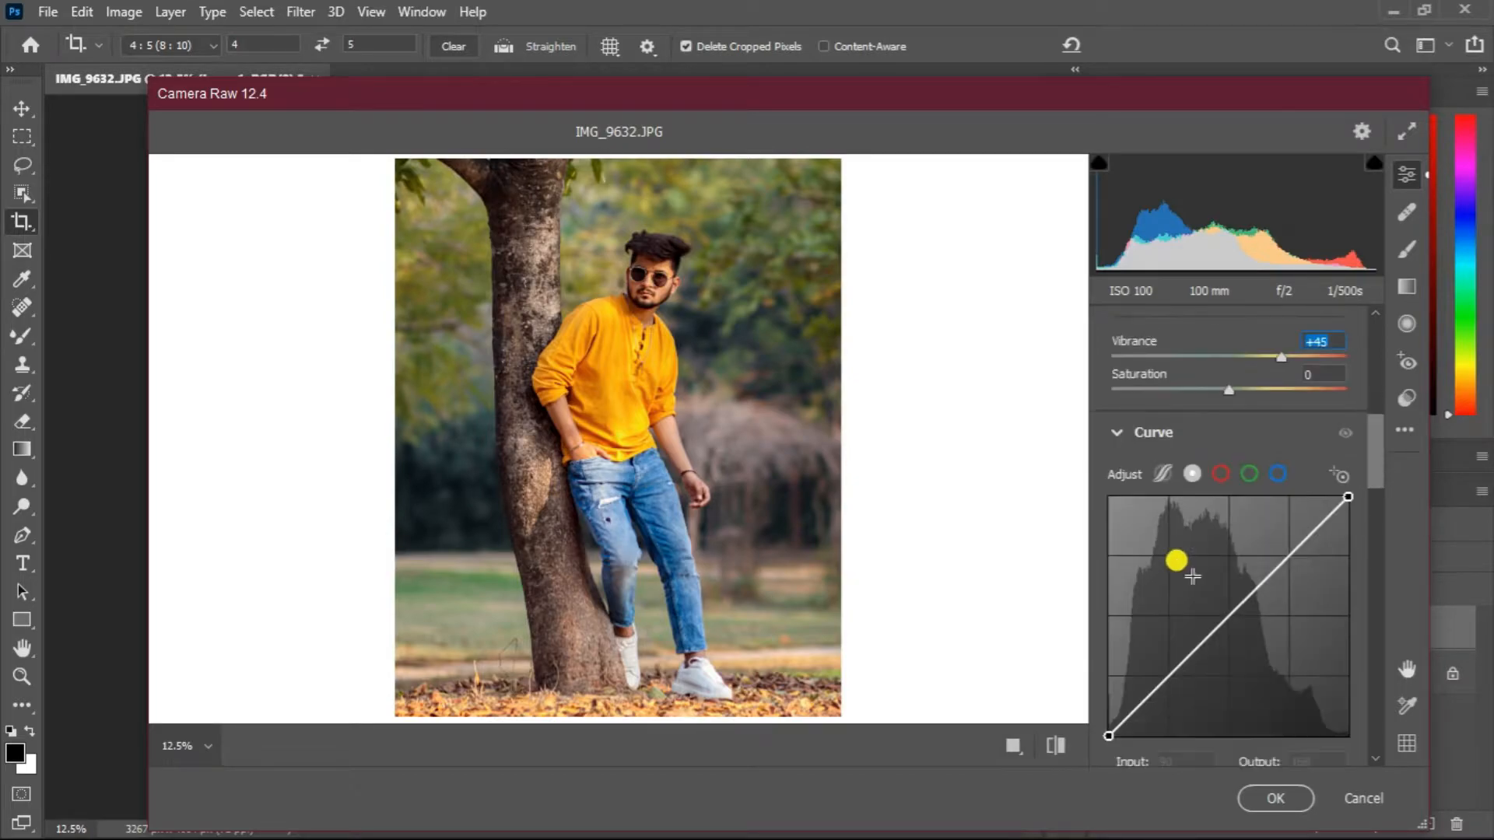
scroll(1190, 576, "down", 3)
left_click_drag(1116, 586, 1164, 589)
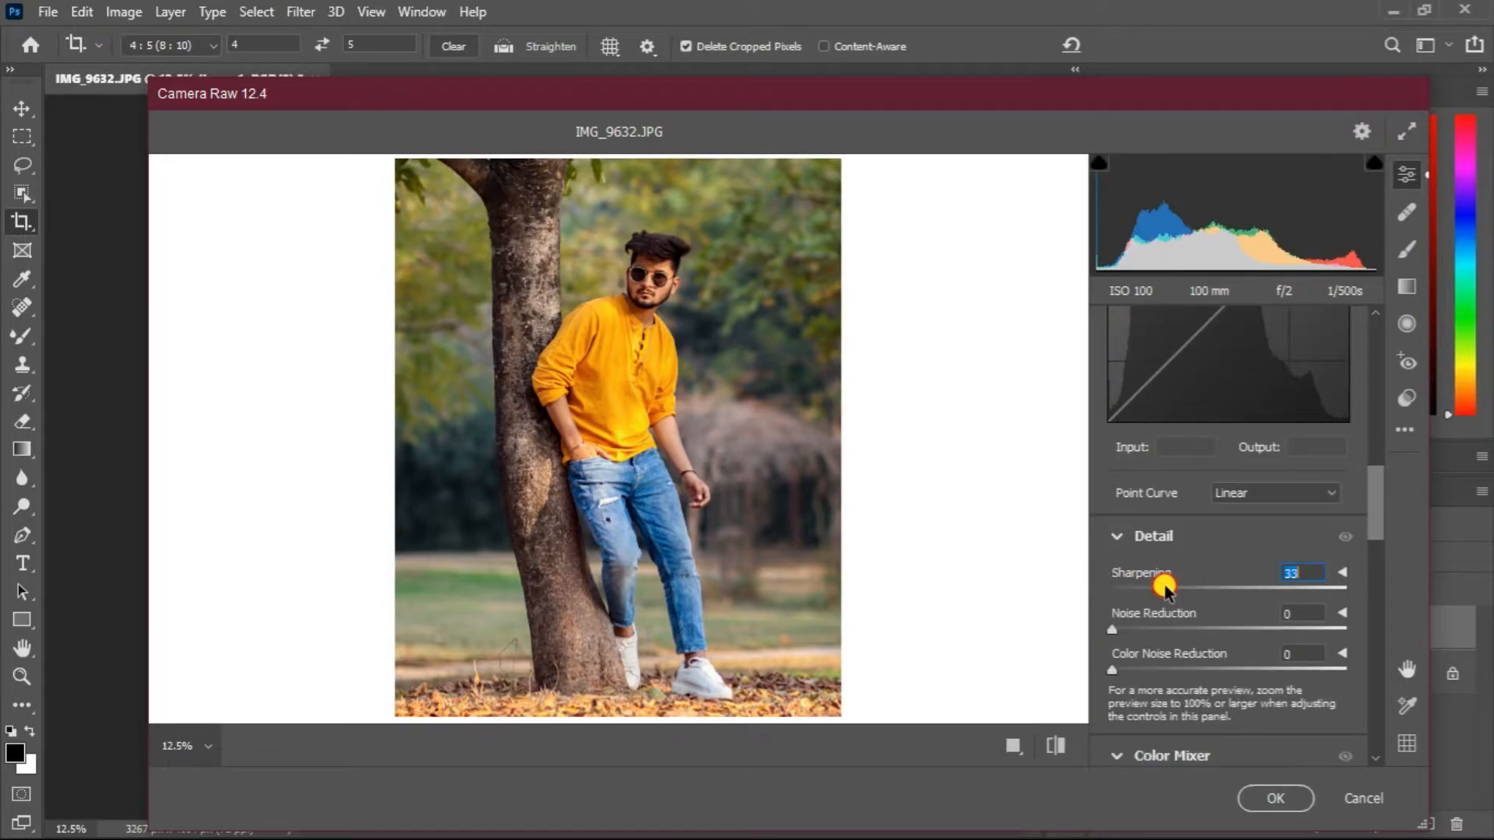
left_click_drag(1114, 629, 1127, 627)
scroll(1124, 671, "down", 3)
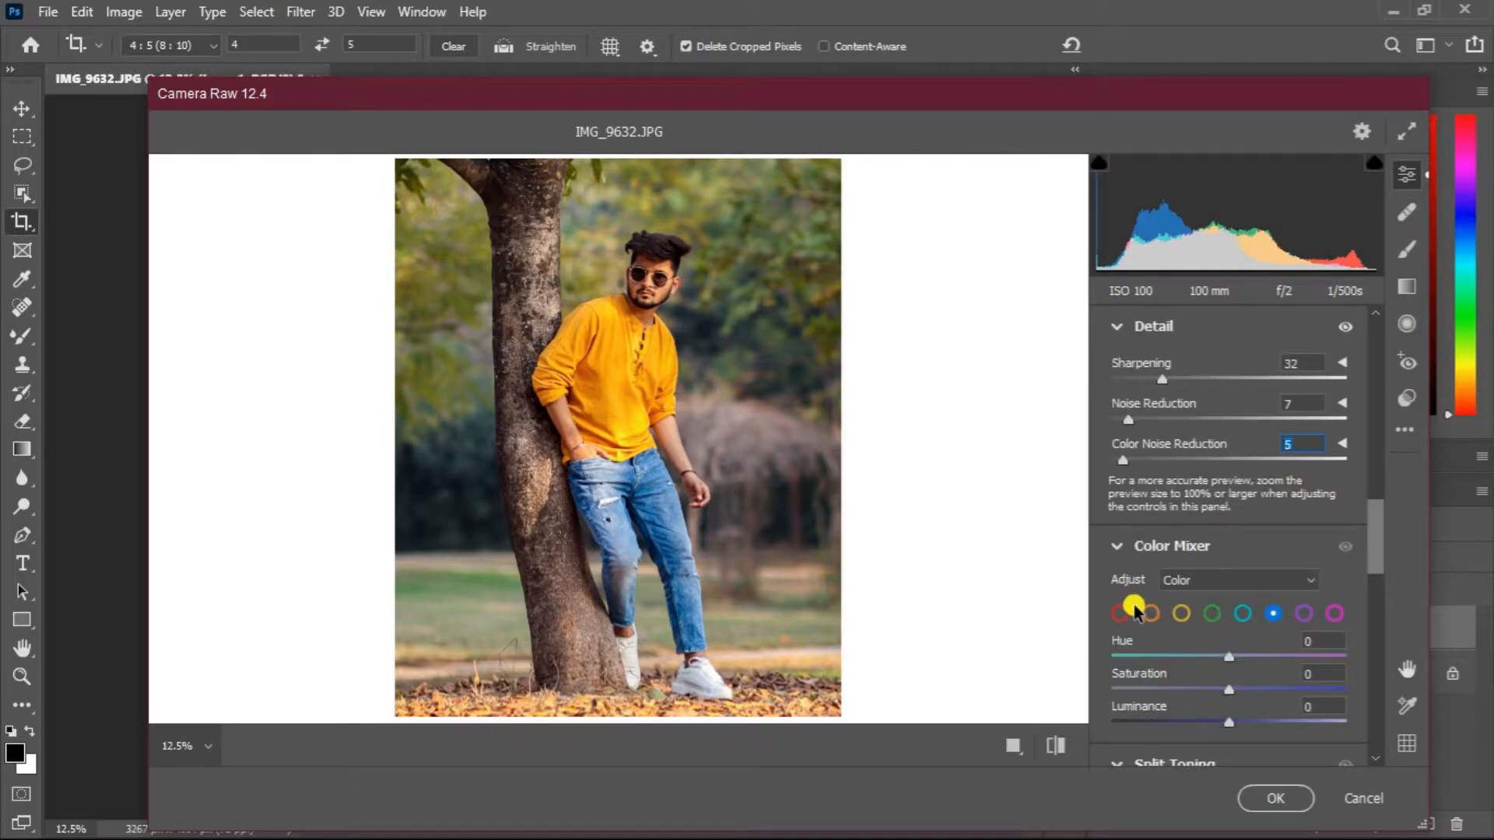
- Adjust the oranges in the Color Mixer to Hue -8, Saturation +6 and Luminance +16
scroll(1130, 607, "down", 1)
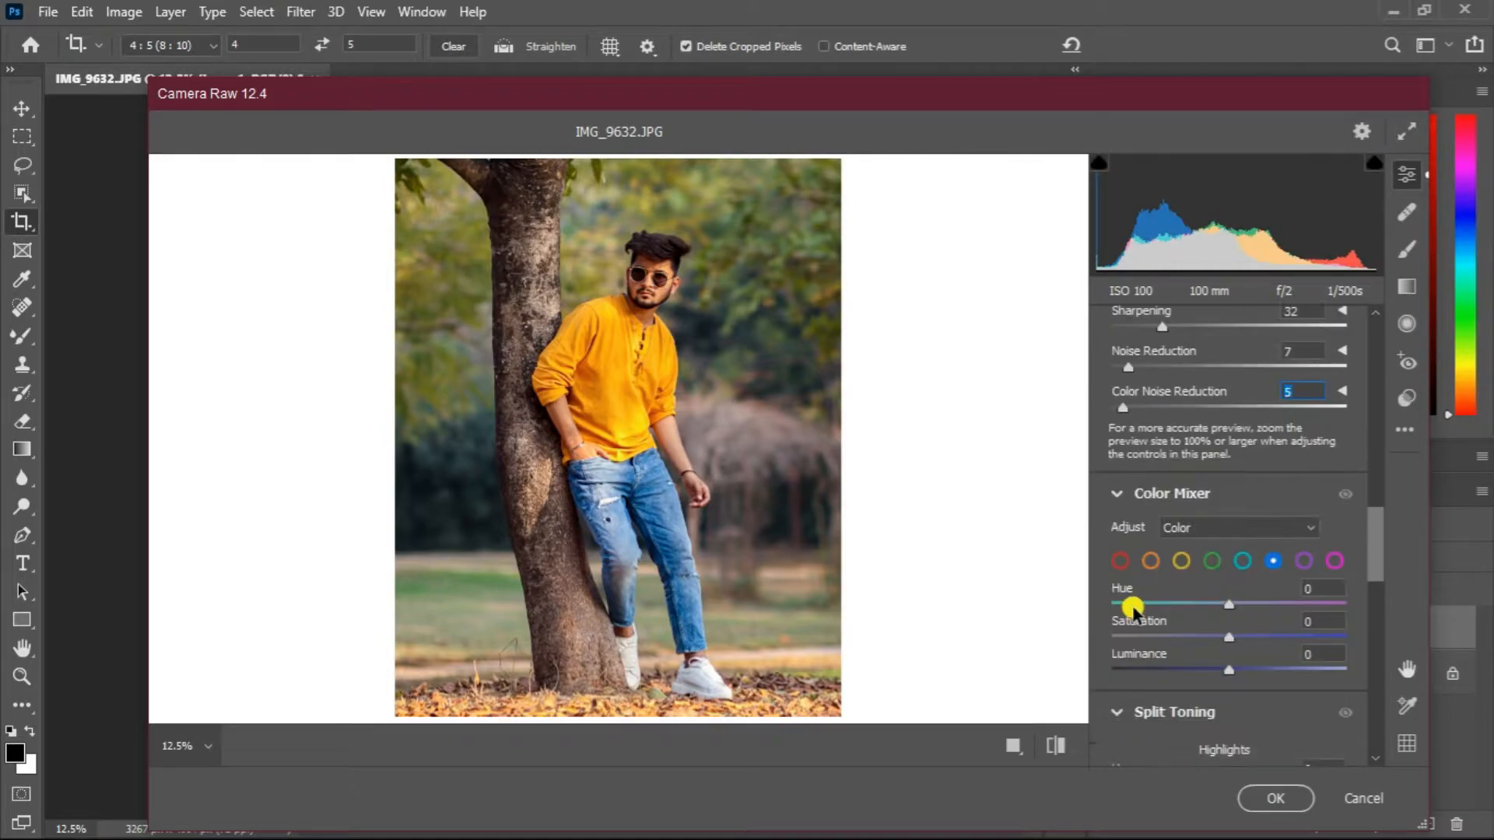
left_click(1120, 560)
left_click(1150, 561)
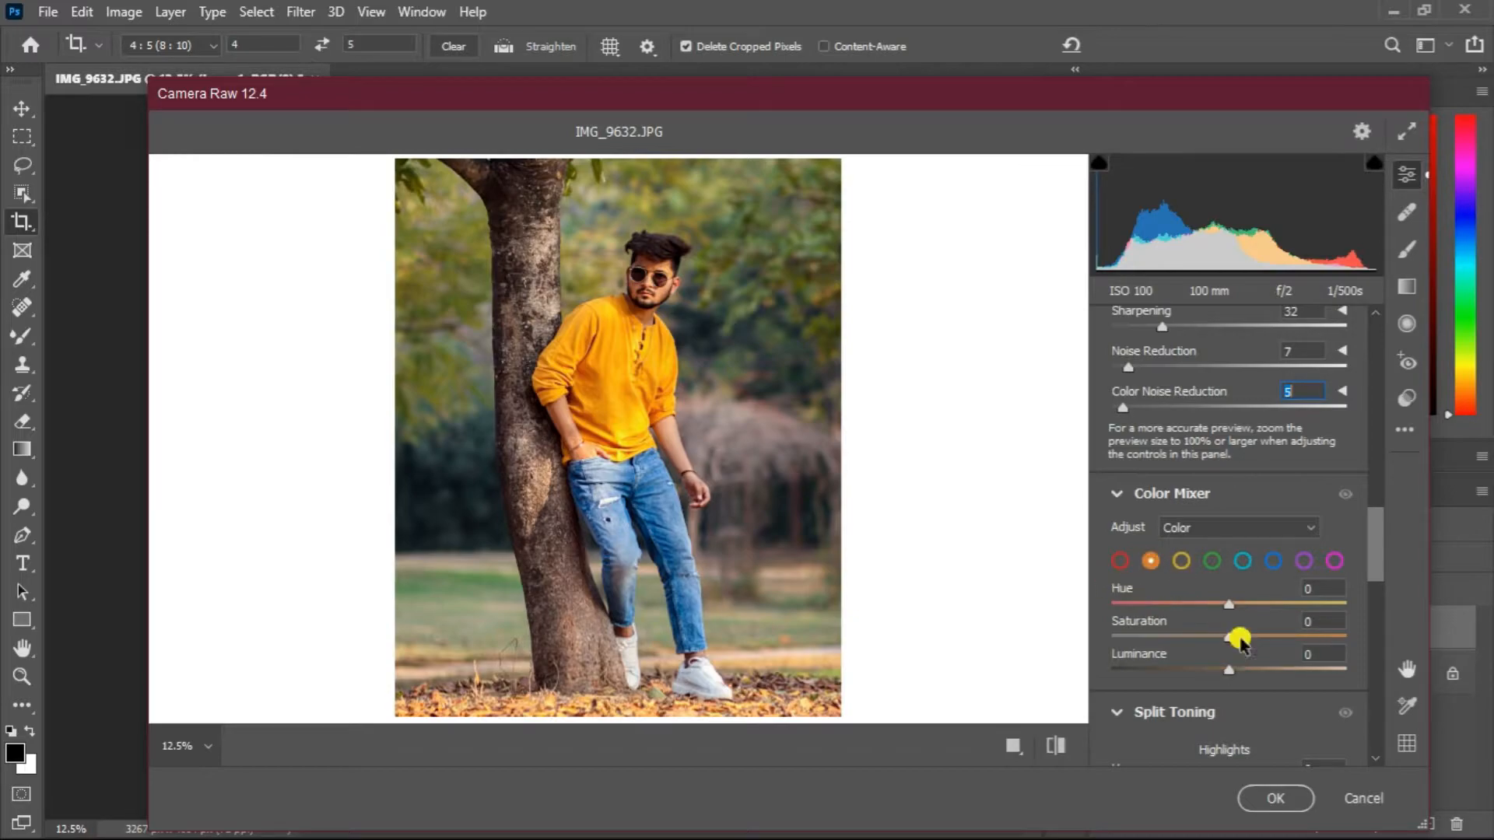
key("ctrl+plus")
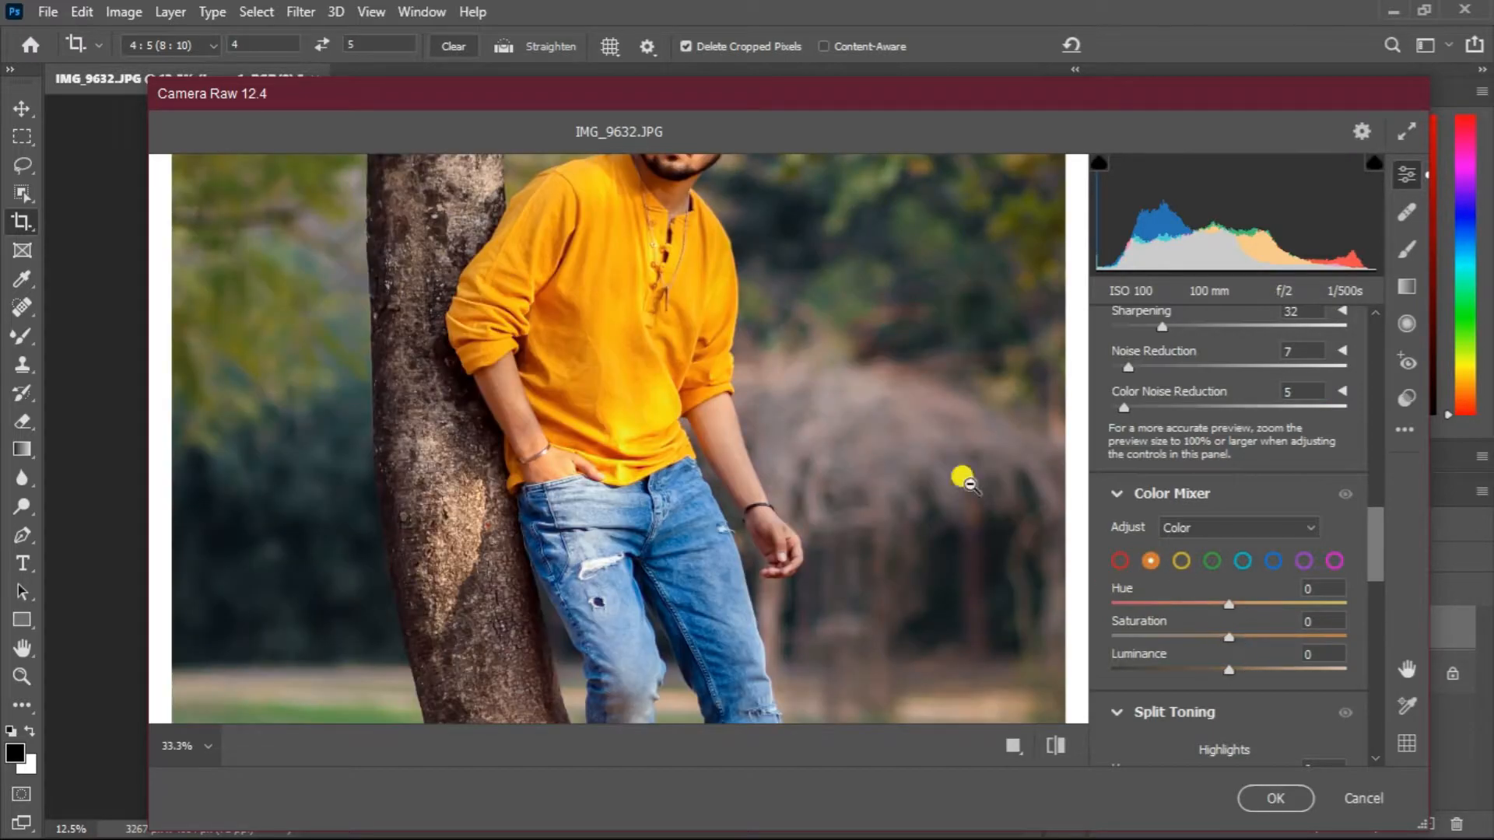
key("ctrl+plus")
left_click_drag(629, 327, 624, 620)
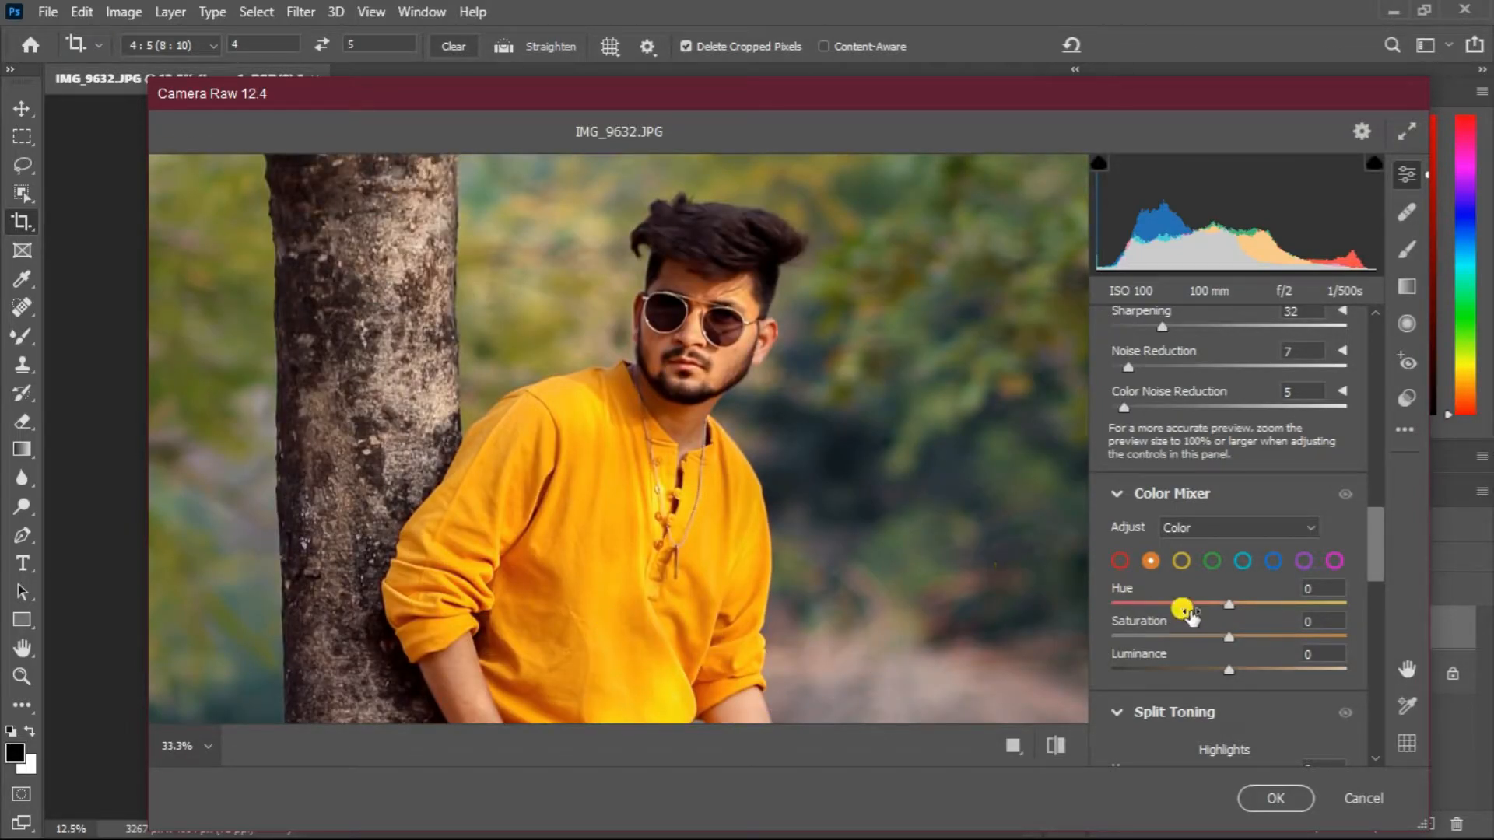
mouse_move(1229, 603)
left_mouse_down()
mouse_move(1195, 609)
mouse_move(1219, 617)
left_mouse_up()
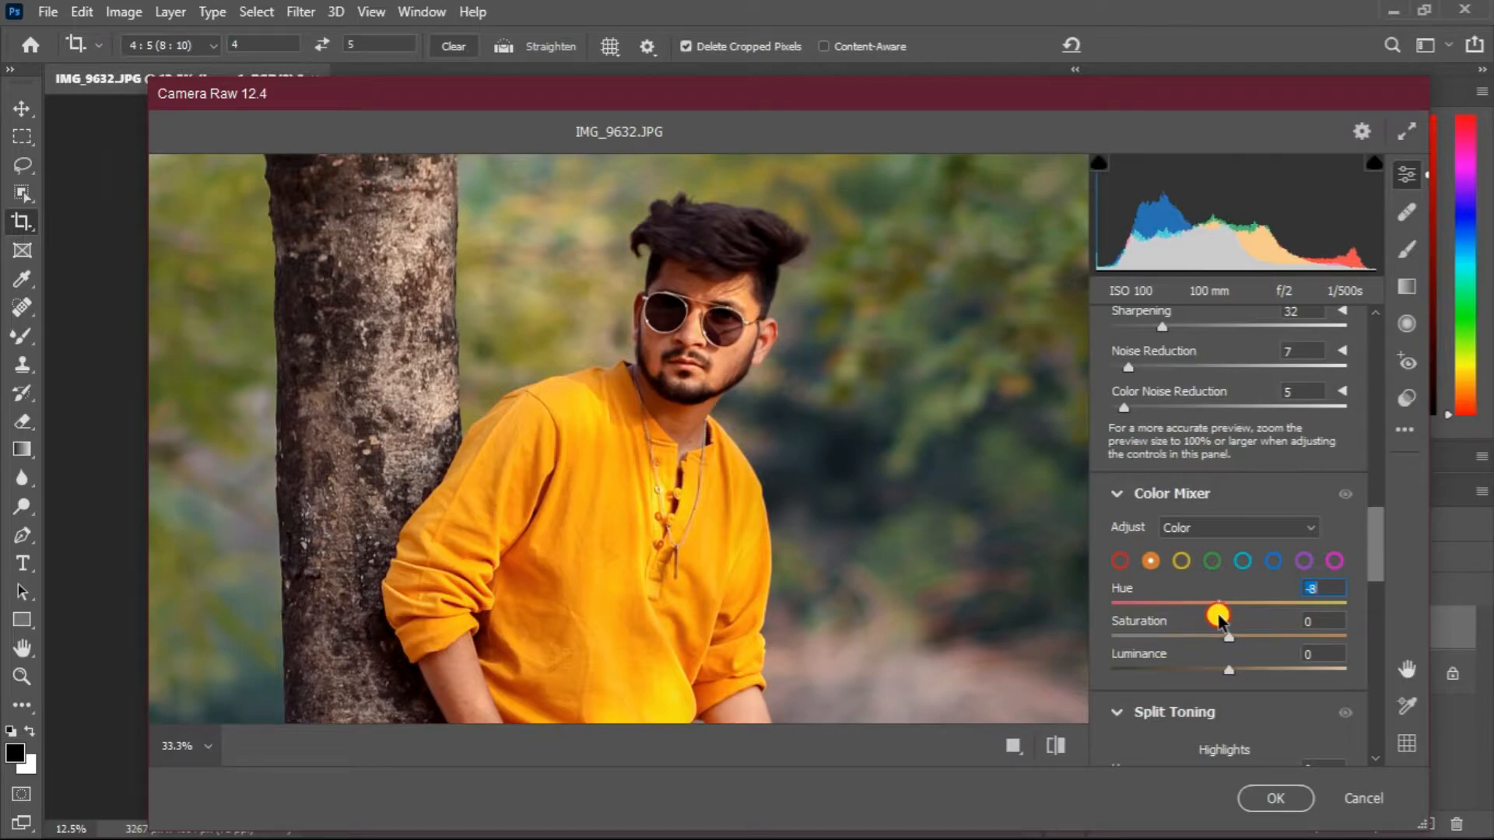
left_click_drag(1223, 684, 1233, 639)
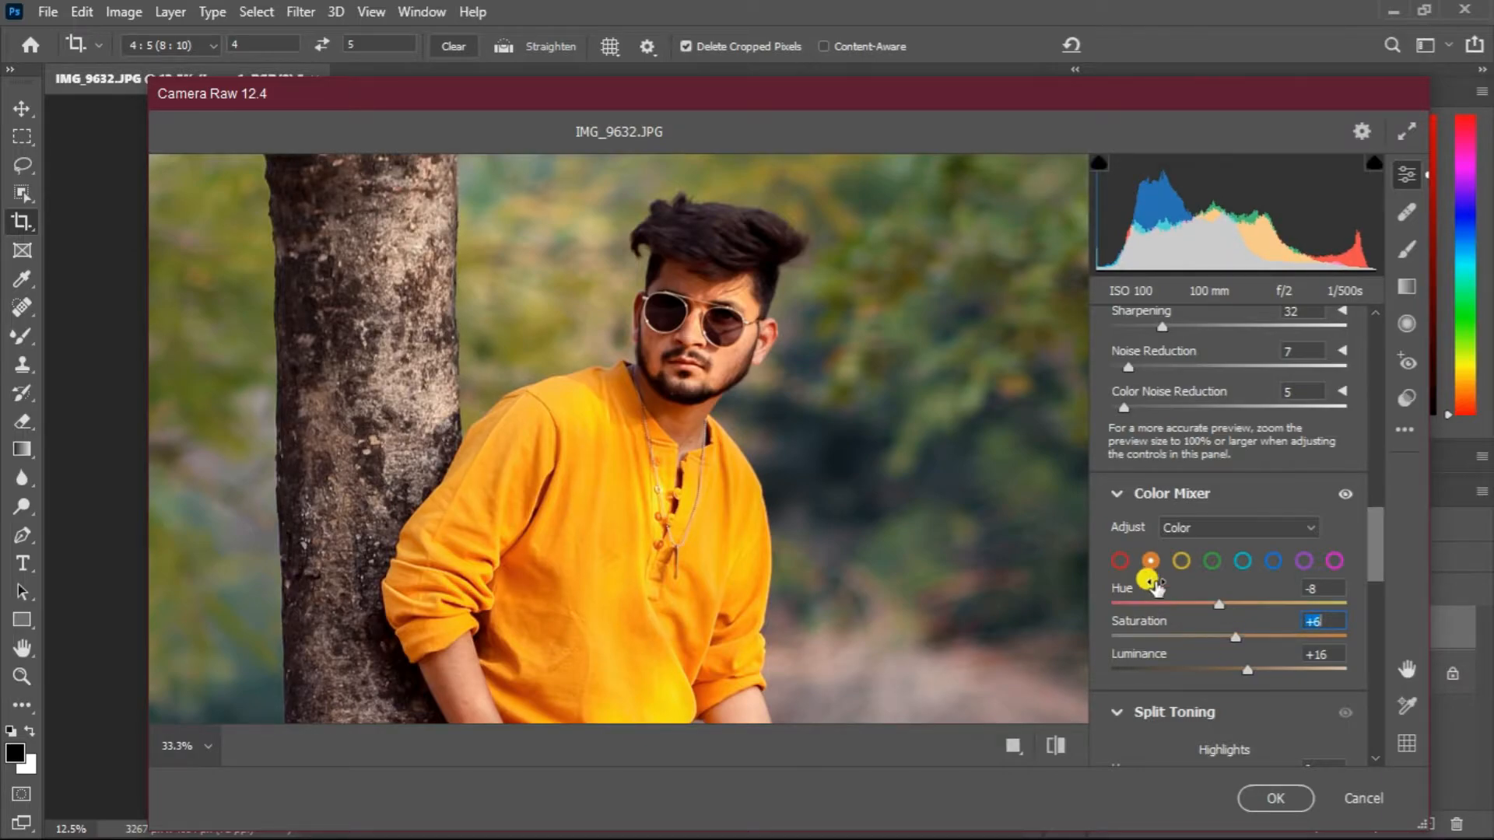
- Raise the Luminance of the reds in the Color Mixer to +19
left_click(1121, 561)
left_click_drag(1200, 668, 1251, 668)
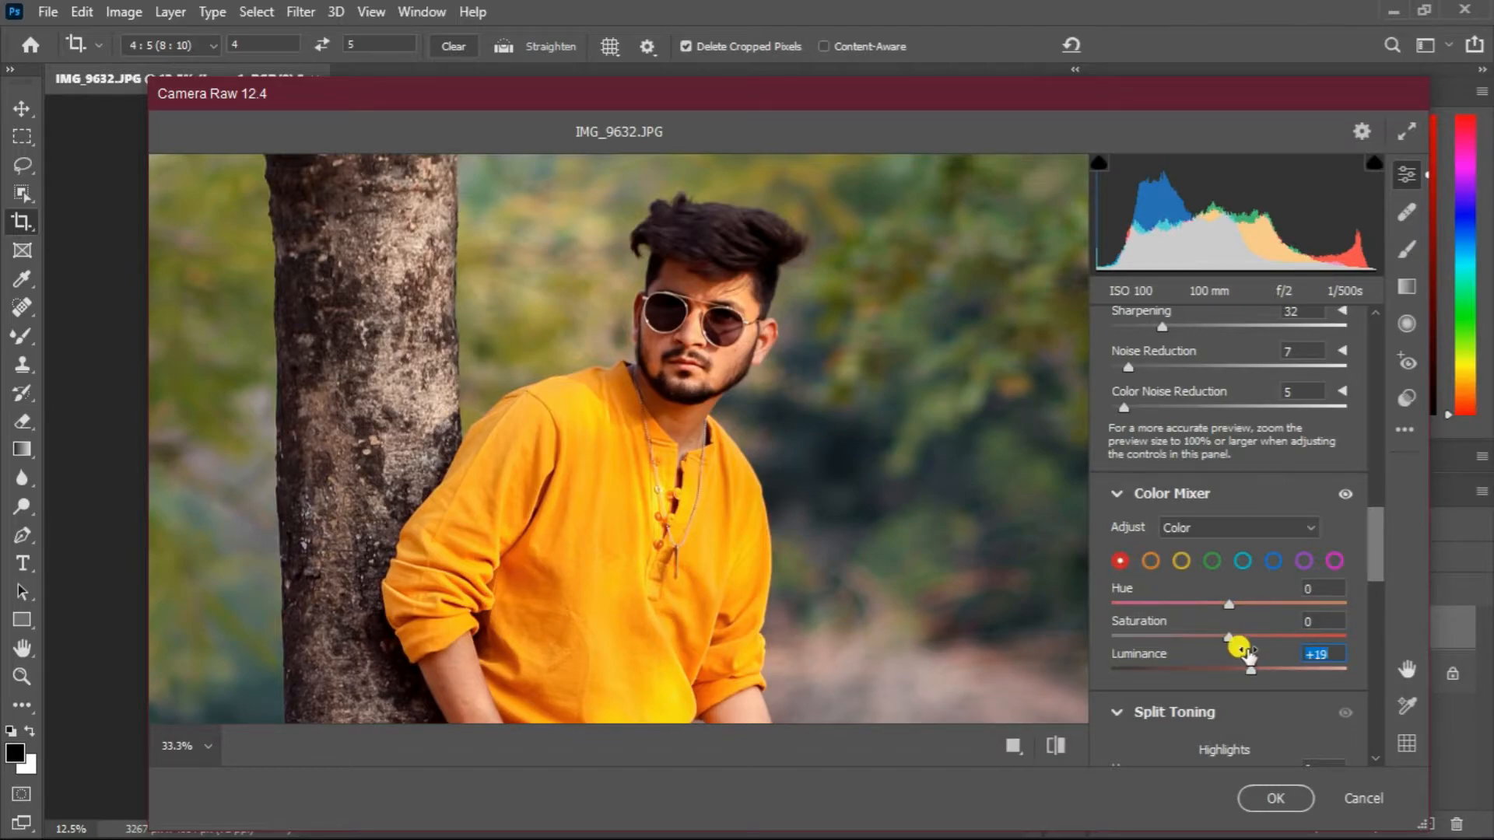
key("ctrl+0")
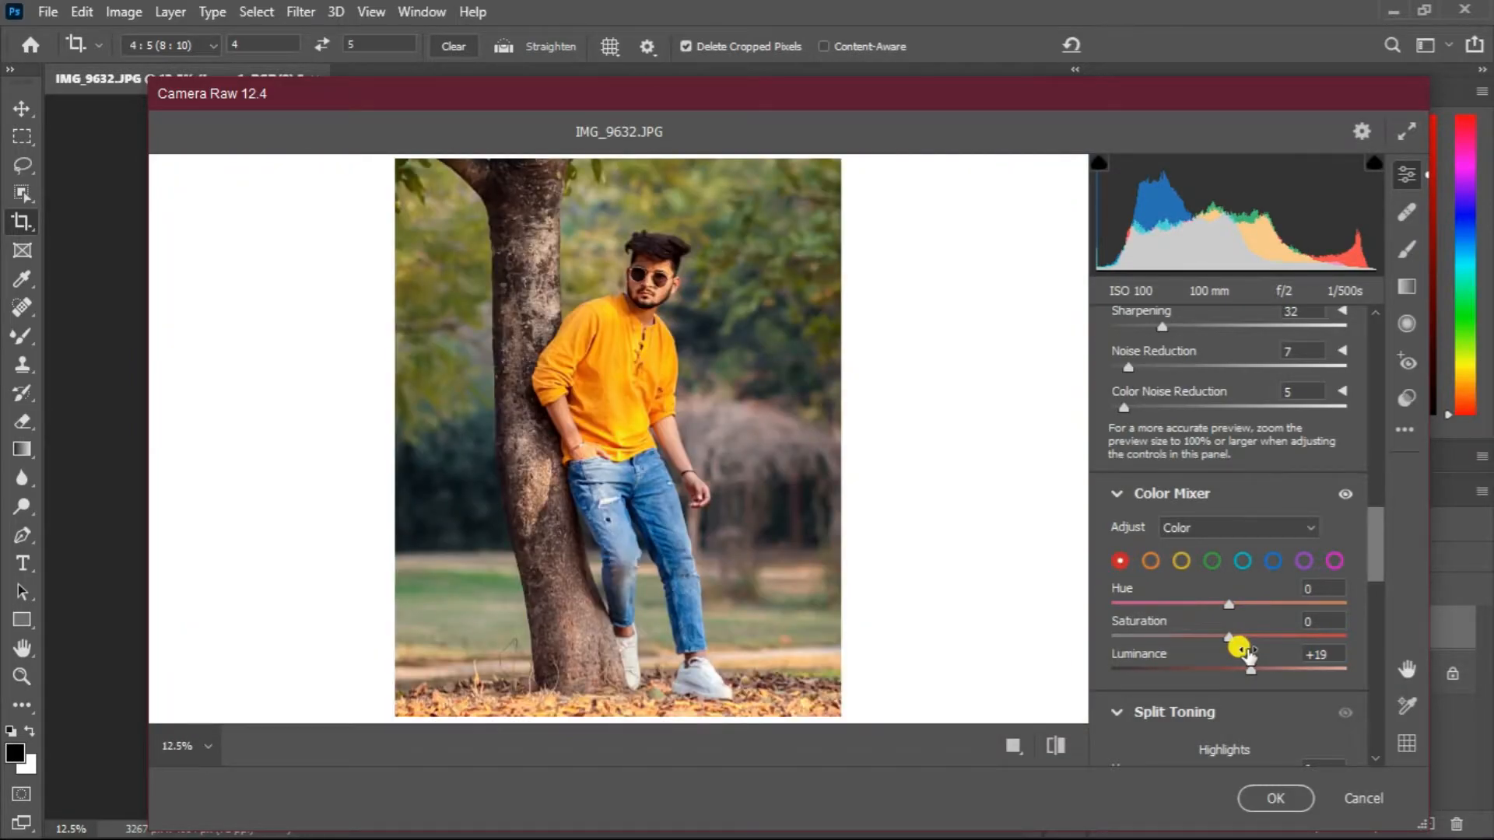
- Adjust the yellows in the Color Mixer to Hue -50 and Saturation -18
left_click(1212, 561)
left_click_drag(1229, 606, 1210, 630)
left_click(1183, 561)
- Adjust the greens in the Color Mixer to Hue -85, Saturation +63 and Luminance +41
left_click(1213, 567)
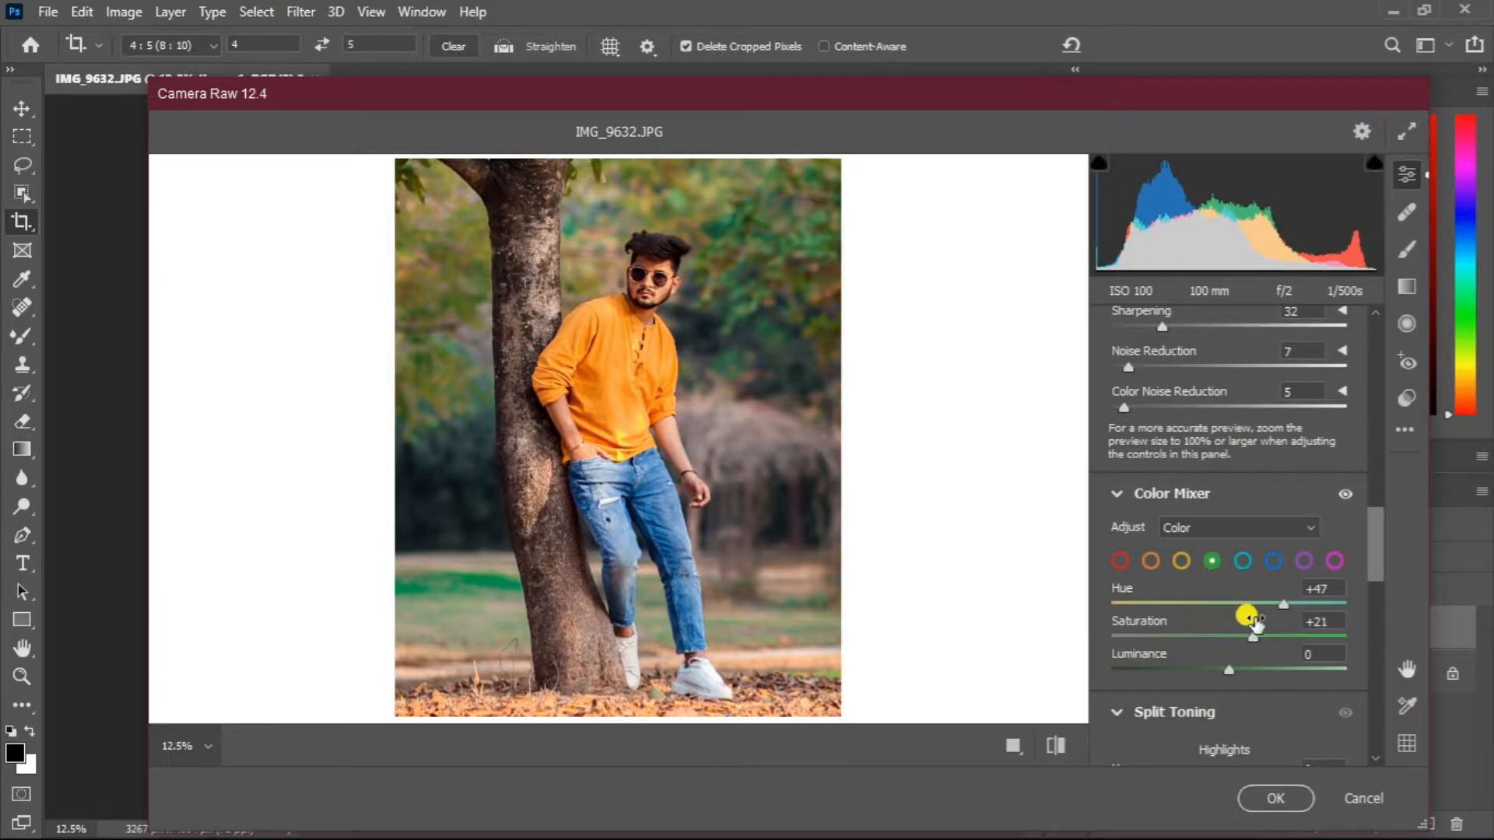
left_click_drag(1234, 668, 1129, 612)
left_click(1295, 637)
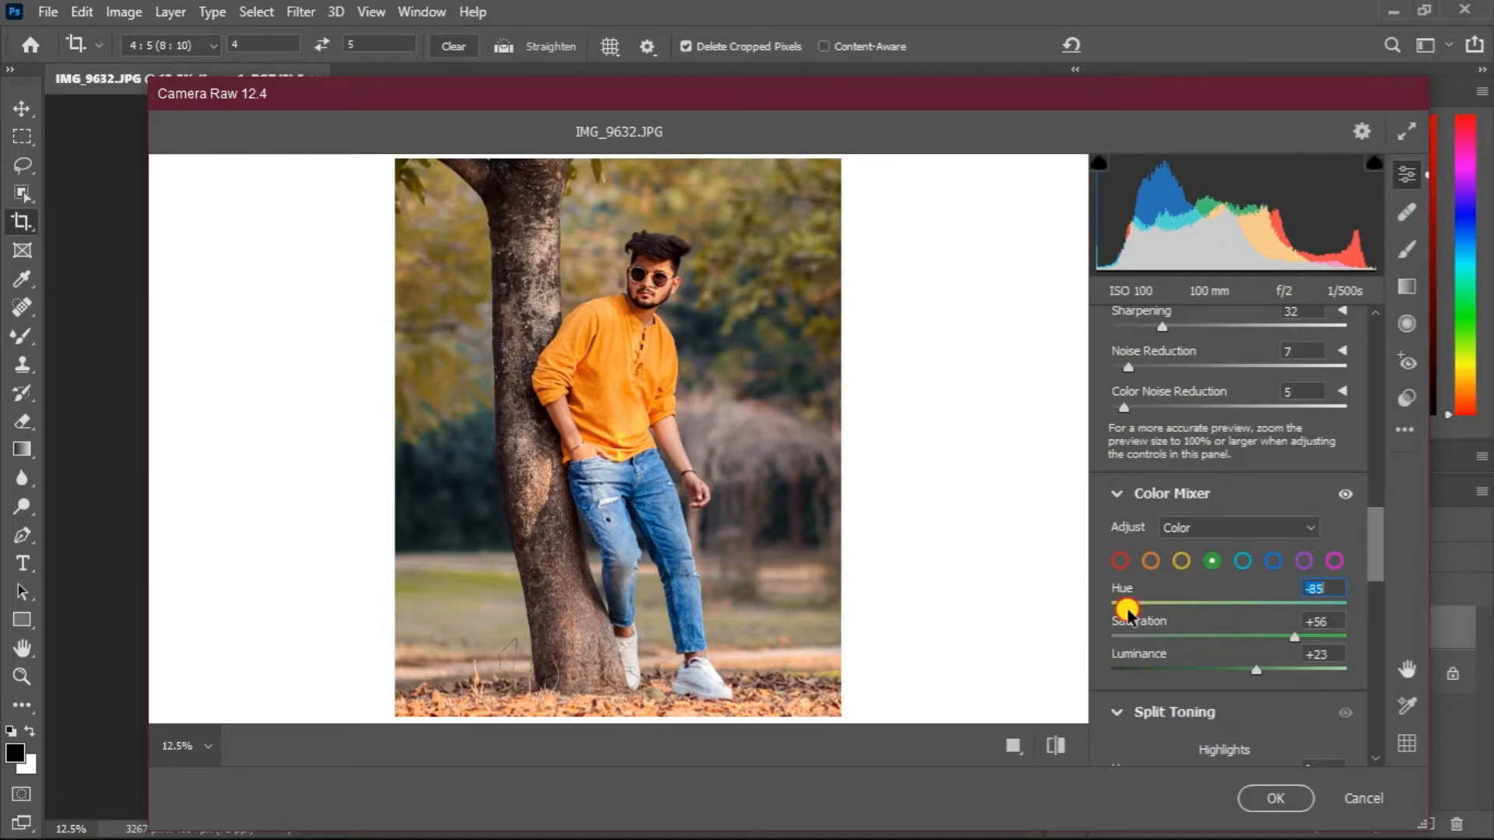
mouse_move(1295, 637)
left_mouse_down()
mouse_move(1241, 628)
mouse_move(1297, 620)
left_mouse_up()
mouse_move(1255, 668)
left_mouse_down()
mouse_move(1188, 660)
mouse_move(1276, 664)
left_mouse_up()
- Adjust the blues in the Color Mixer to Hue +16, Saturation +28 and Luminance -17
left_click(1273, 560)
left_click_drag(1228, 603, 1257, 634)
left_click_drag(1225, 669, 1213, 671)
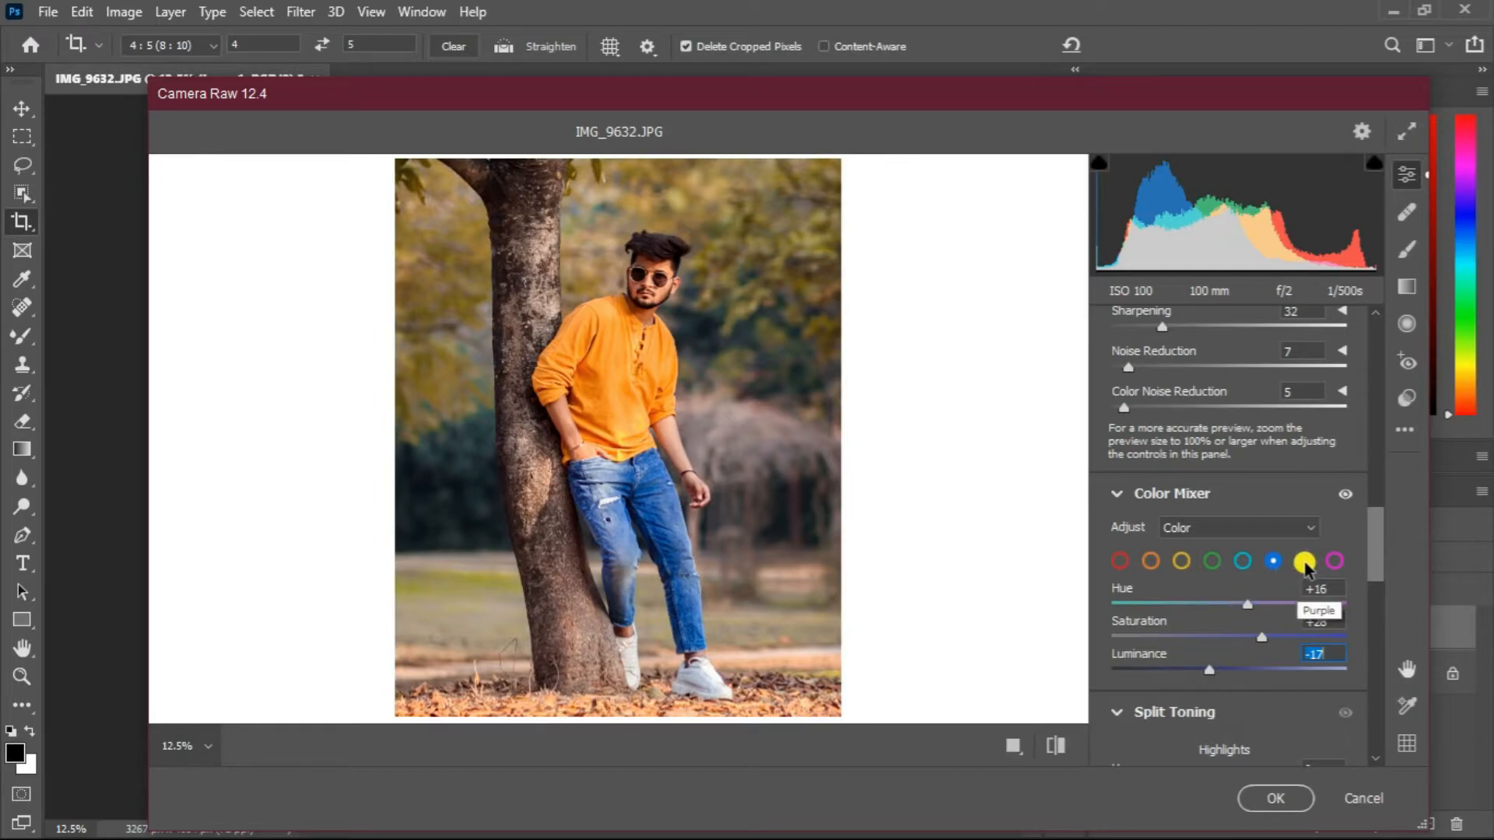
- Reduce the Color Mixer Saturation of the purples to -42 and of the magentas to -79
left_click(1305, 561)
left_click_drag(1231, 638, 1181, 638)
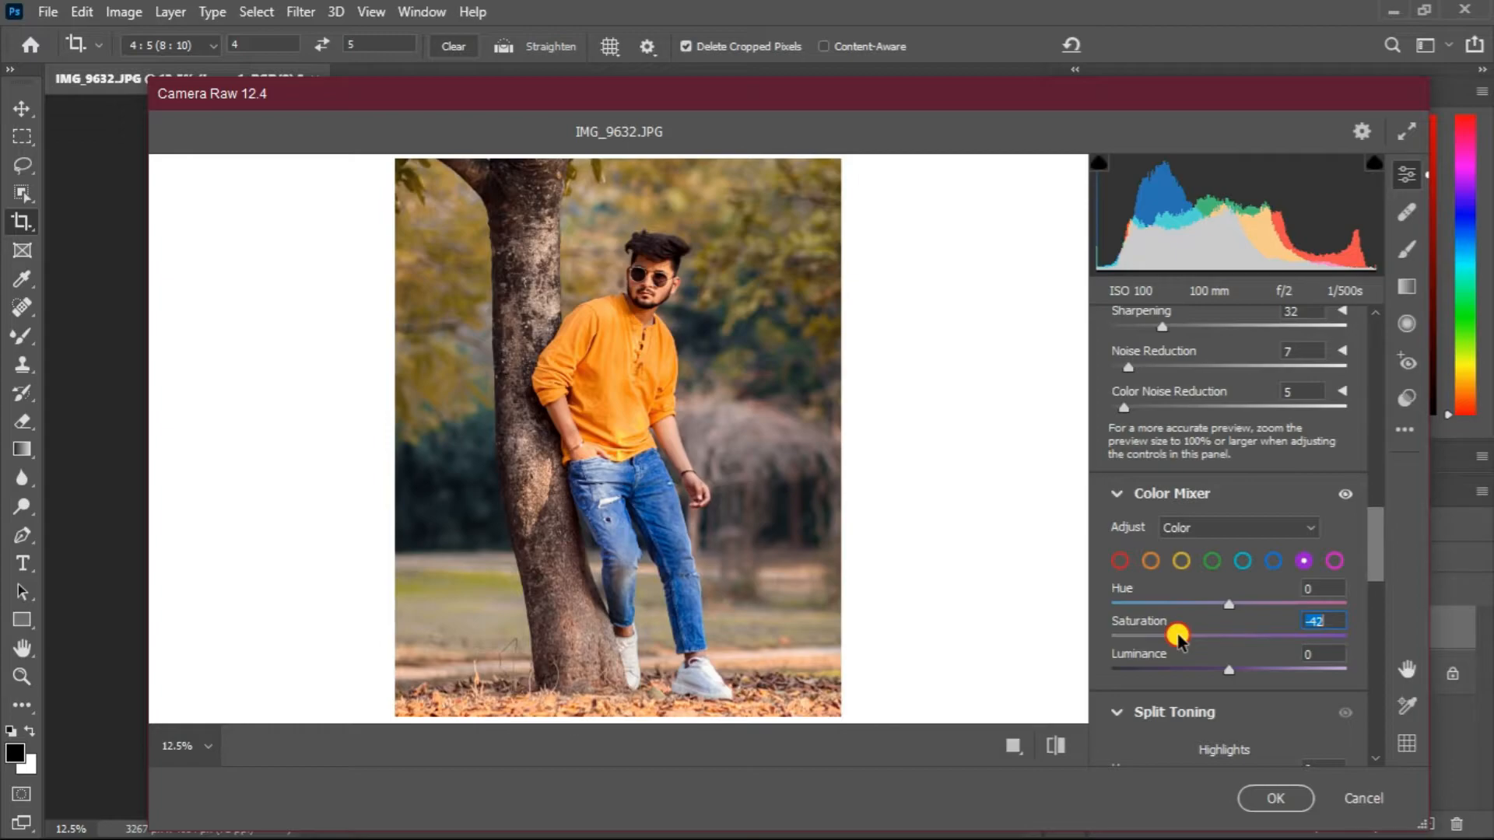
left_click(1335, 561)
left_click_drag(1226, 639, 1145, 634)
- Set Split Toning highlights to Hue 190 and Saturation 20, shadows to Hue 193 and Saturation 11, and Balance to 16
scroll(1198, 613, "down", 4)
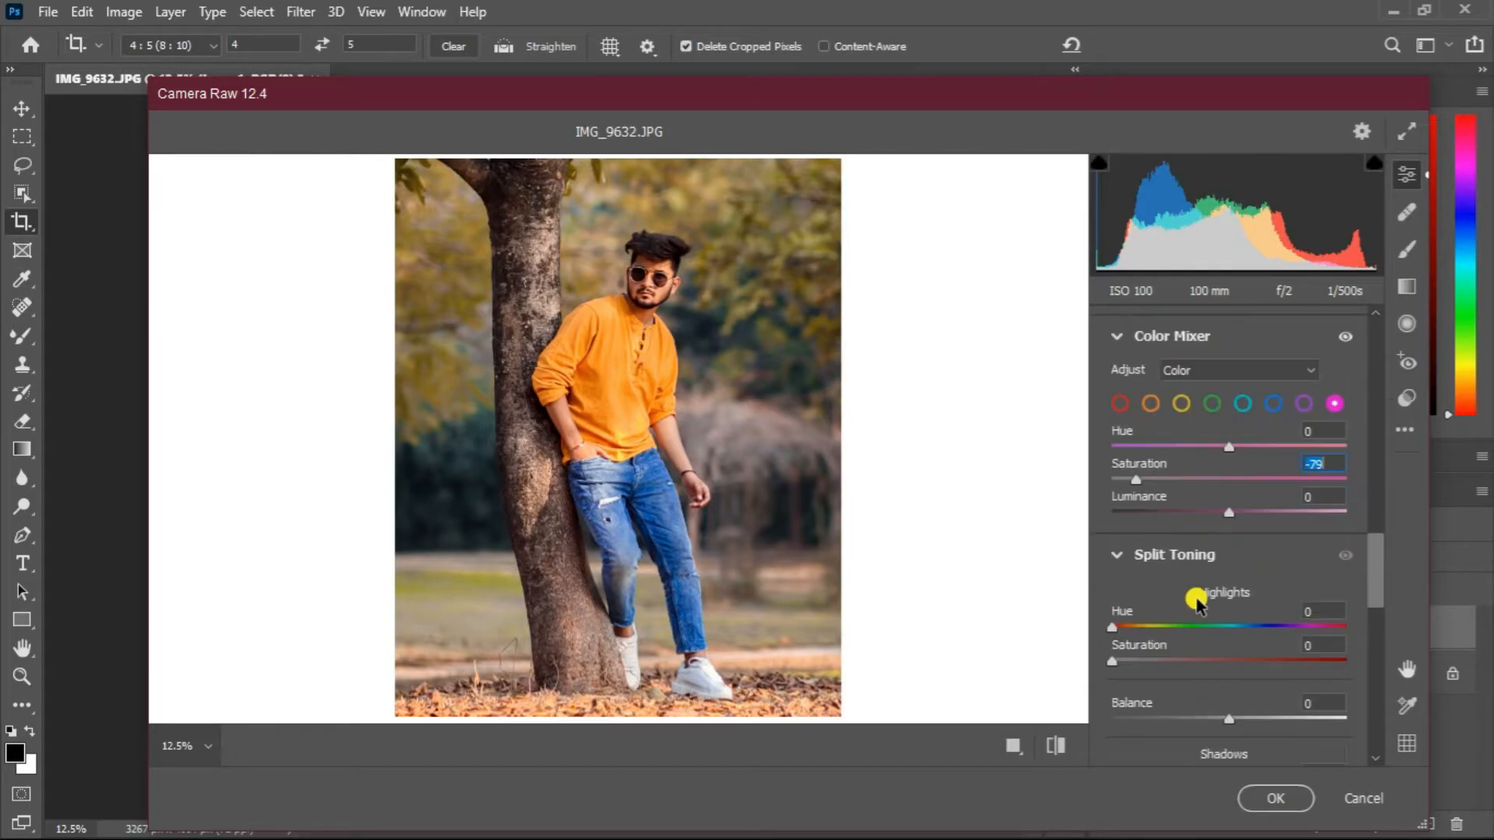
left_click_drag(1120, 571, 1235, 573)
left_click_drag(1113, 610, 1133, 666)
scroll(1222, 603, "down", 3)
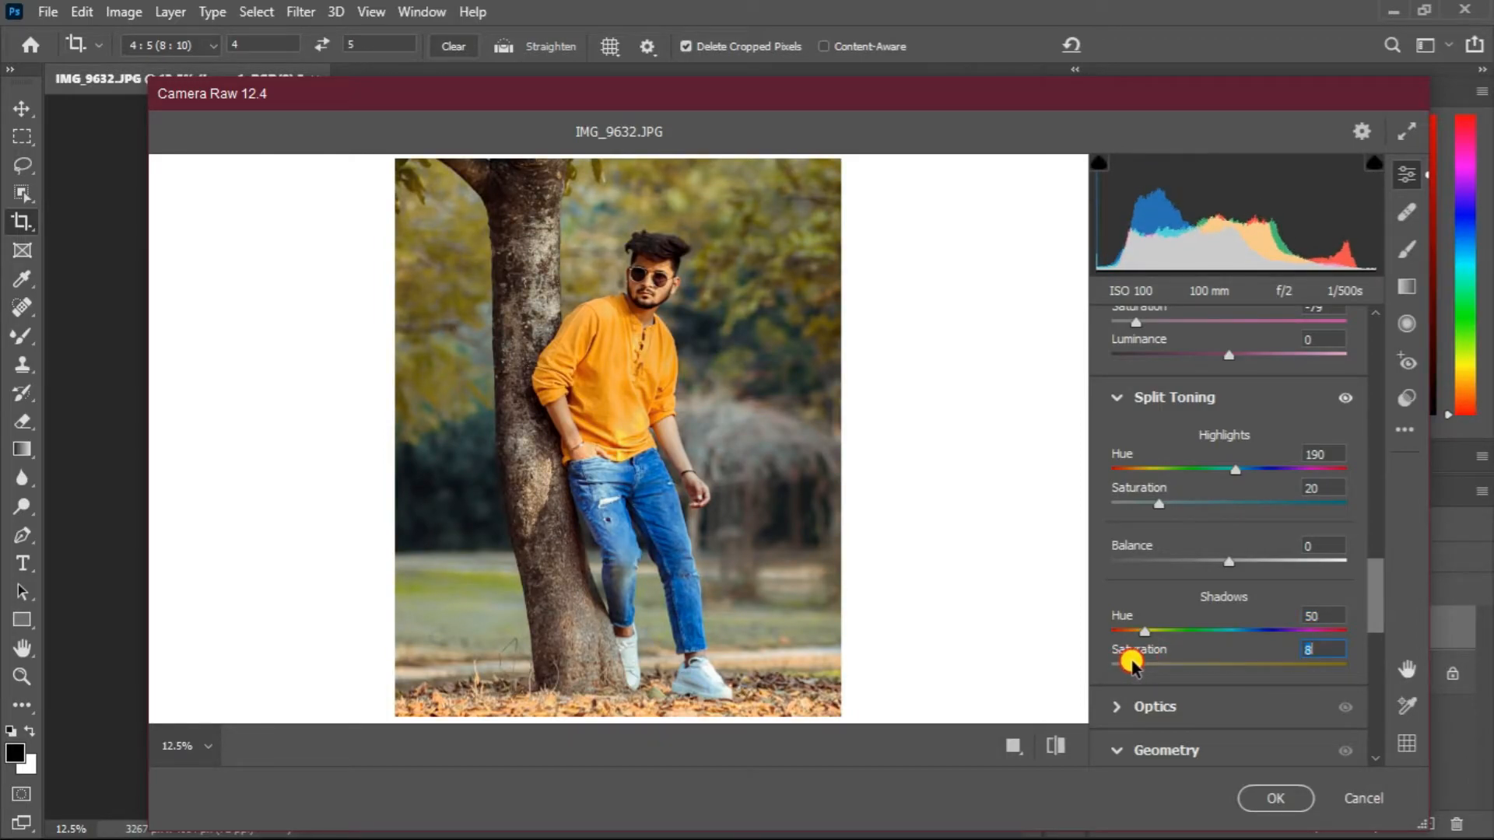
left_click_drag(1226, 629, 1237, 631)
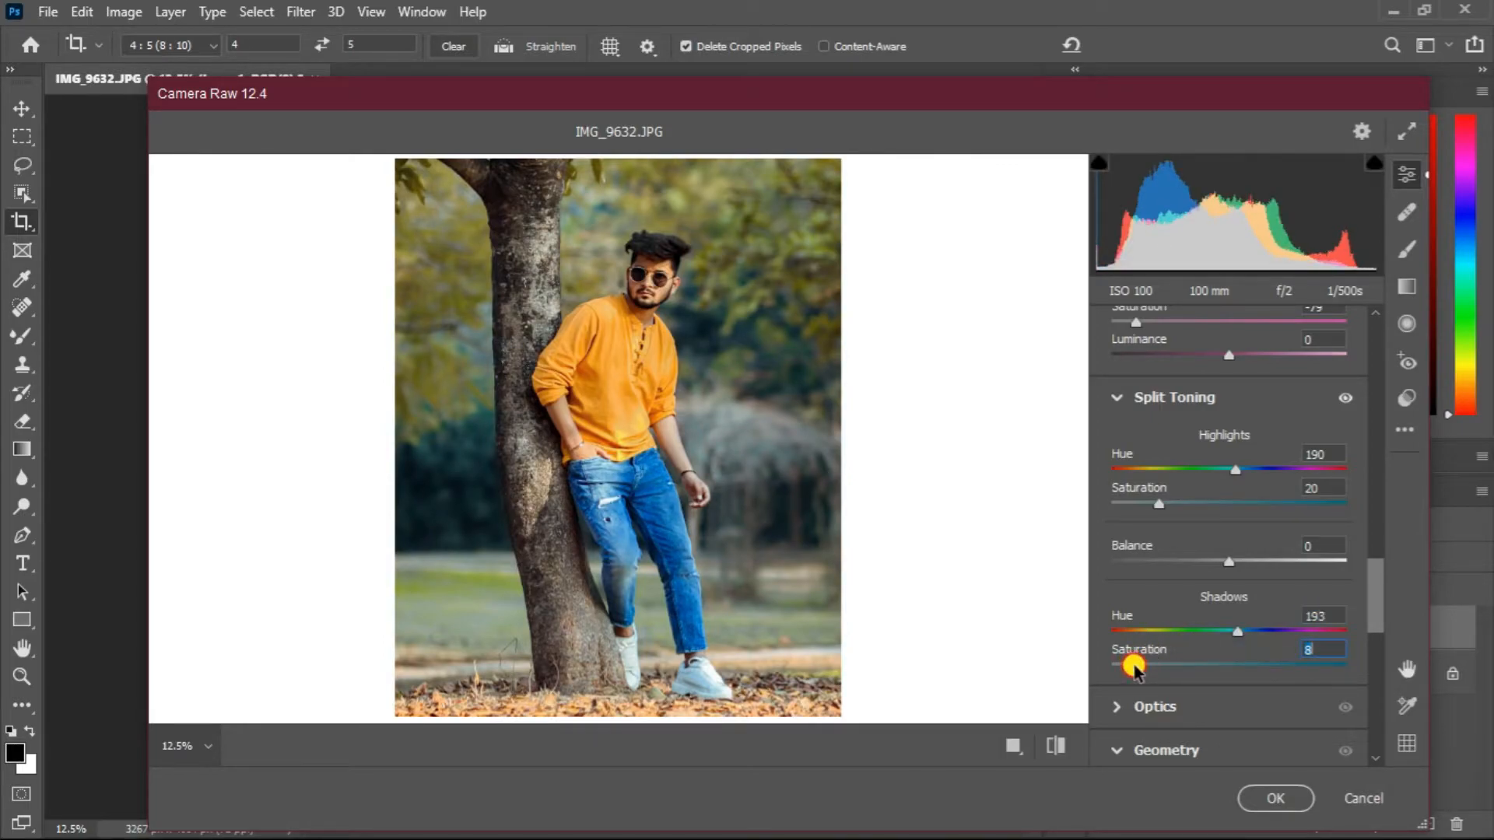
mouse_move(1229, 560)
left_mouse_down()
mouse_move(1216, 561)
mouse_move(1249, 568)
left_mouse_up()
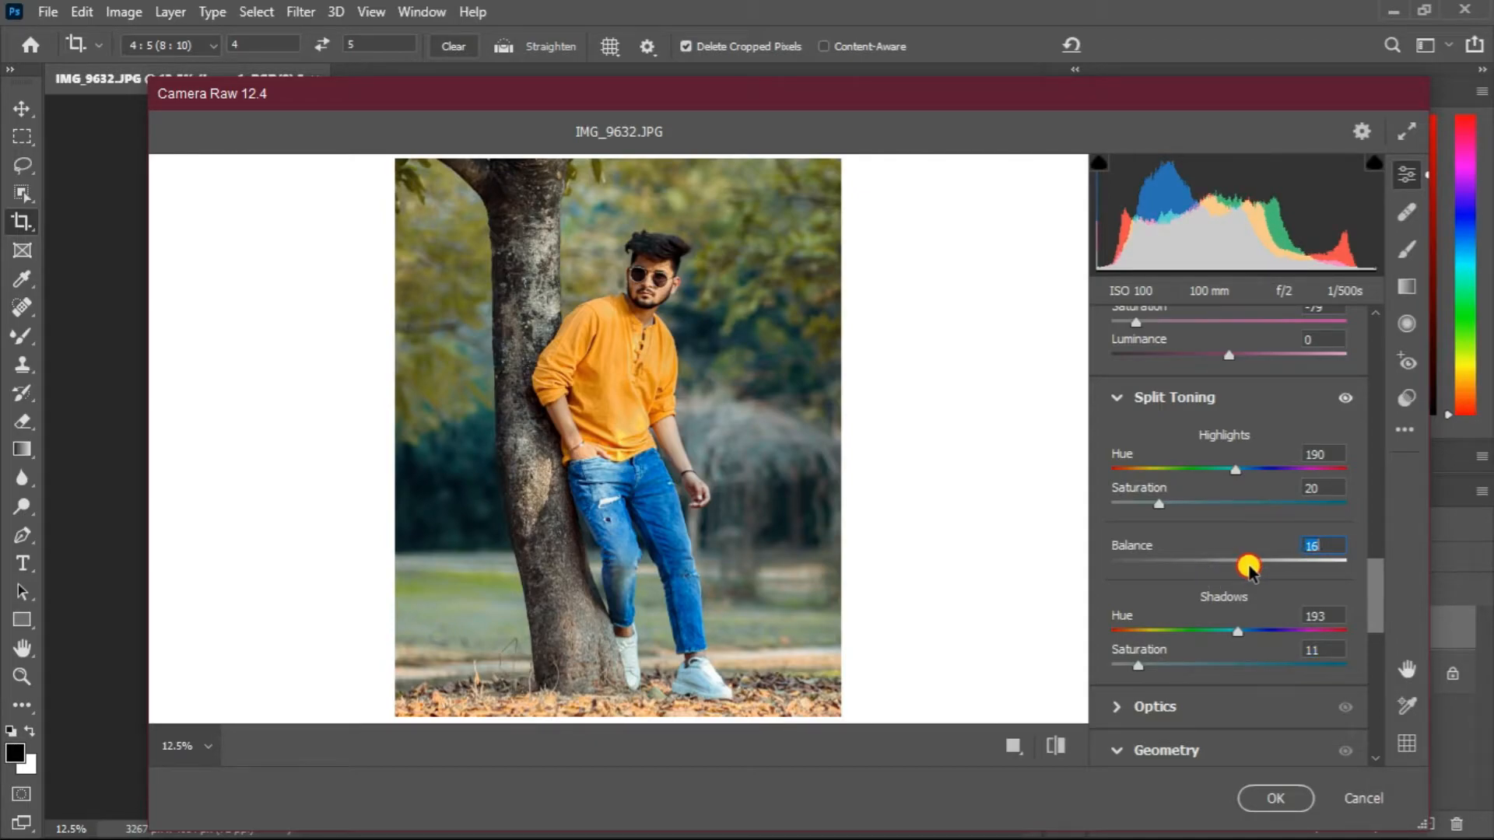
- Set the Color Mixer Hue of both the greens and the yellows to -100 and apply the filter
scroll(1229, 536, "up", 5)
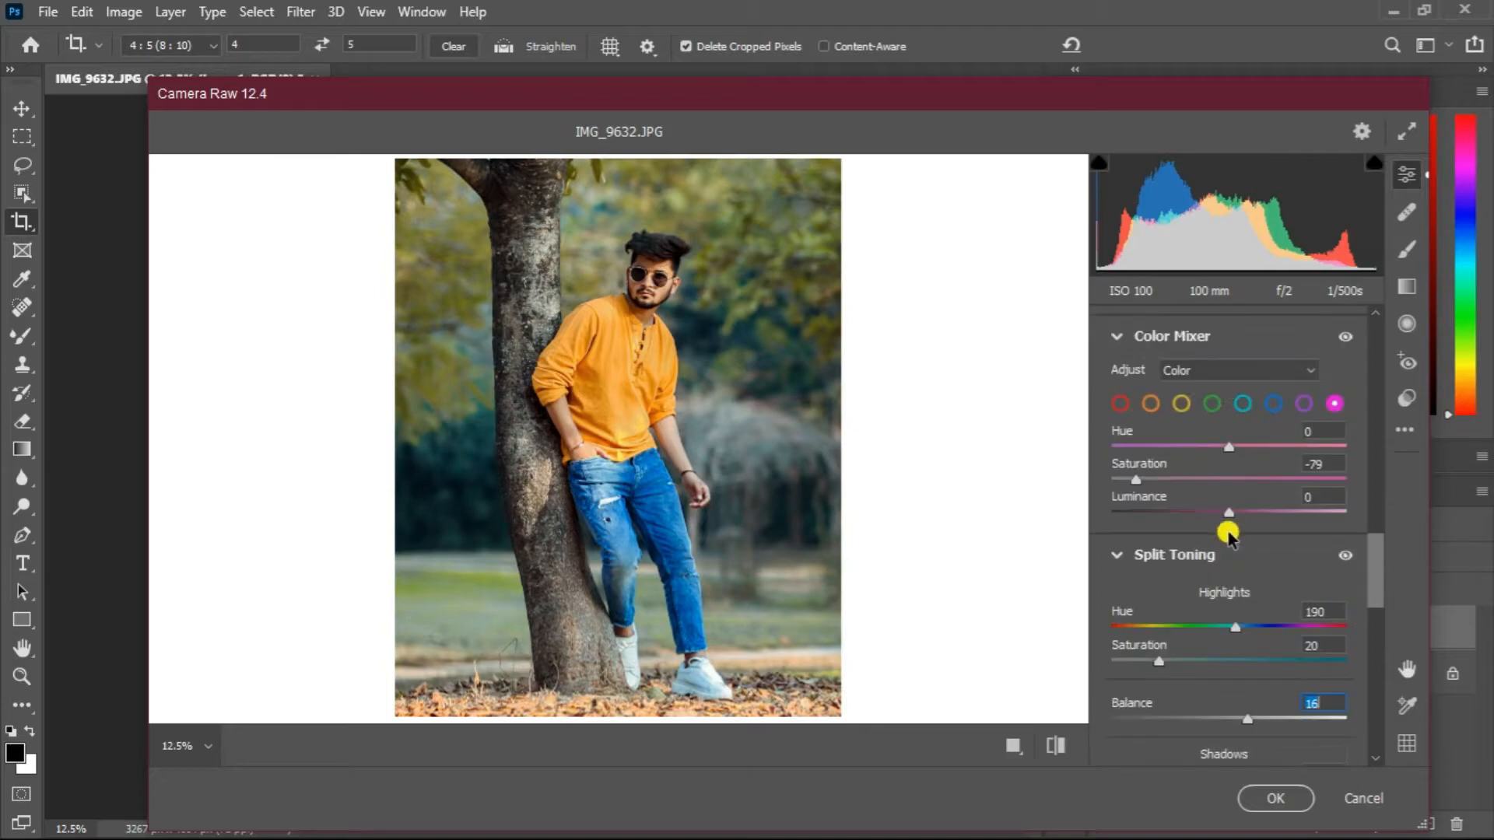
left_click(1212, 511)
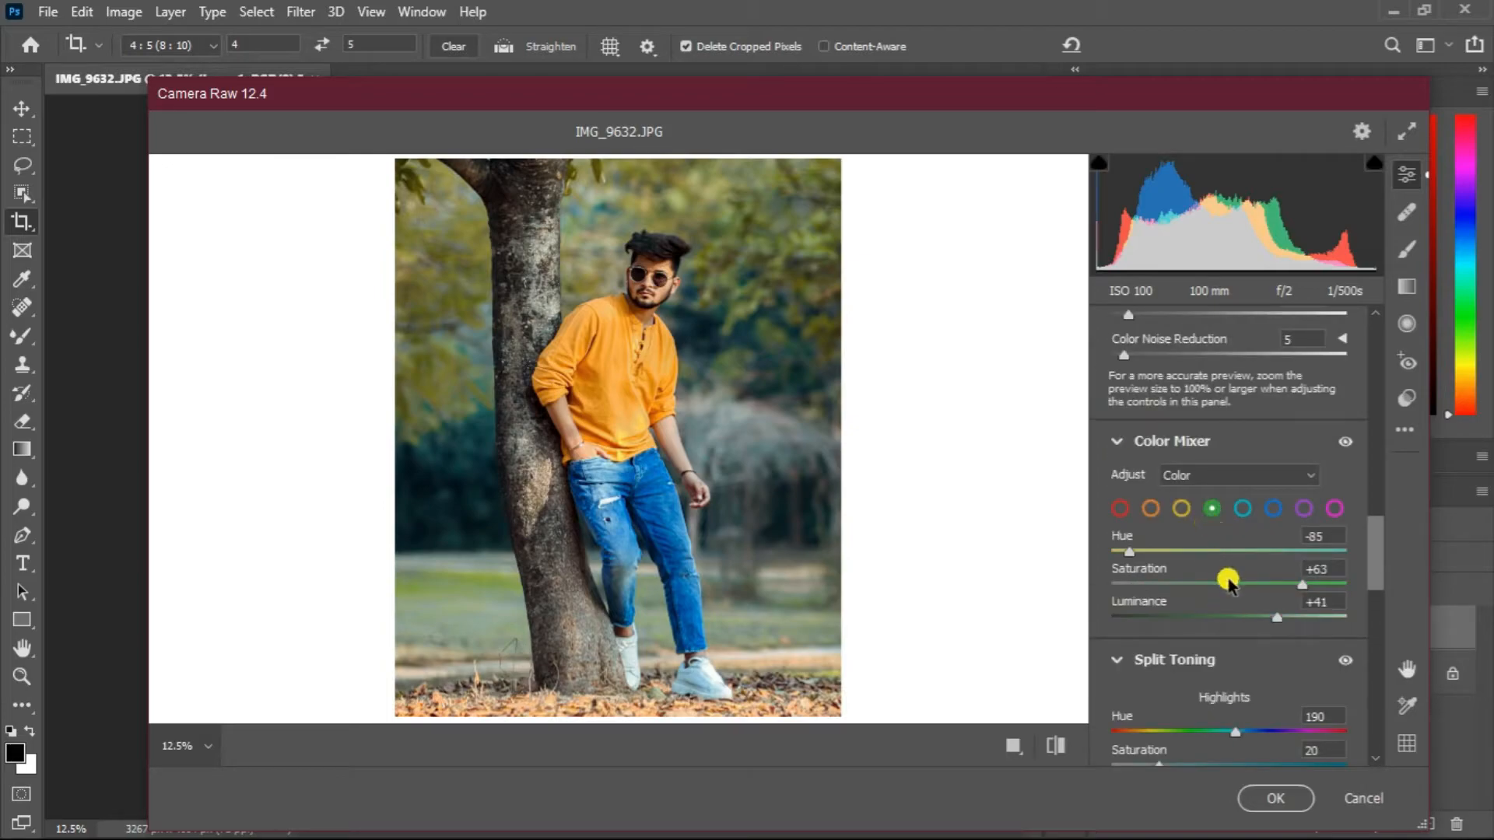
left_click_drag(1125, 550, 1090, 540)
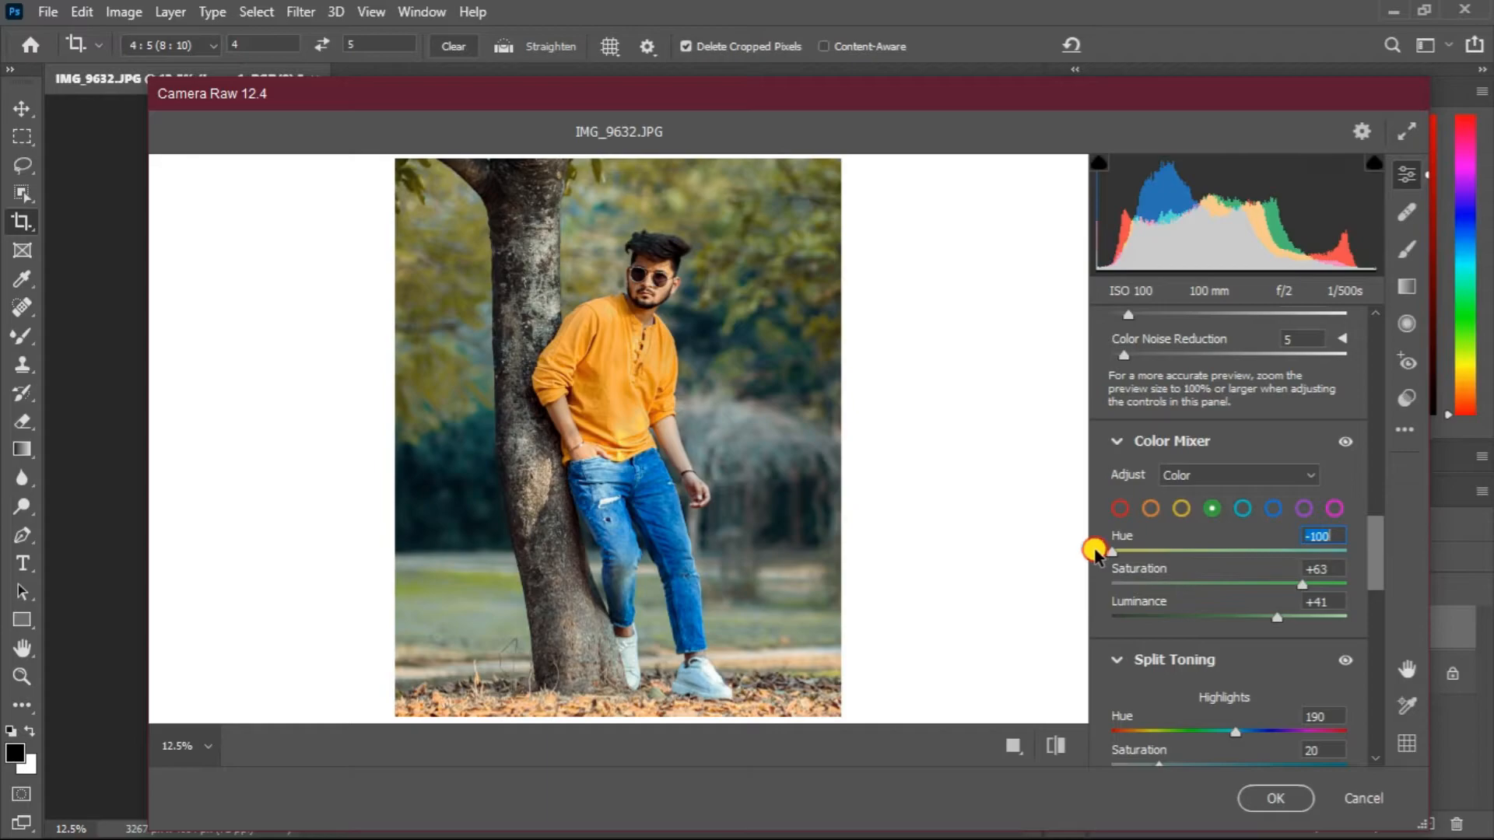
left_click(1181, 508)
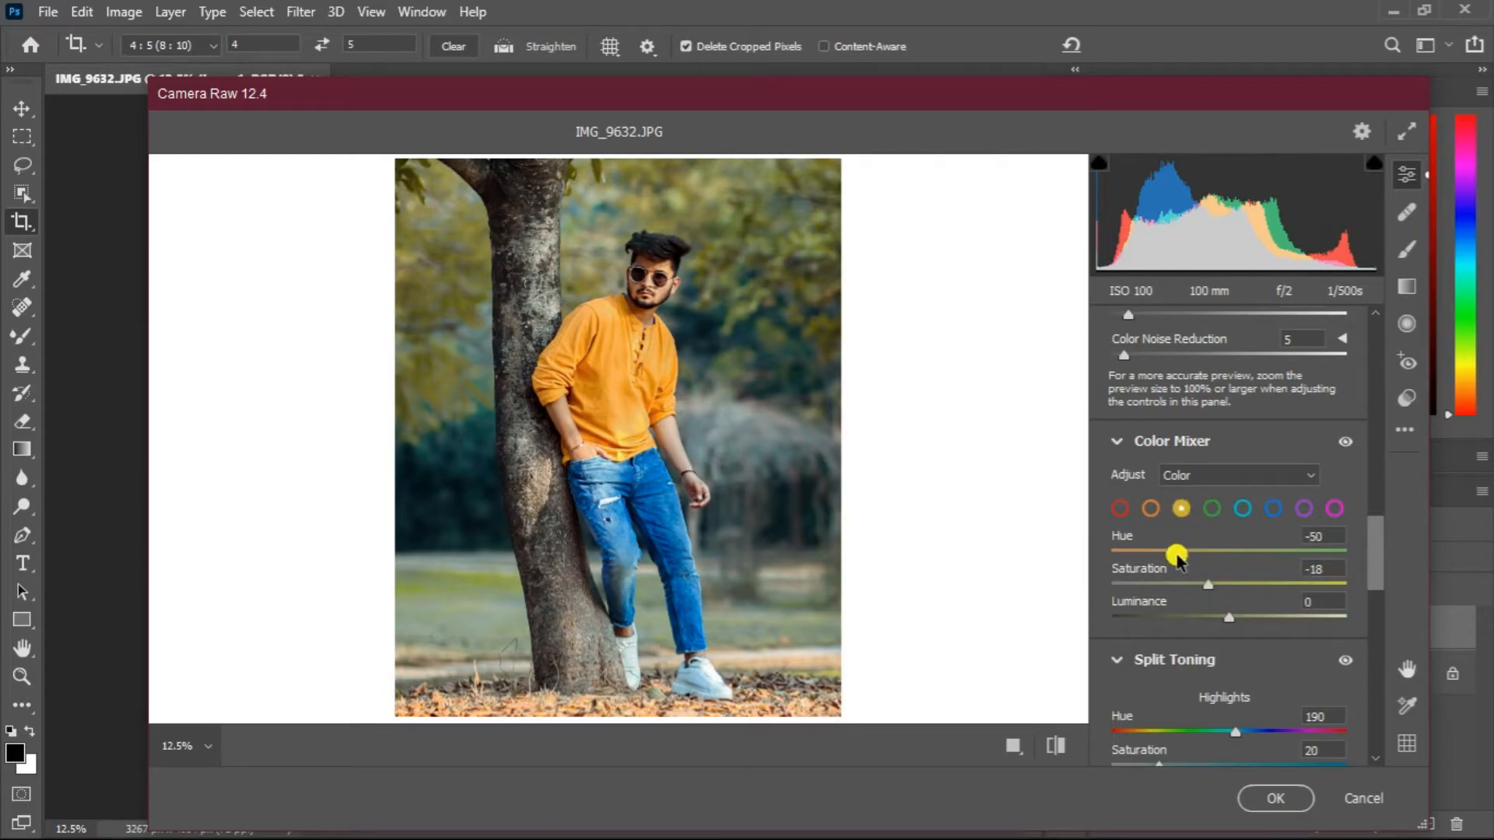
left_click_drag(1169, 551, 1084, 551)
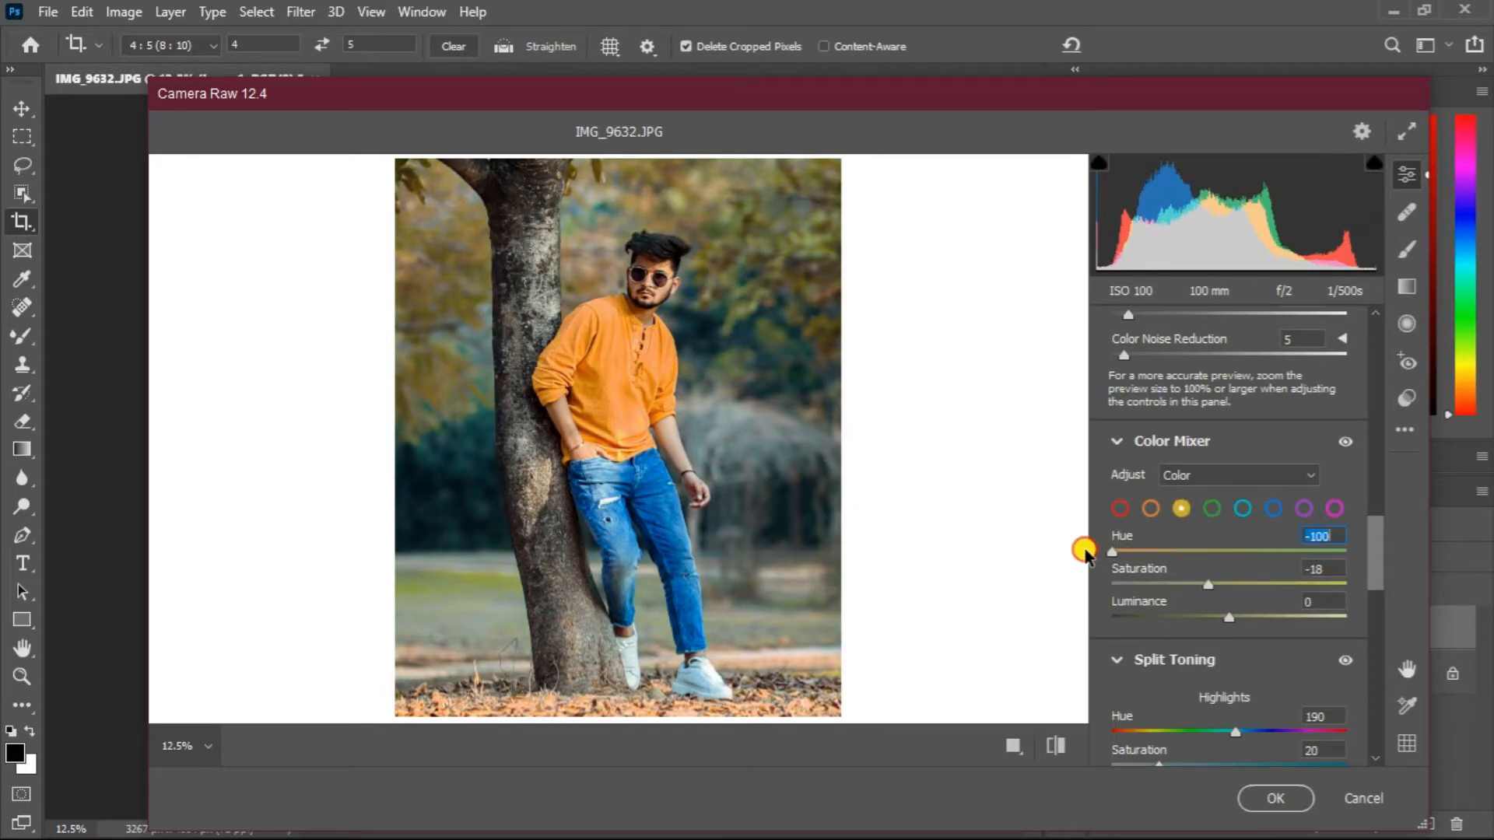
left_click(1270, 798)
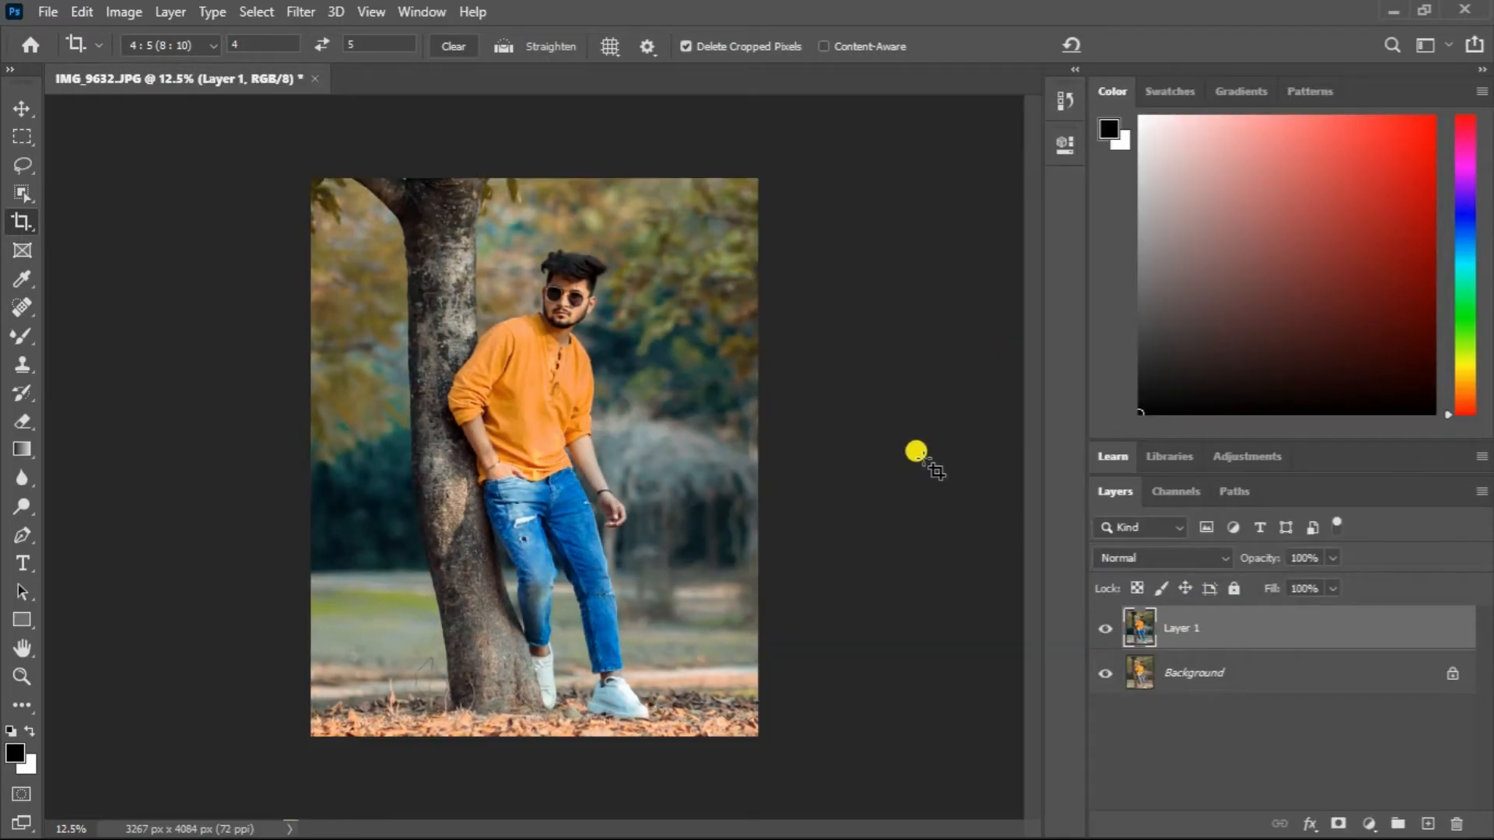
- Start another Camera Raw Filter pass on Layer 1 and set the Hue of the yellows to -100
left_click(286, 14)
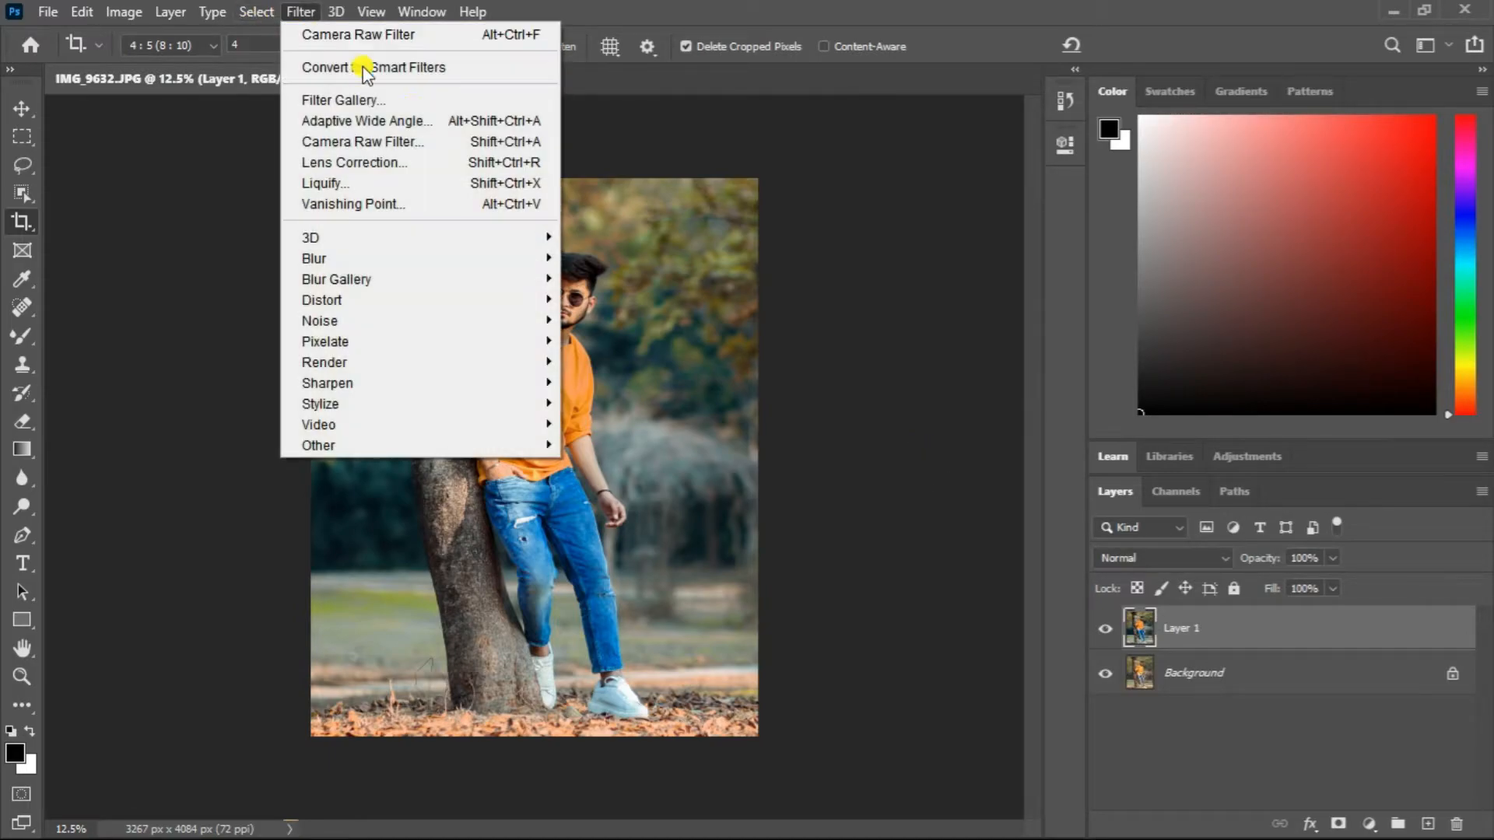
left_click(382, 140)
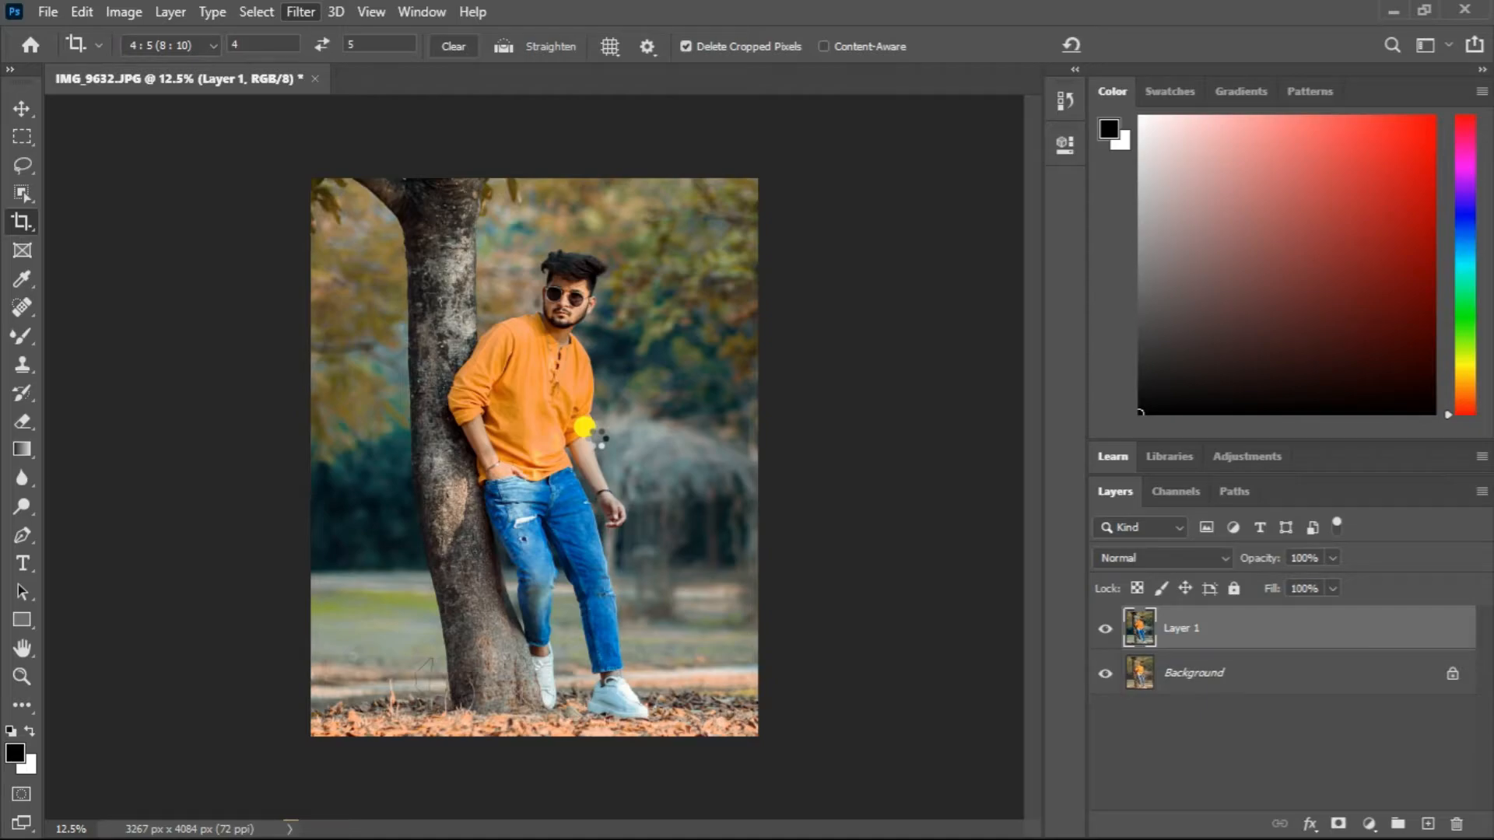
scroll(1287, 567, "down", 5)
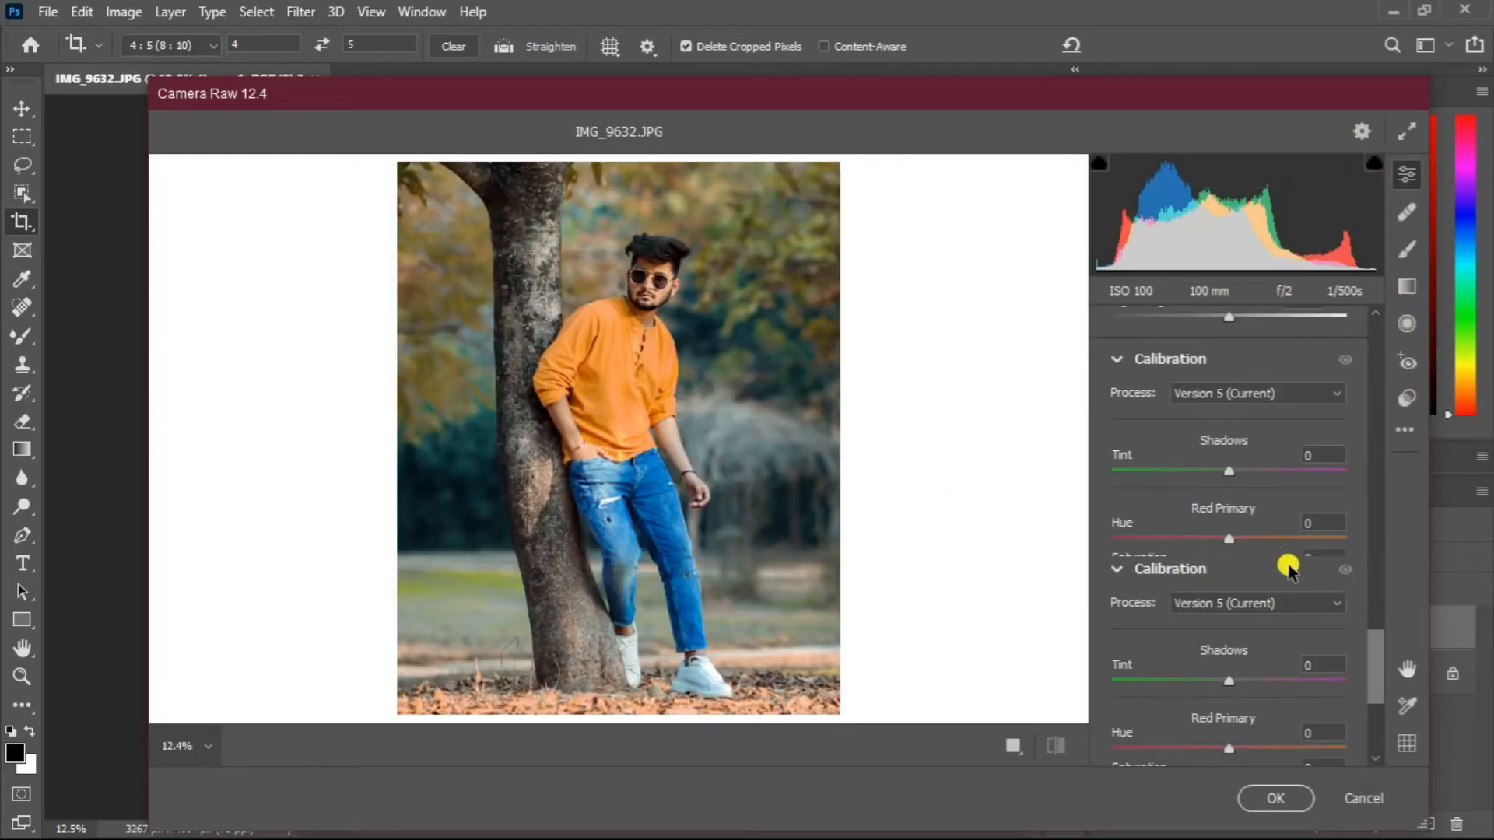
scroll(1272, 537, "up", 6)
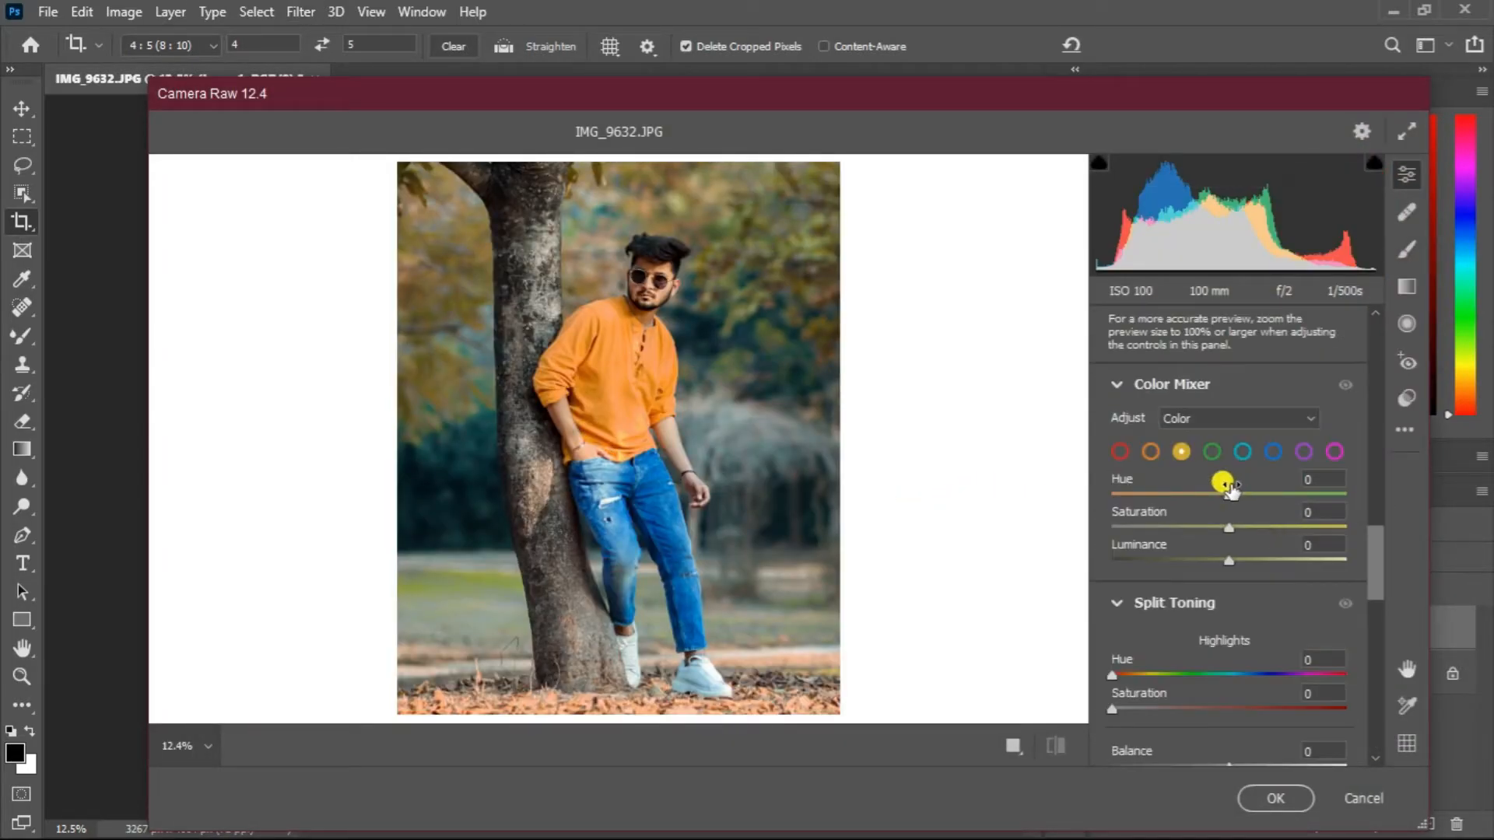
left_click_drag(1229, 493, 1088, 496)
- Adjust the greens in the Color Mixer to Hue -88 and Saturation +7
left_click(1212, 451)
left_click(1227, 490)
left_click_drag(1224, 496, 1122, 486)
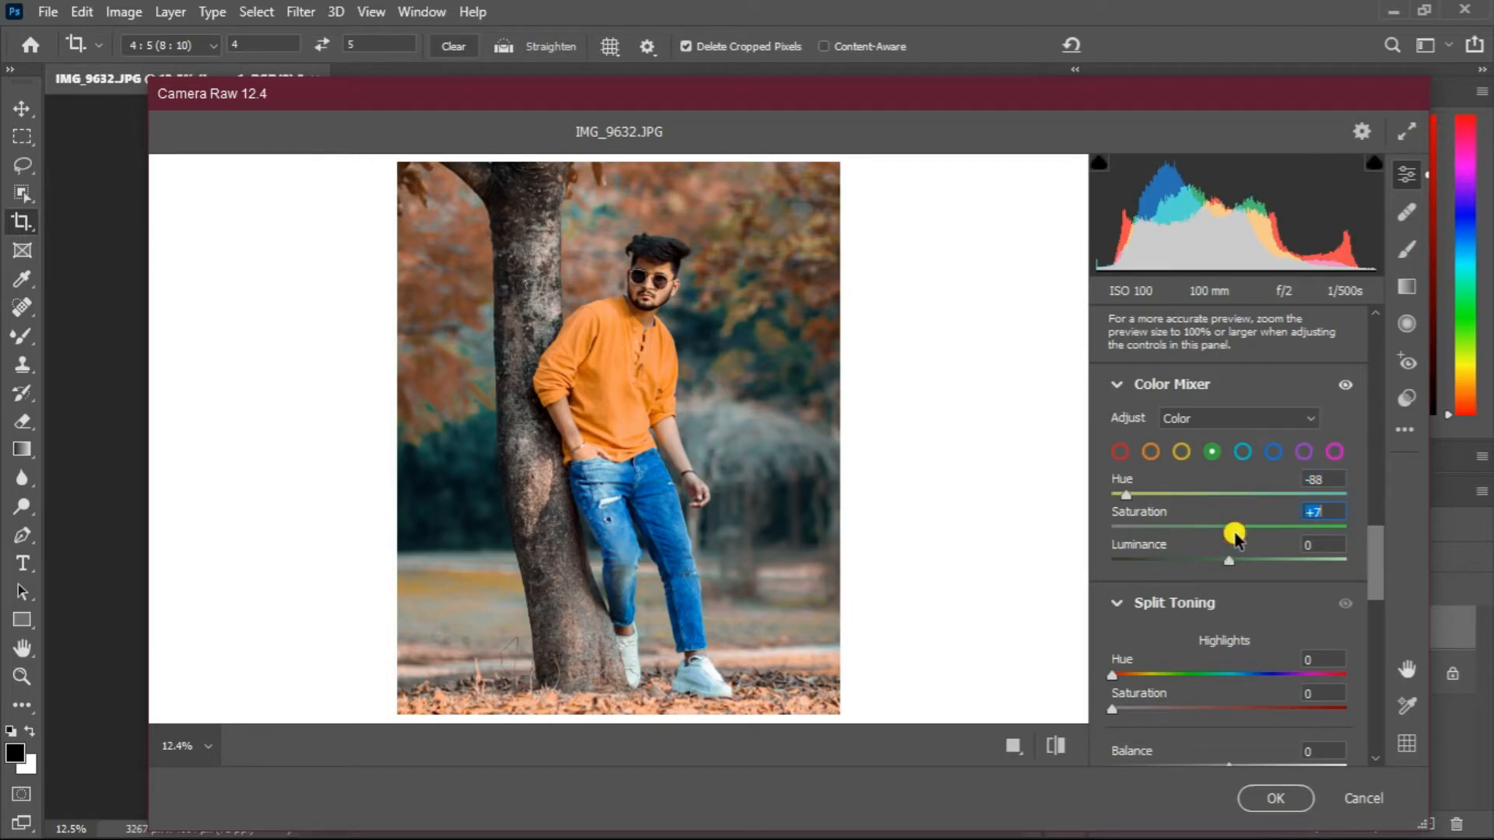
- Raise the Luminance of the yellows to +21 and apply the Camera Raw Filter
mouse_move(1227, 560)
left_mouse_down()
mouse_move(1198, 560)
mouse_move(1265, 563)
mouse_move(1253, 559)
left_mouse_up()
left_click(1182, 456)
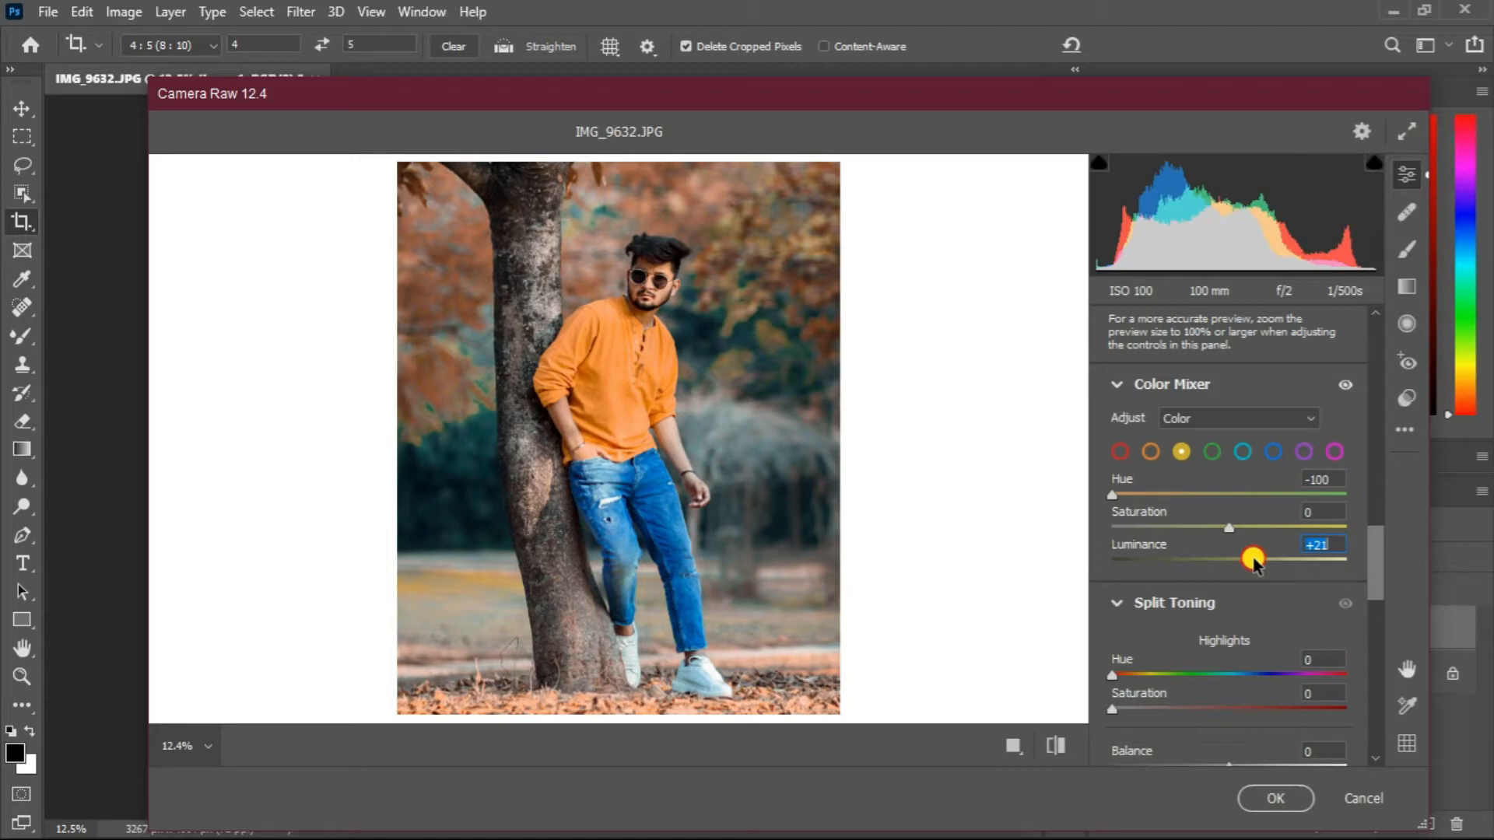
left_click(1271, 795)
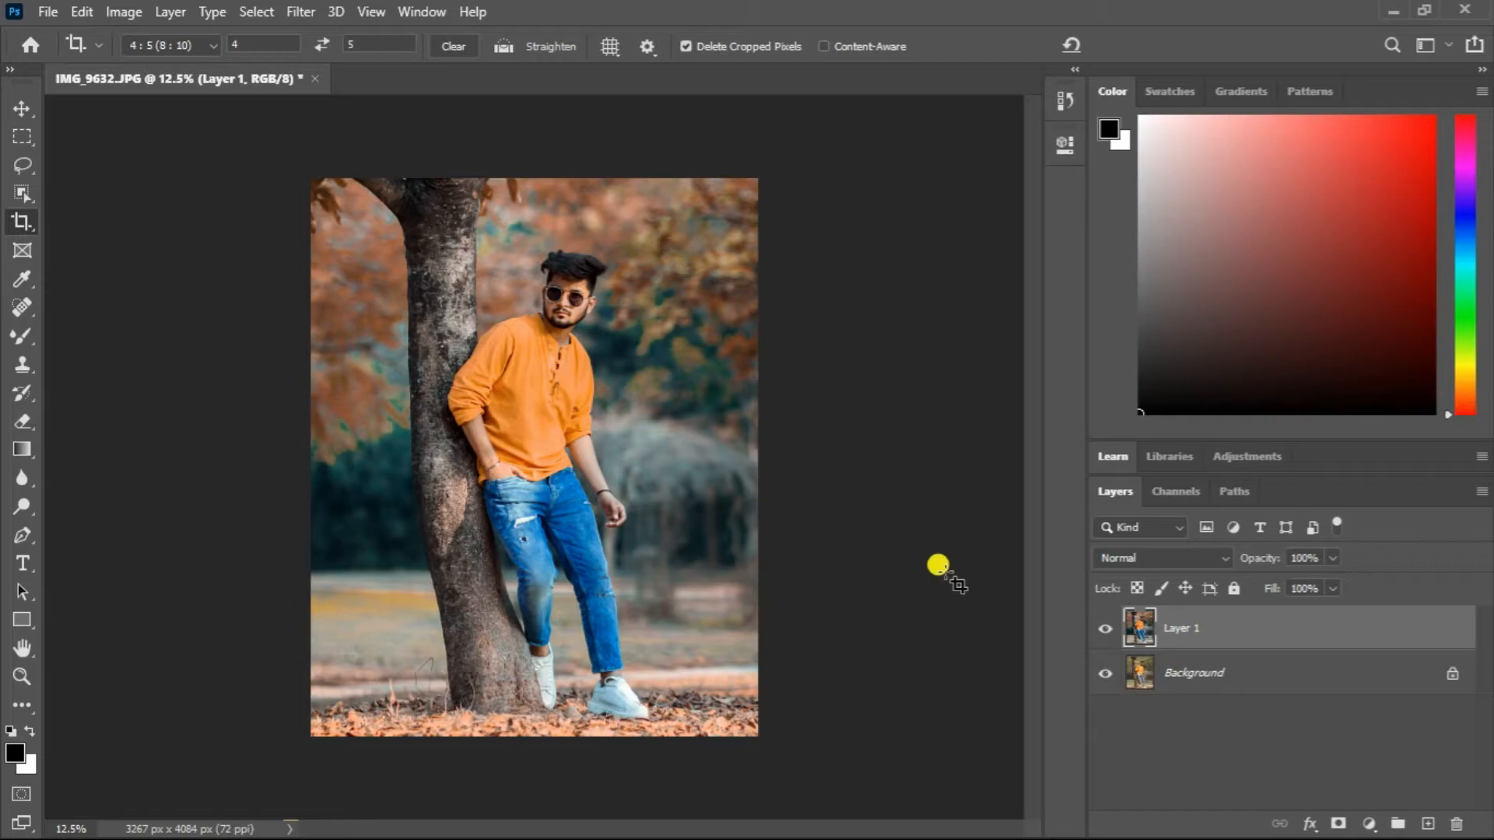
- Add a new empty layer above Layer 1 and name it HEAL
left_click(1426, 822)
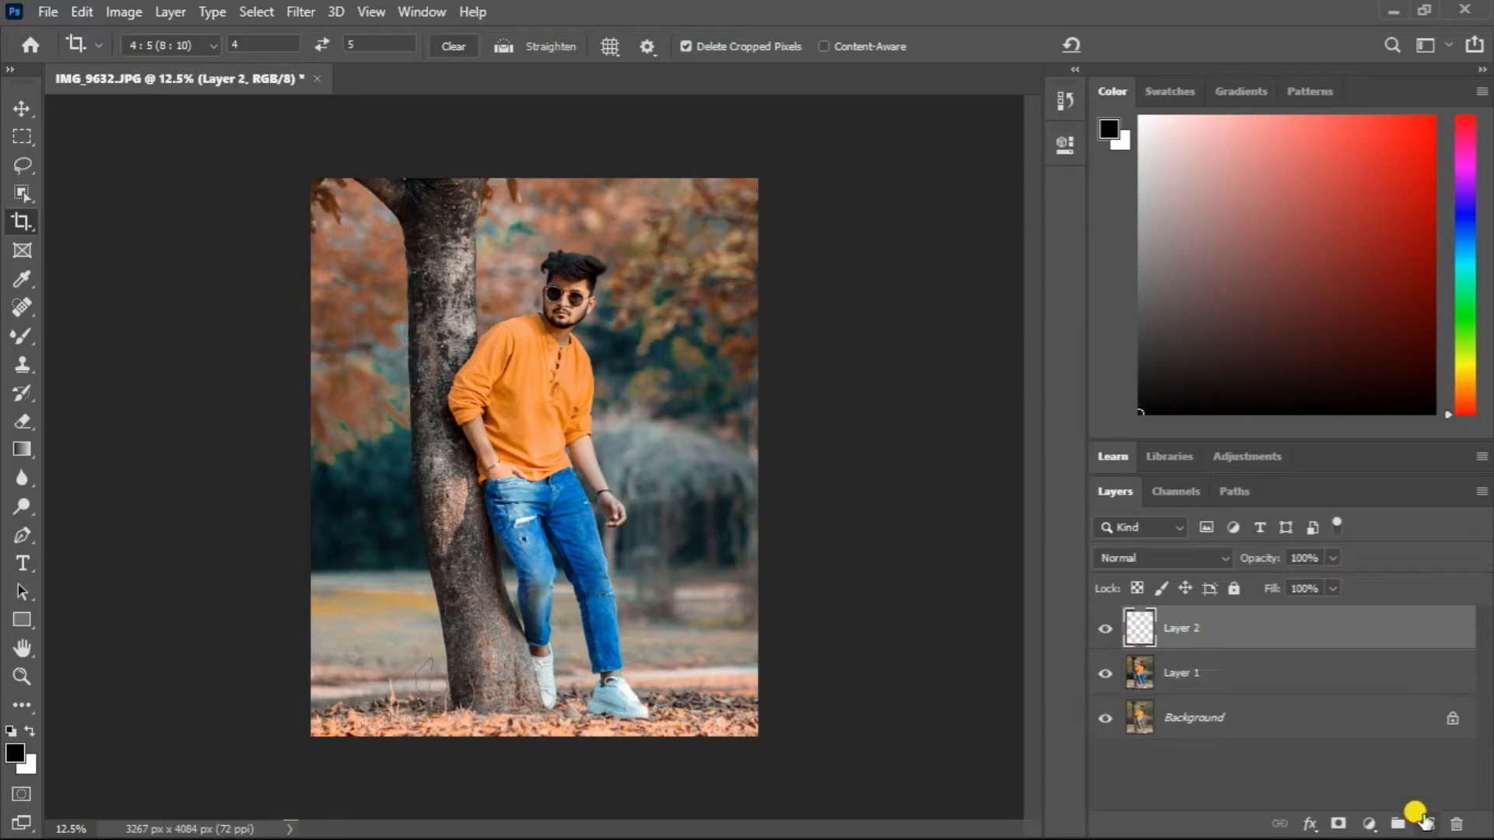
double_click(1179, 629)
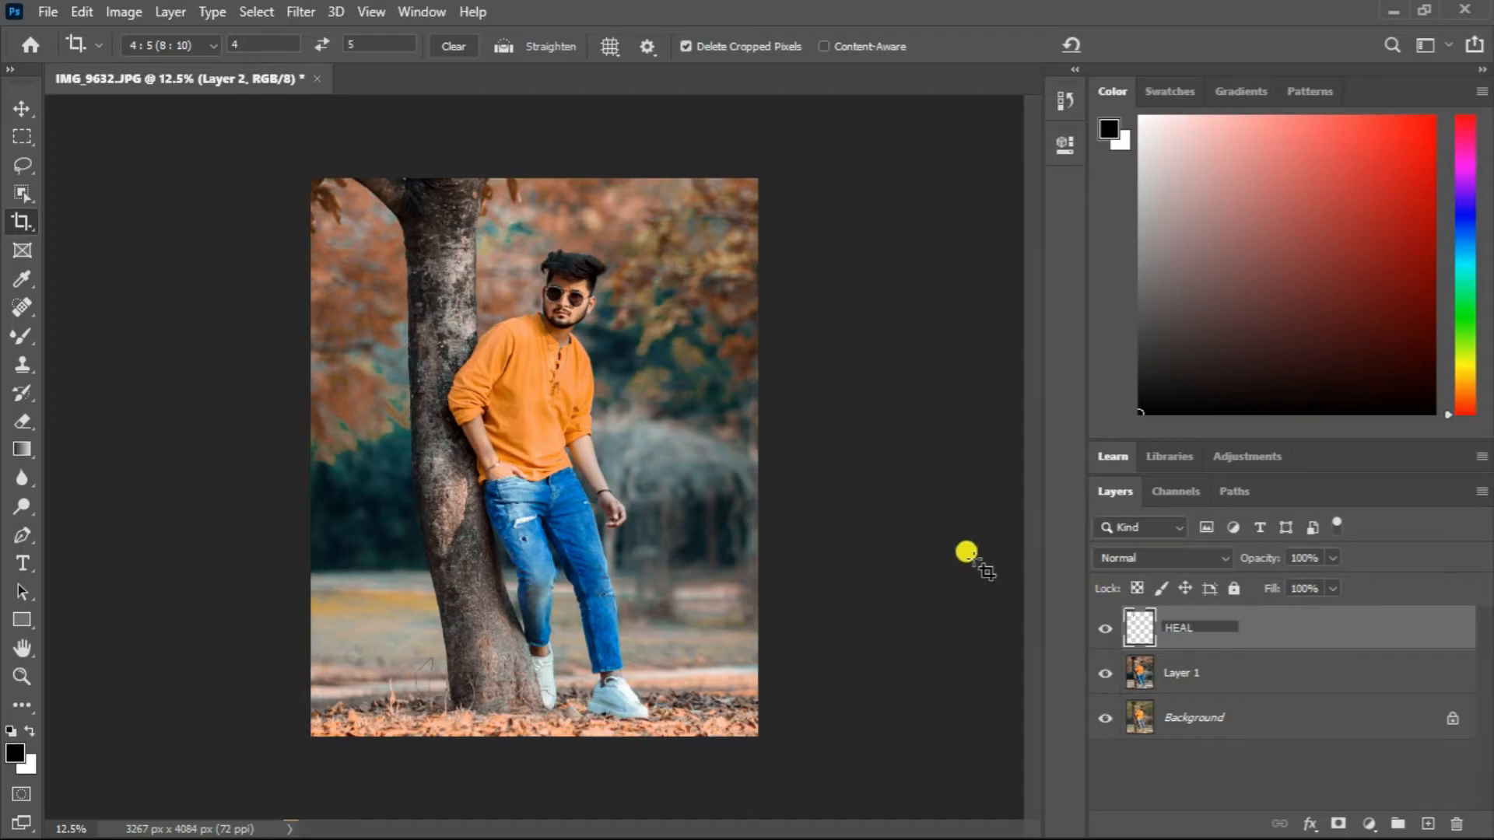
key("Return")
- Remove the blemishes on the cheek on the tree side of the man's face with the Spot Healing Brush on the HEAL layer
left_click(14, 301)
left_click(69, 308)
key("ctrl+plus")
key("ctrl+plus")
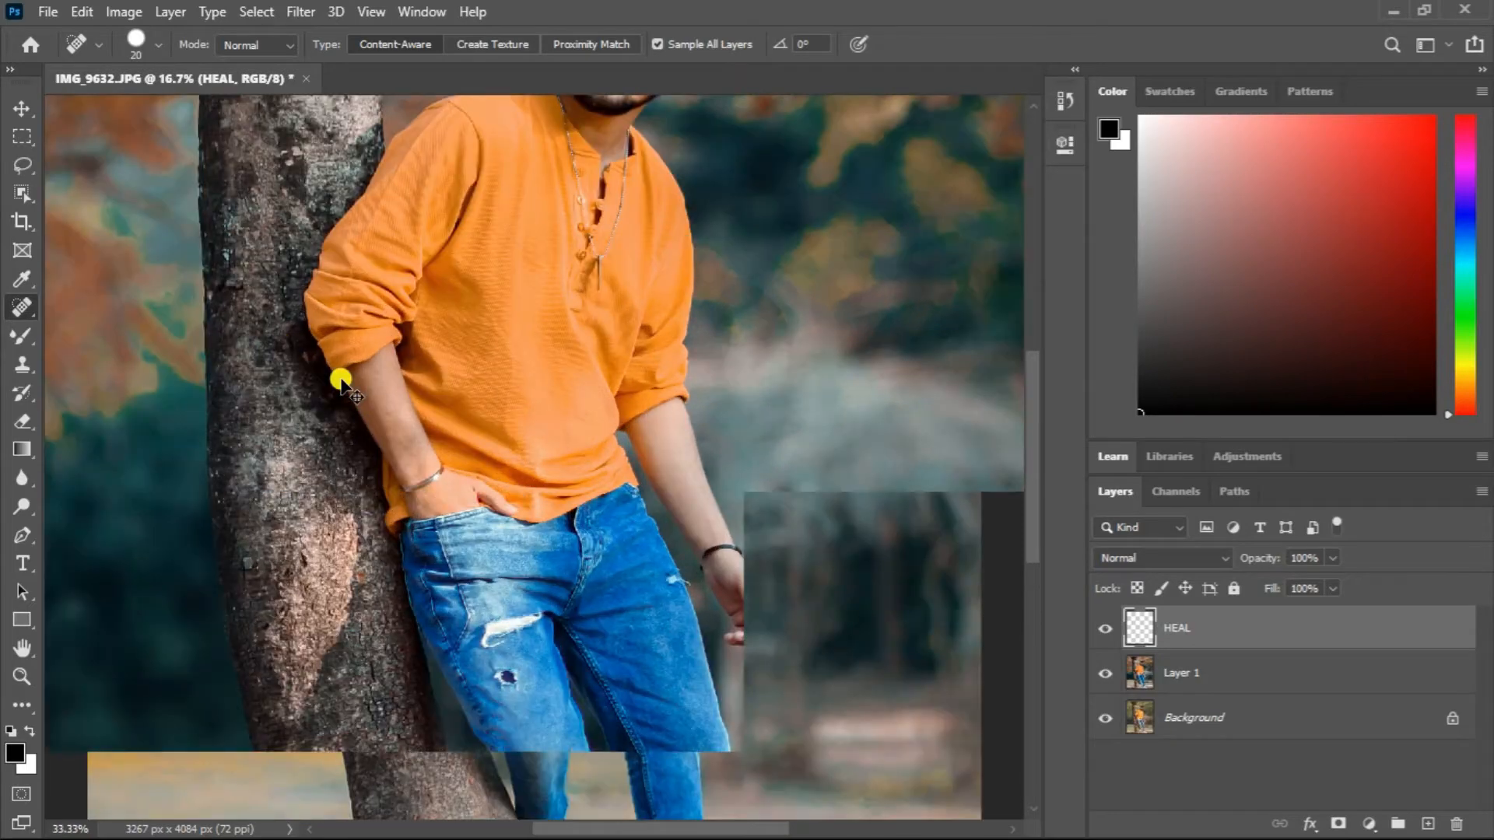
left_click_drag(433, 433, 409, 646)
key("ctrl+plus")
key("ctrl+plus")
key("ctrl+plus")
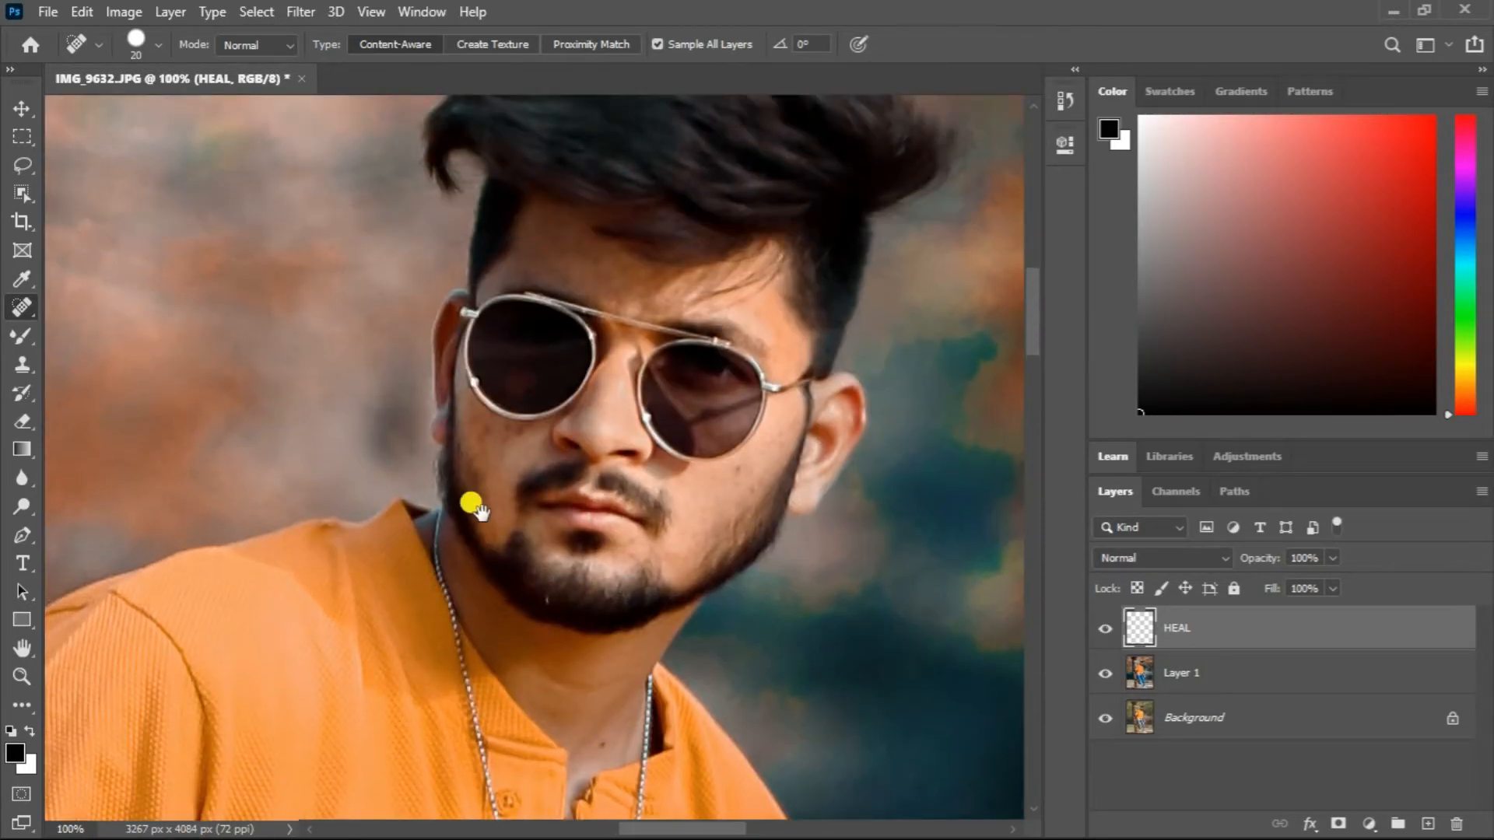
key("ctrl+plus")
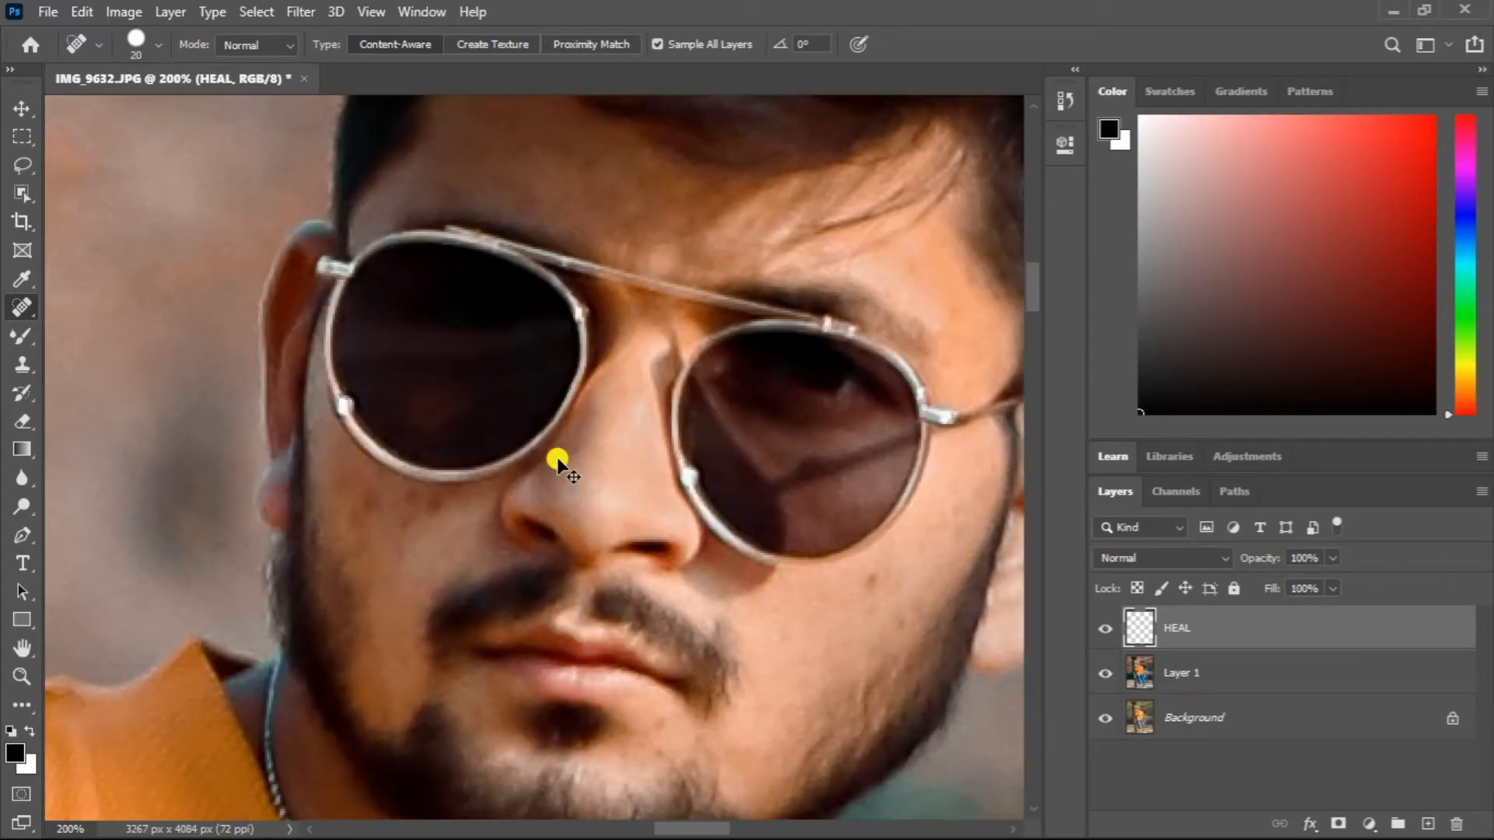
key("ctrl+minus")
key("ctrl+plus")
left_click_drag(370, 510, 388, 534)
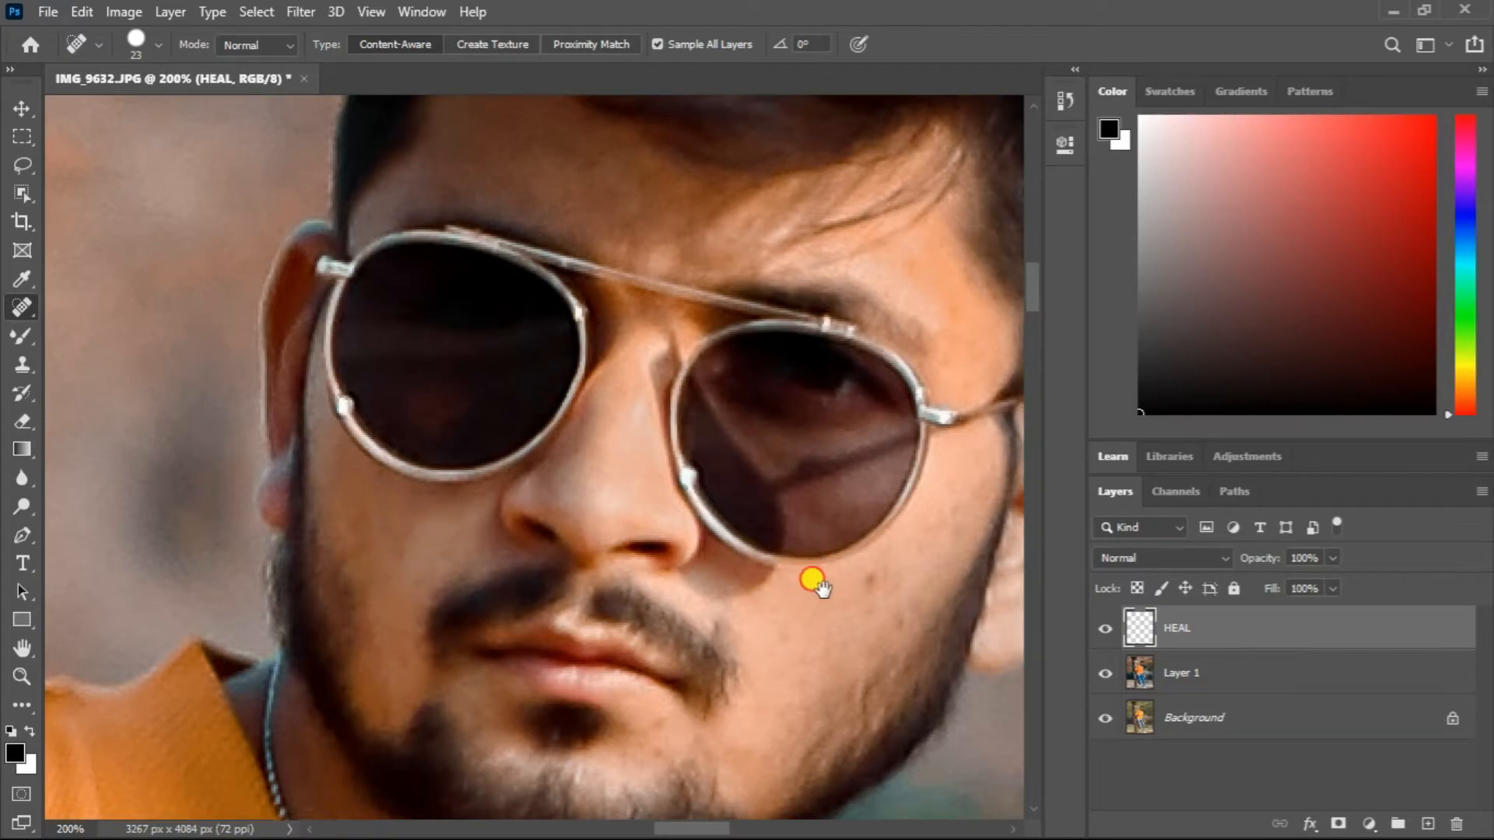
- Heal the remaining spots on the man's other cheek and around the forehead with the Spot Healing Brush
left_click_drag(817, 585, 752, 574)
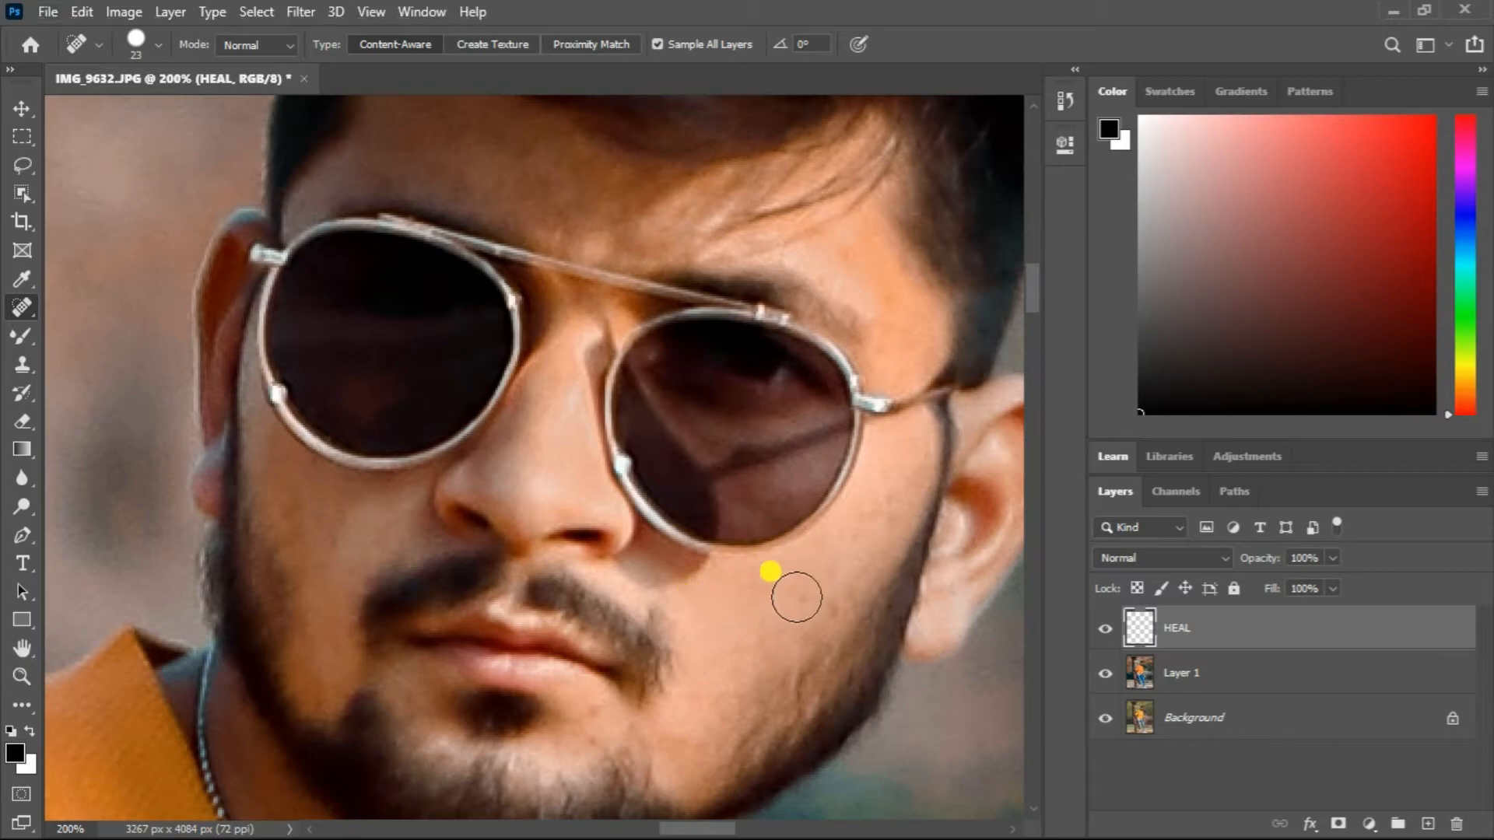
left_click_drag(593, 558, 637, 709)
left_click_drag(866, 412, 854, 413)
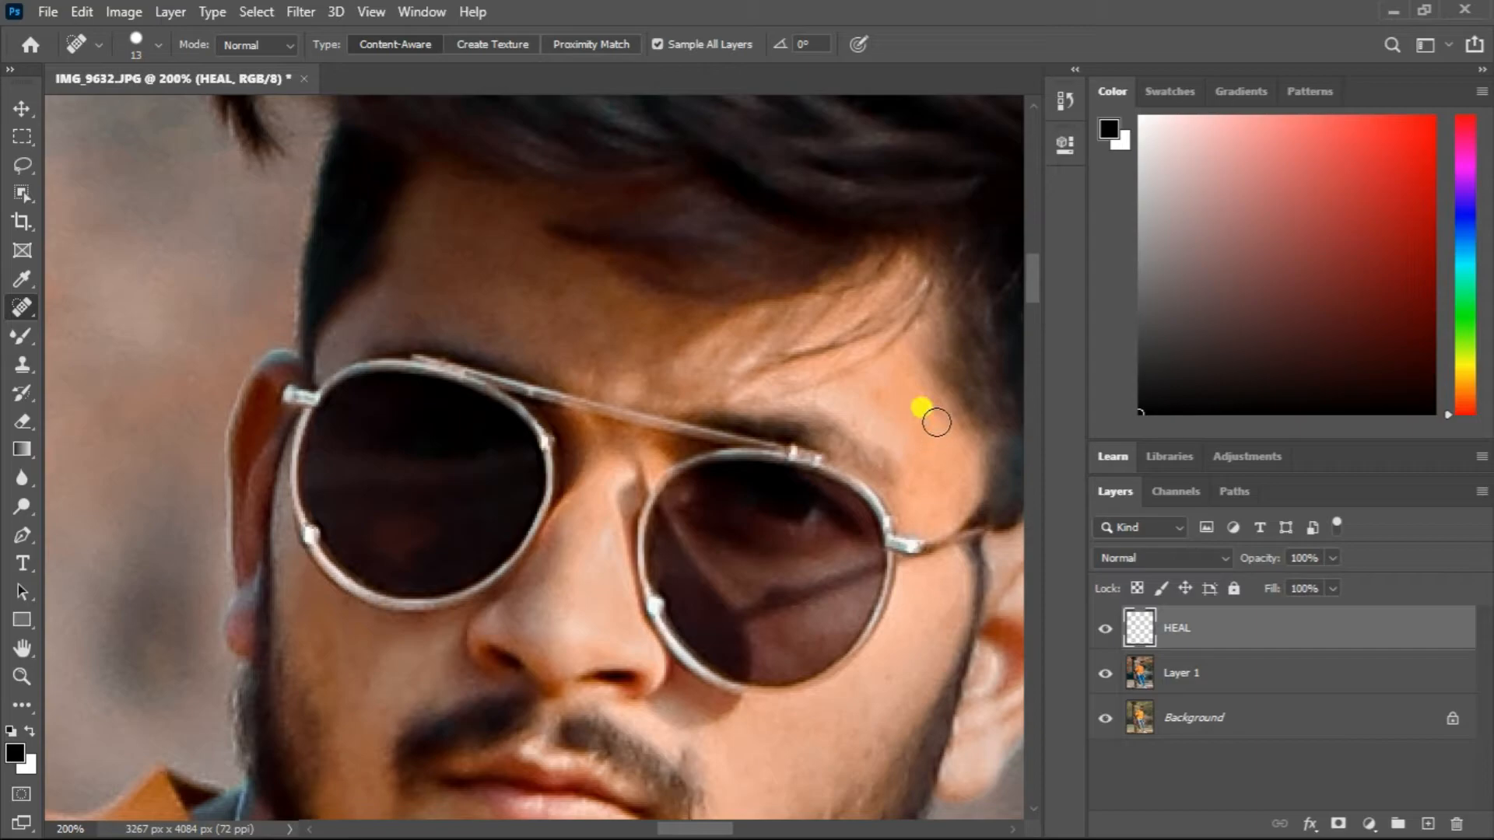
key("ctrl+minus")
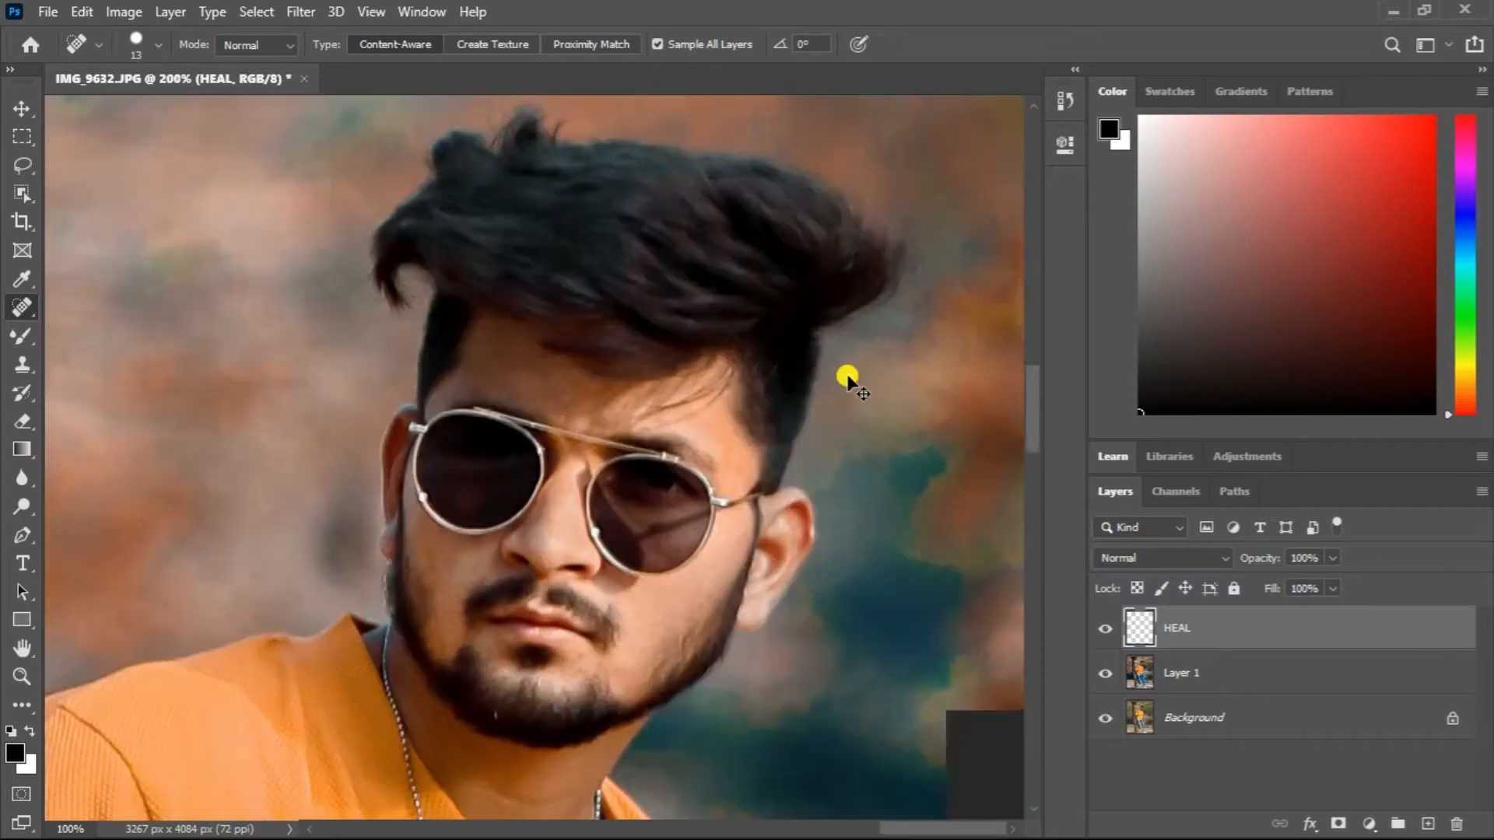
key("ctrl+minus")
key("ctrl+minus")
key("ctrl+minus")
key("ctrl+minus")
key("ctrl+minus")
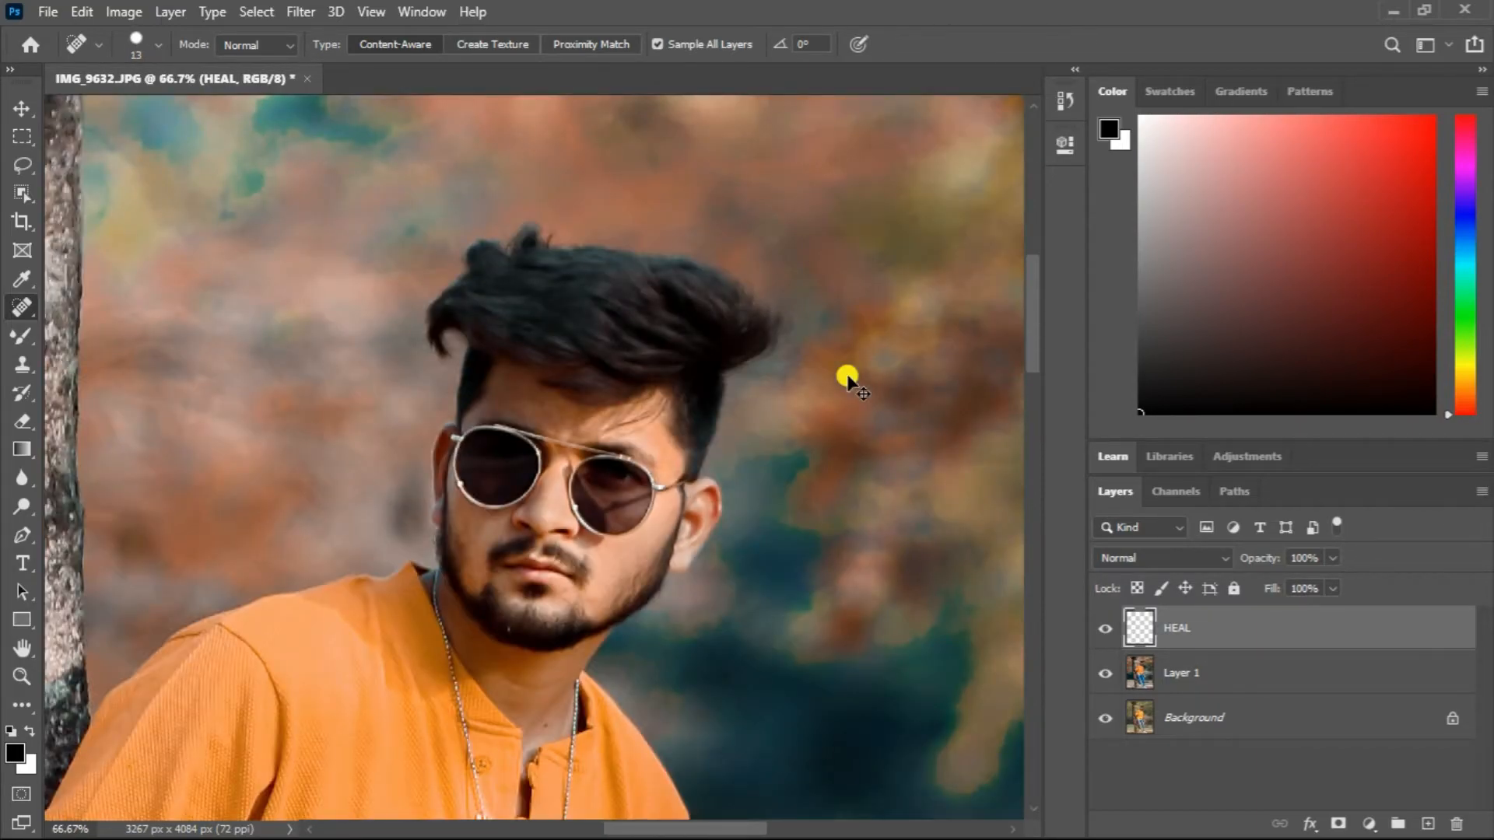
key("ctrl+minus")
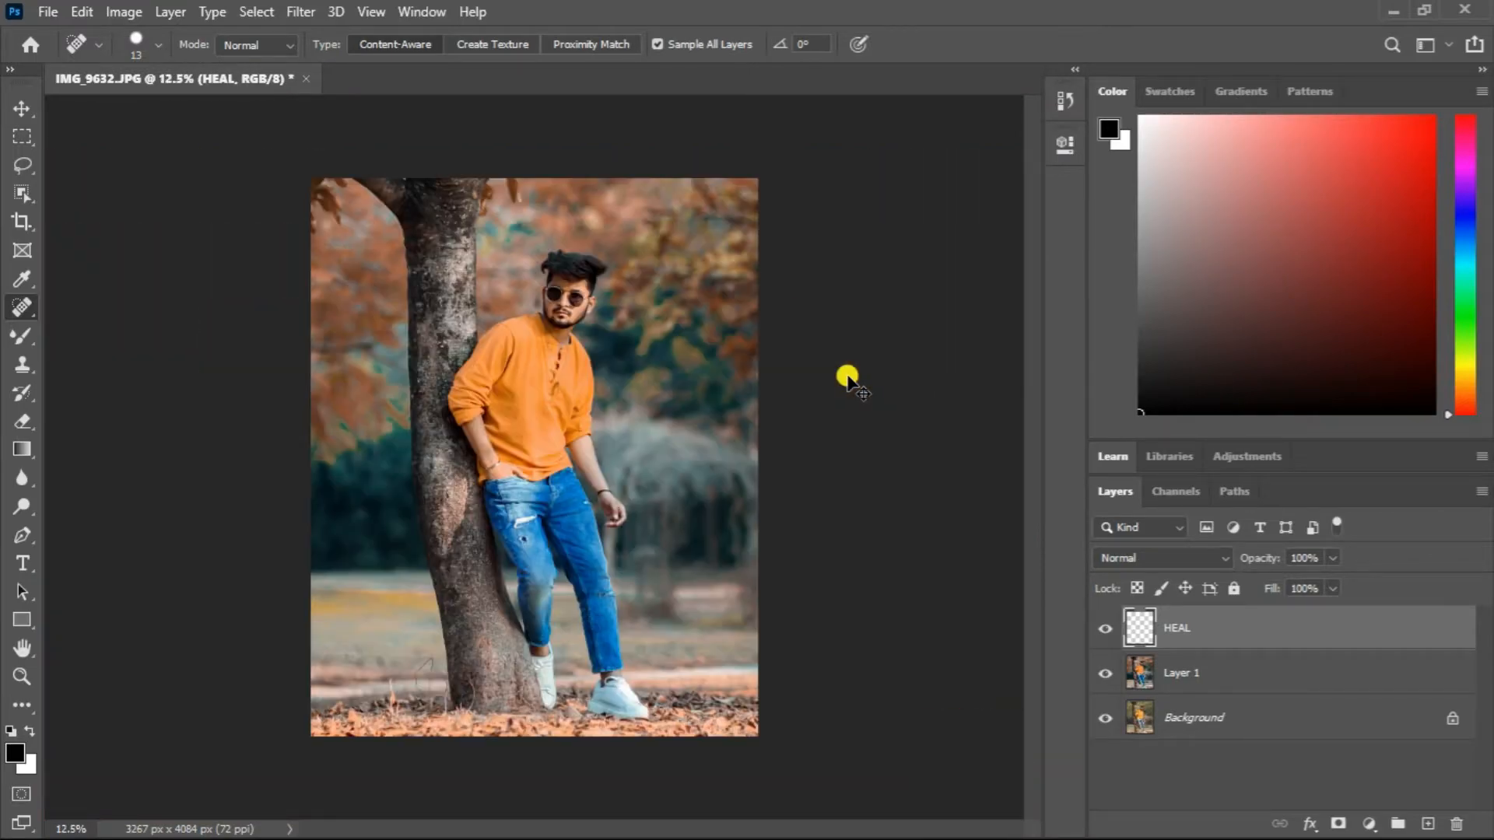
- Open Layer 1 in the Liquify filter
left_click(1233, 682)
left_click(297, 19)
left_click(347, 154)
left_click(899, 375)
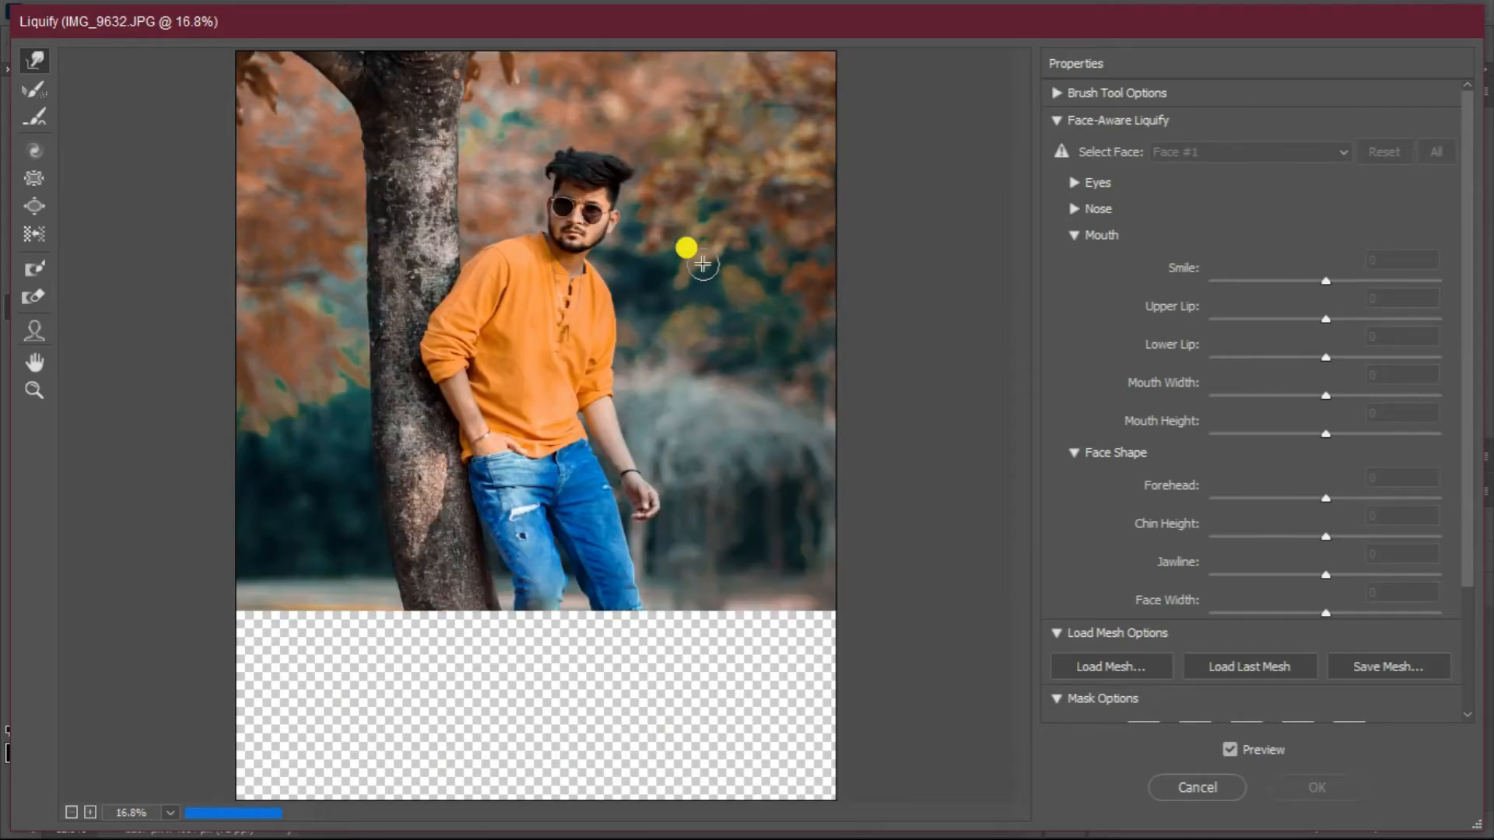
- Push the upper outline of the man's hair upward with the Forward Warp tool to add volume
key("ctrl+plus")
key("ctrl+plus")
key("ctrl+plus")
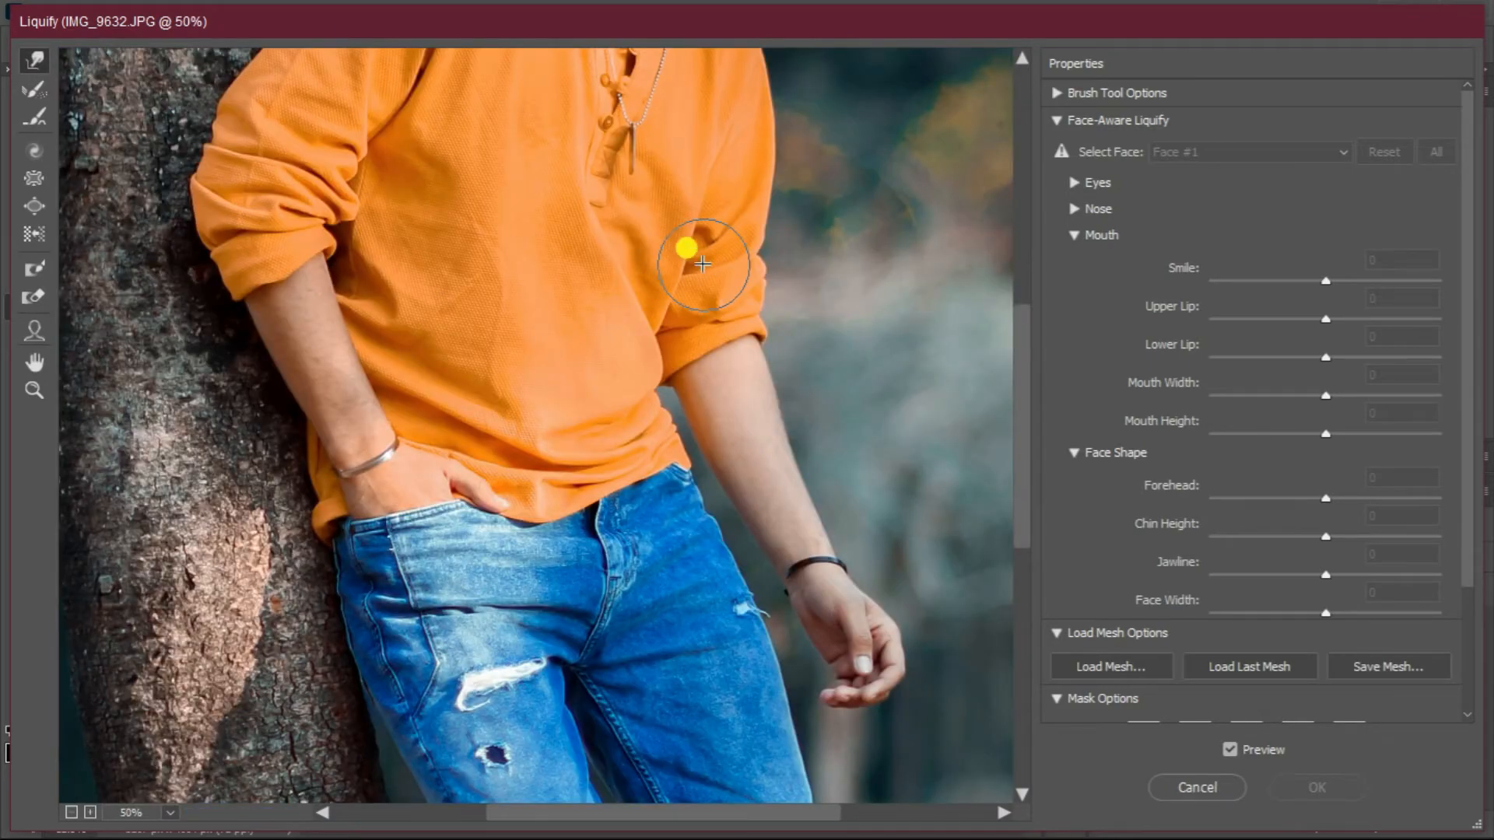
mouse_move(702, 264)
left_mouse_down()
mouse_move(750, 567)
mouse_move(690, 566)
left_mouse_up()
left_click_drag(683, 491, 659, 534)
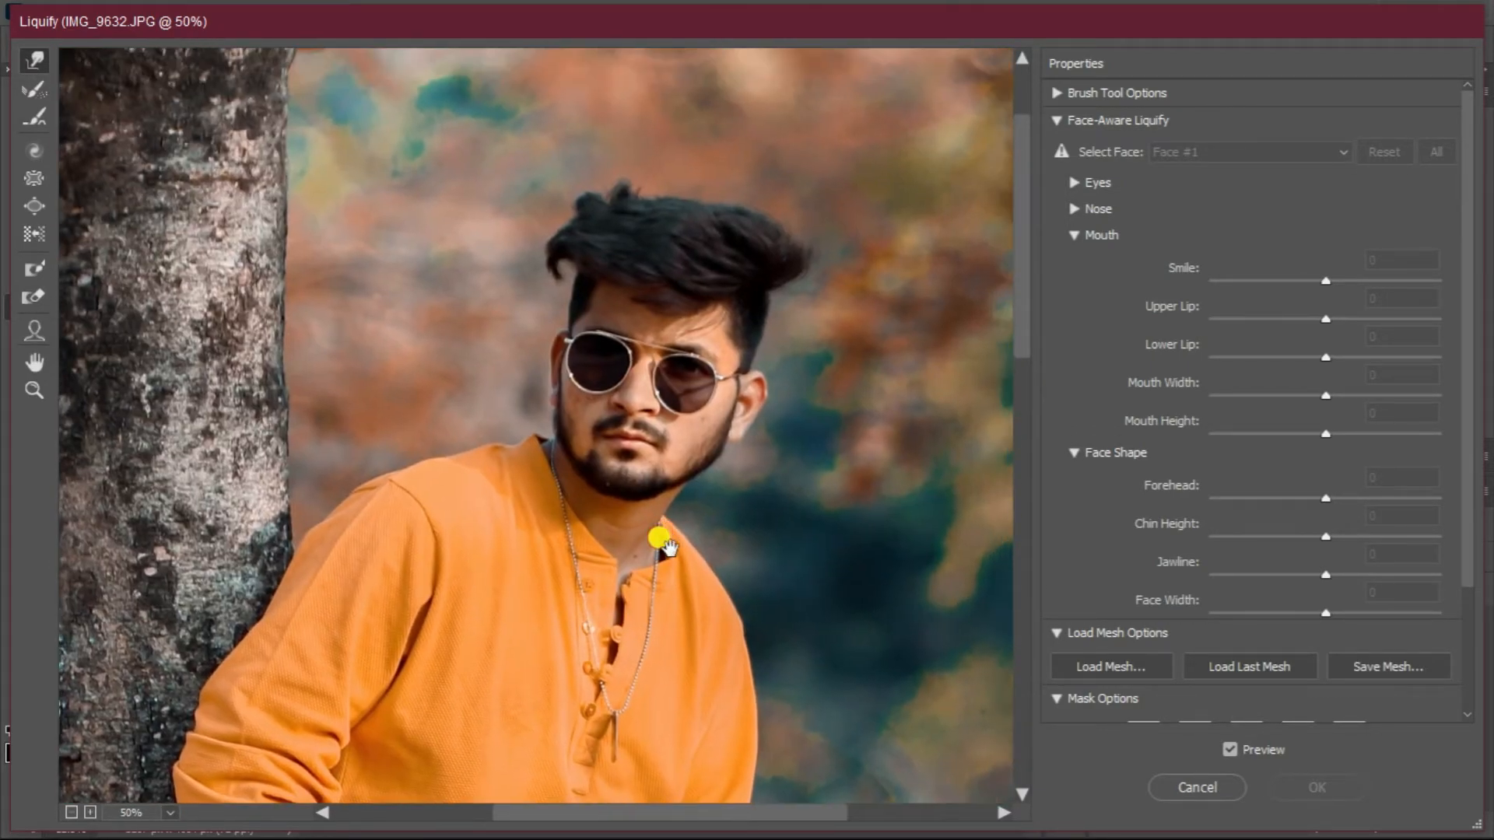
mouse_move(657, 293)
left_mouse_down()
mouse_move(660, 334)
mouse_move(539, 487)
left_mouse_up()
key("ctrl+plus")
key("alt")
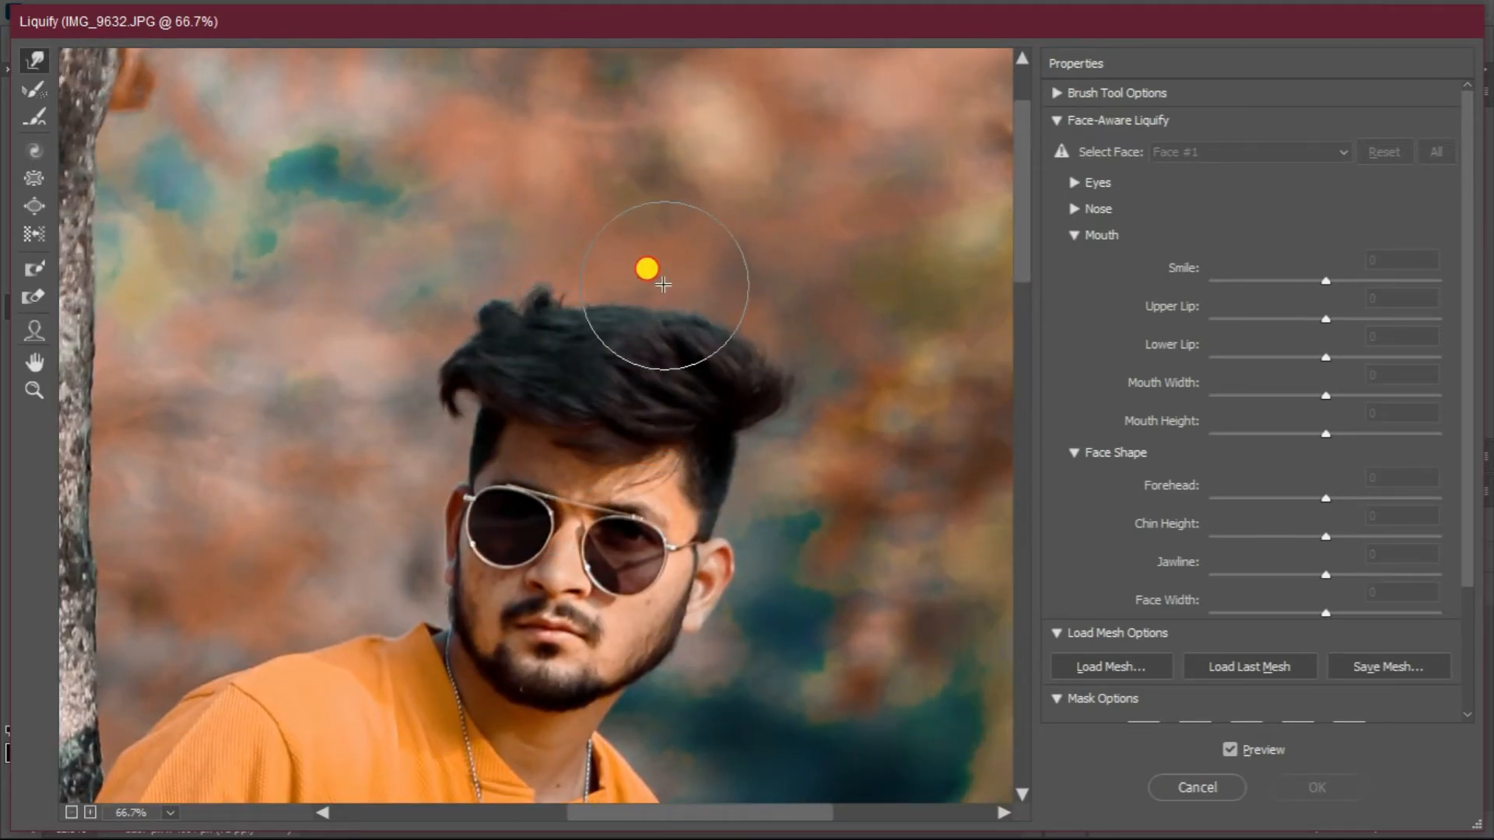
left_click_drag(730, 318, 735, 314)
left_click_drag(520, 355, 523, 330)
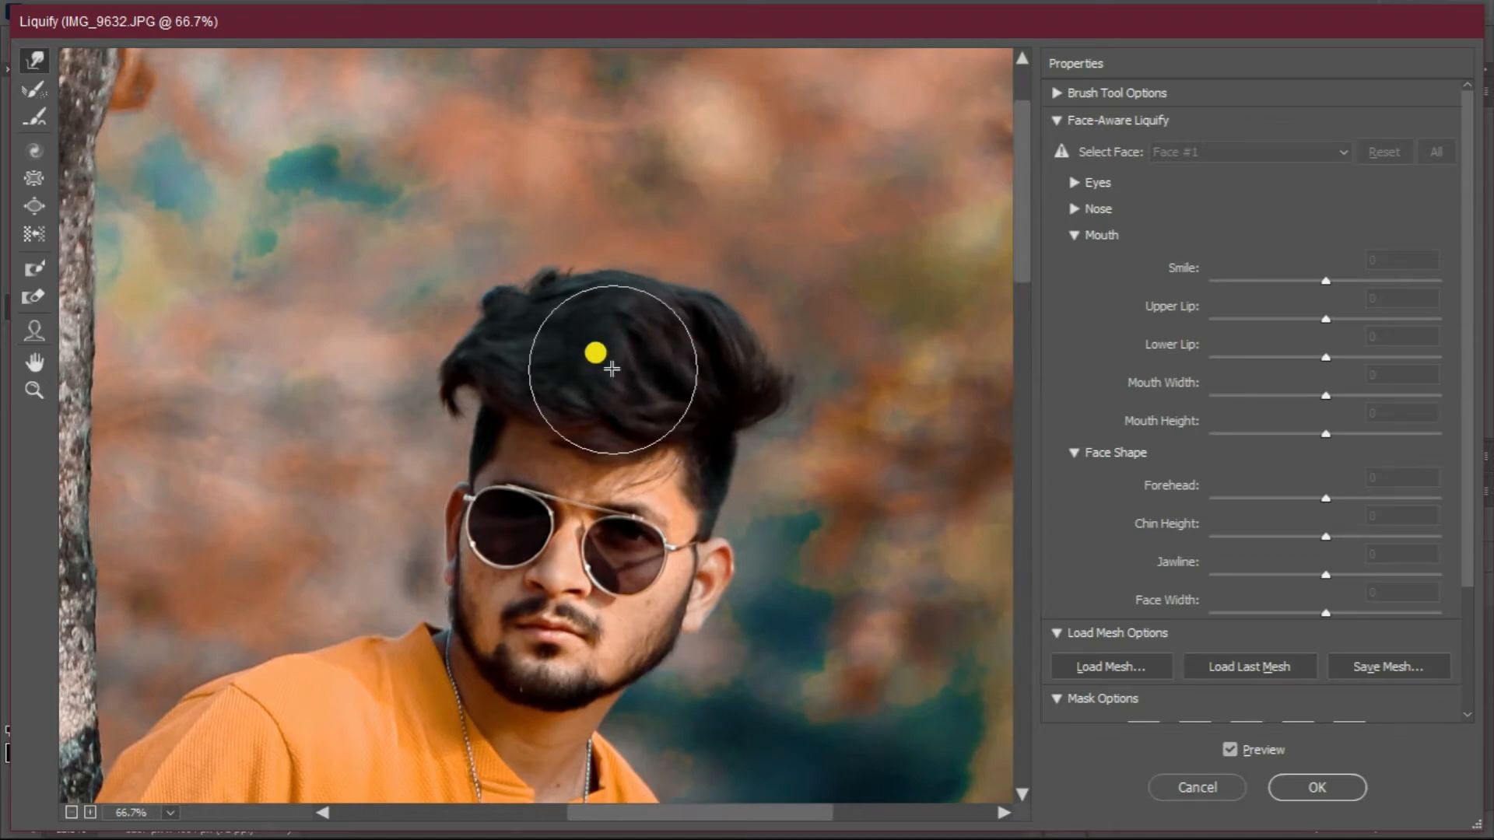
- Reshape the sides and fringe of the man's hair with the Forward Warp tool, undoing the last stroke
mouse_move(501, 350)
left_mouse_down()
mouse_move(504, 333)
mouse_move(469, 379)
left_mouse_up()
left_click_drag(572, 423, 573, 418)
mouse_move(735, 390)
left_mouse_down()
mouse_move(701, 407)
mouse_move(720, 361)
left_mouse_up()
mouse_move(601, 322)
left_mouse_down()
mouse_move(524, 312)
mouse_move(661, 319)
mouse_move(614, 366)
mouse_move(703, 345)
left_mouse_up()
key("ctrl+z")
key("ctrl+minus")
key("ctrl+minus")
key("ctrl+minus")
key("ctrl+minus")
key("ctrl+minus")
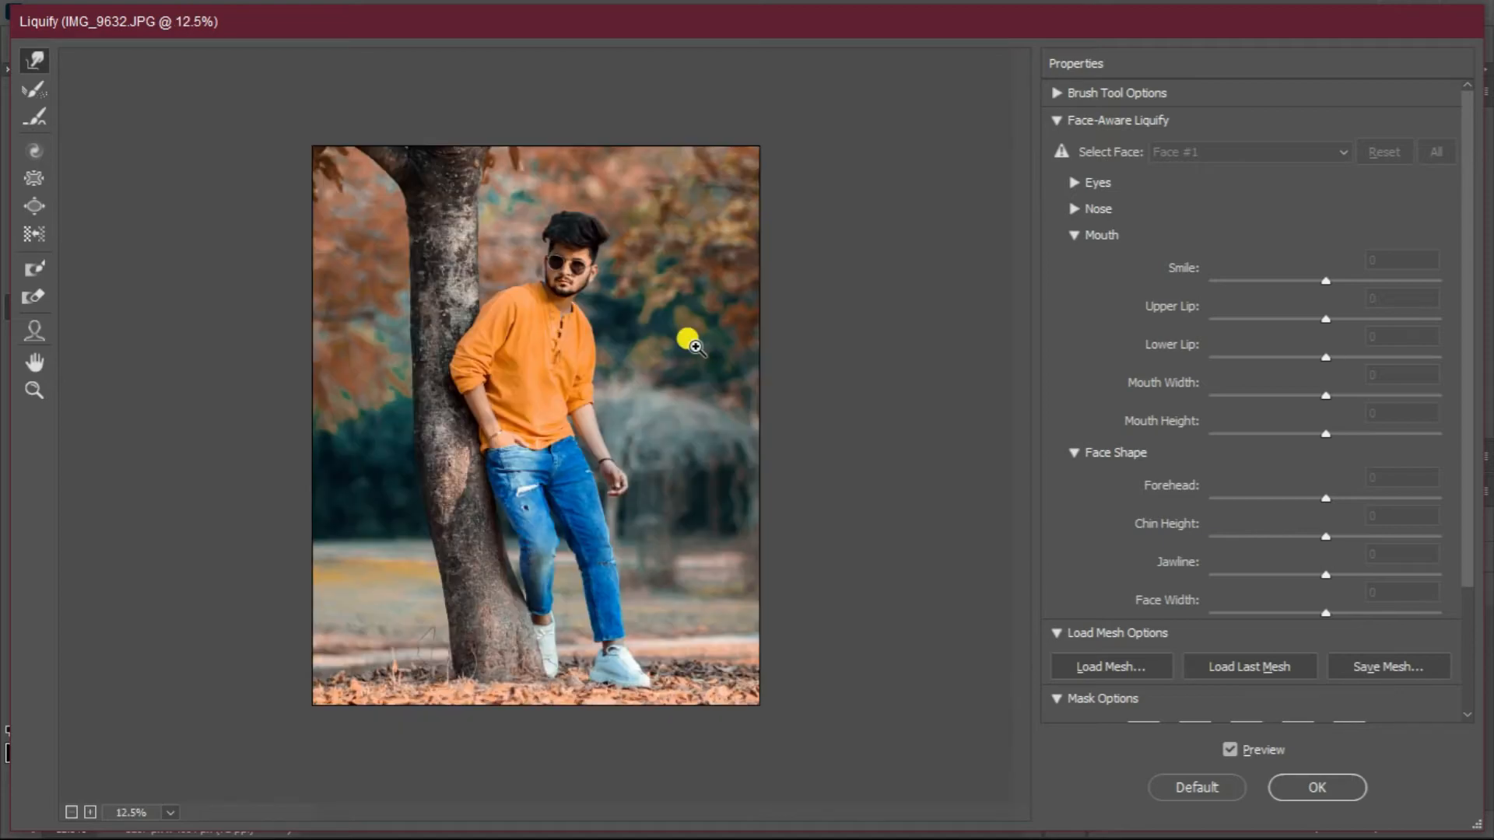
- Refine the top outline of the man's hair with the Forward Warp tool and apply the Liquify filter
key("ctrl+plus")
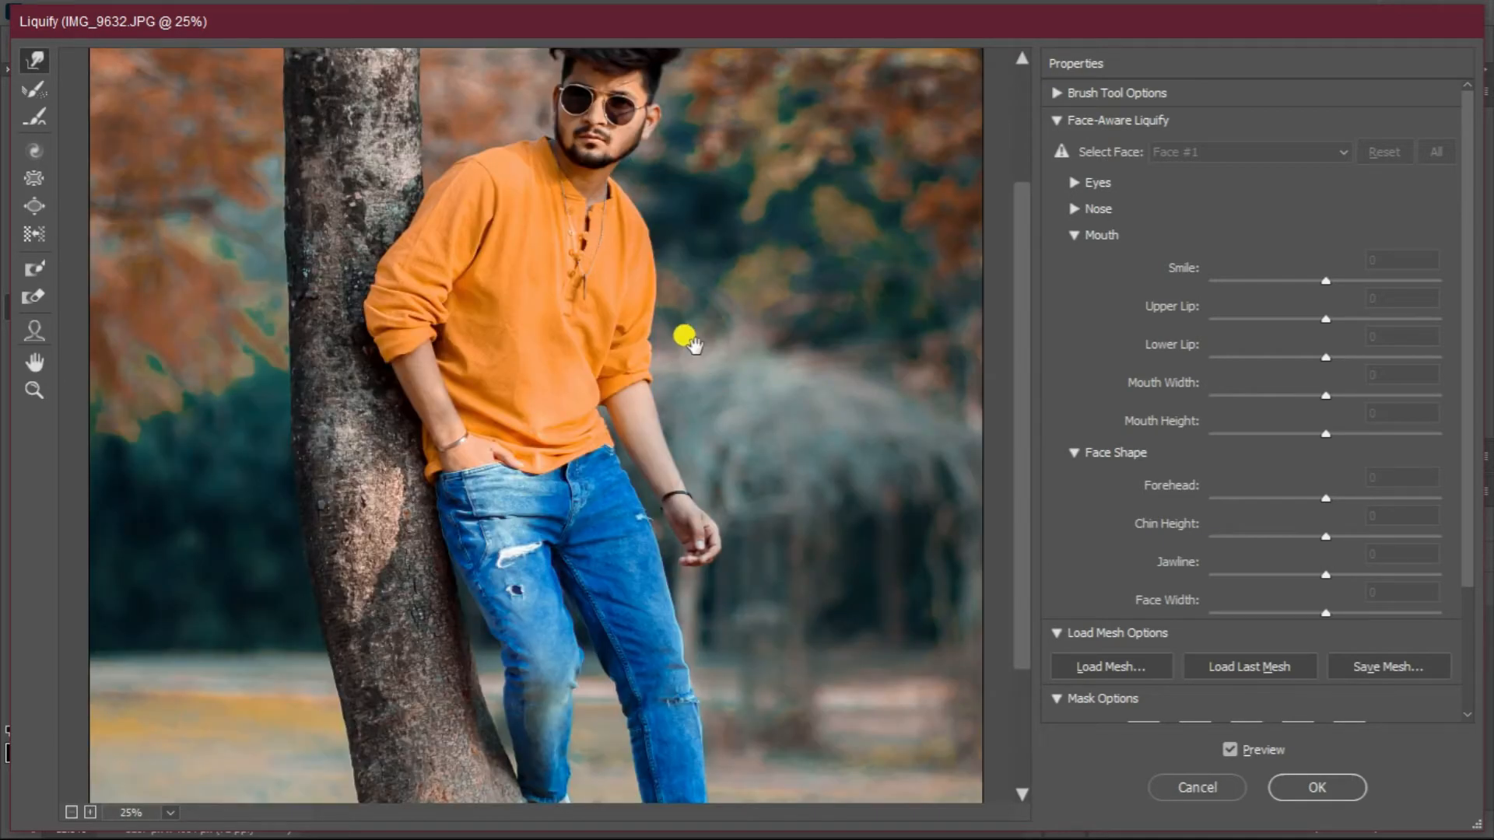
scroll(590, 226, "up", 3)
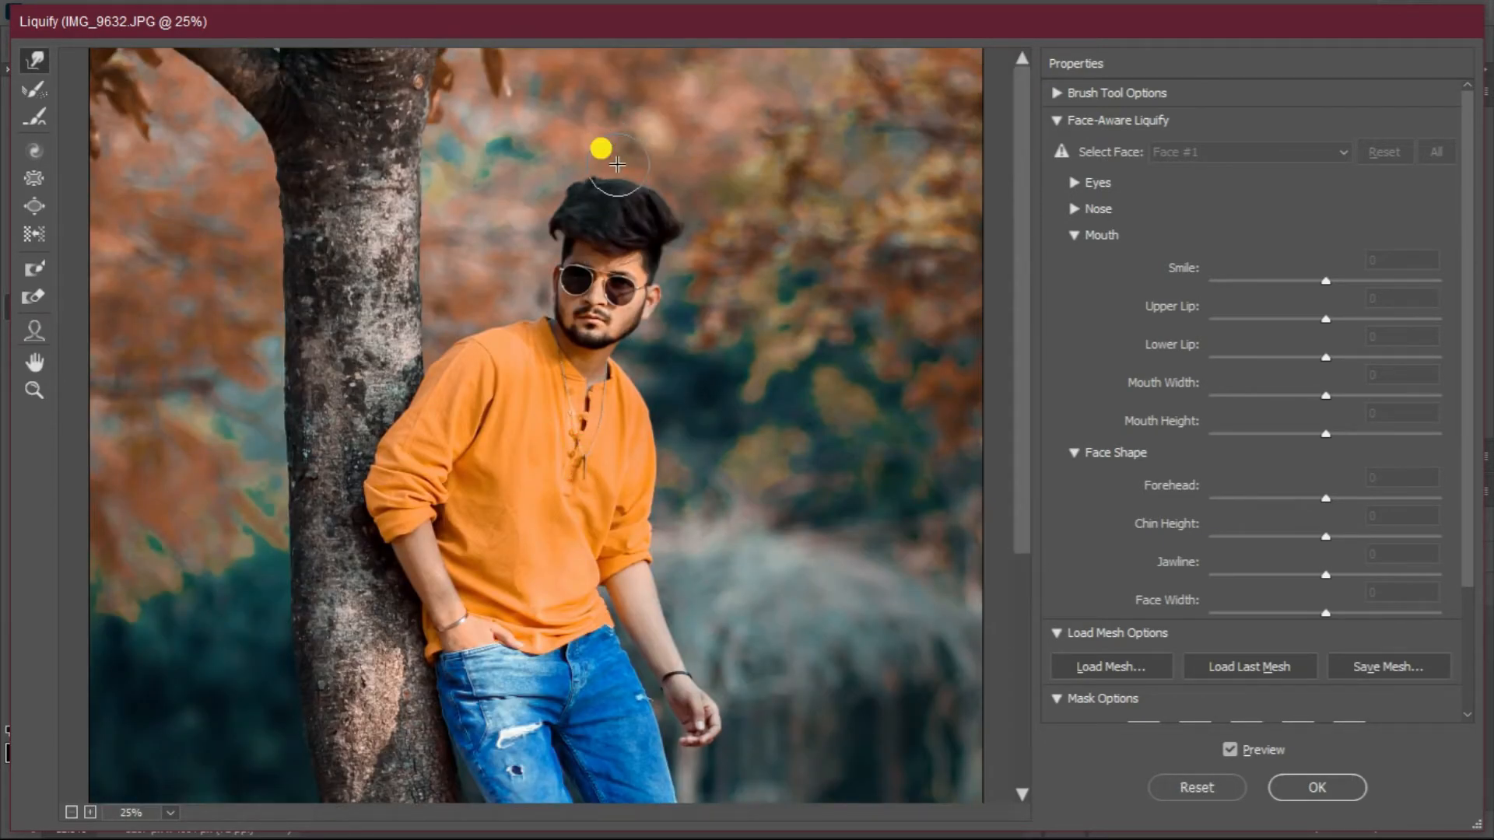
mouse_move(611, 189)
left_mouse_down()
mouse_move(665, 185)
mouse_move(603, 163)
mouse_move(620, 190)
mouse_move(670, 173)
mouse_move(686, 219)
left_mouse_up()
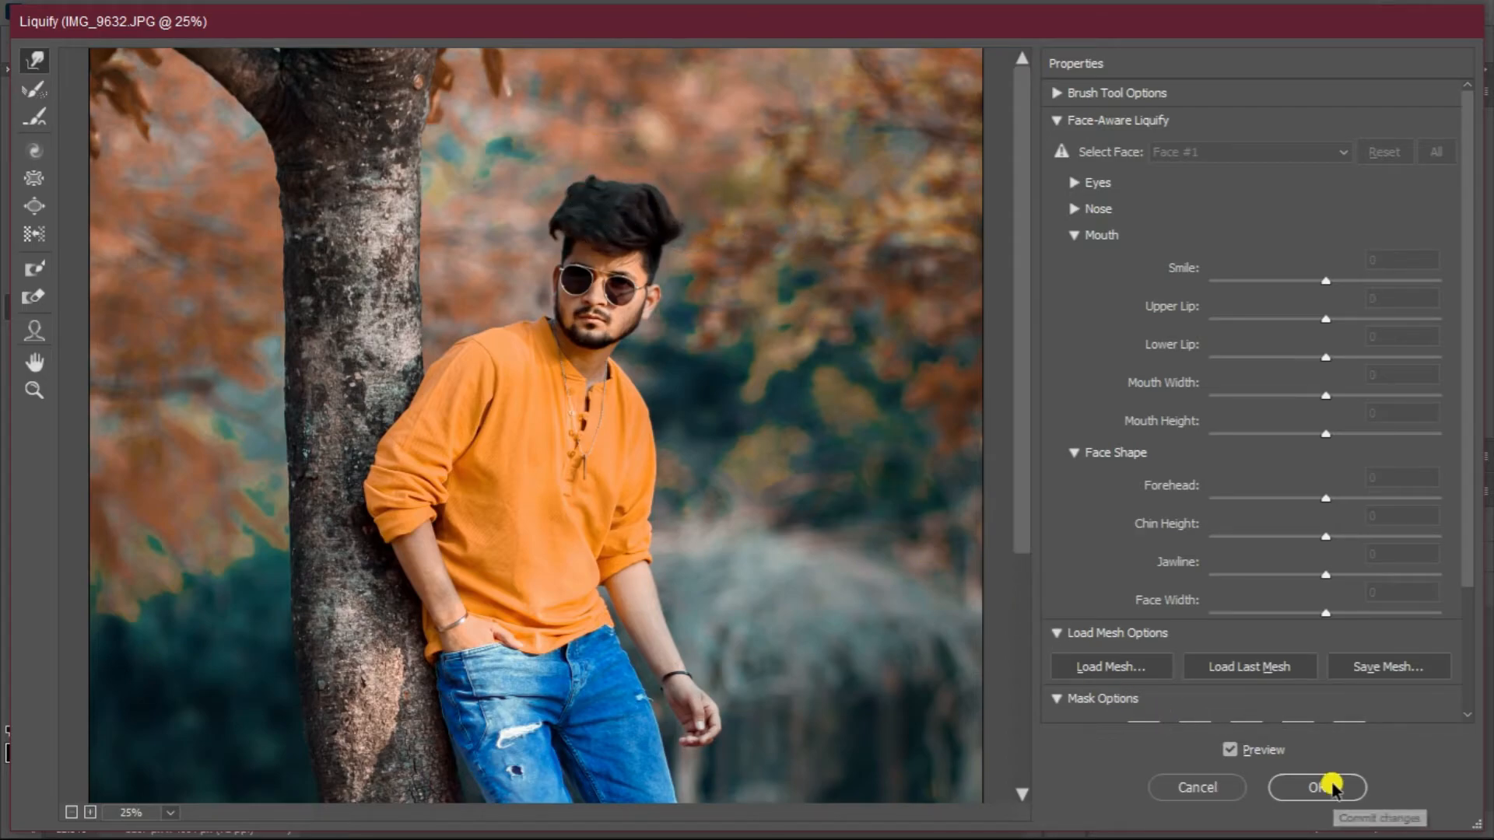
left_click(1307, 782)
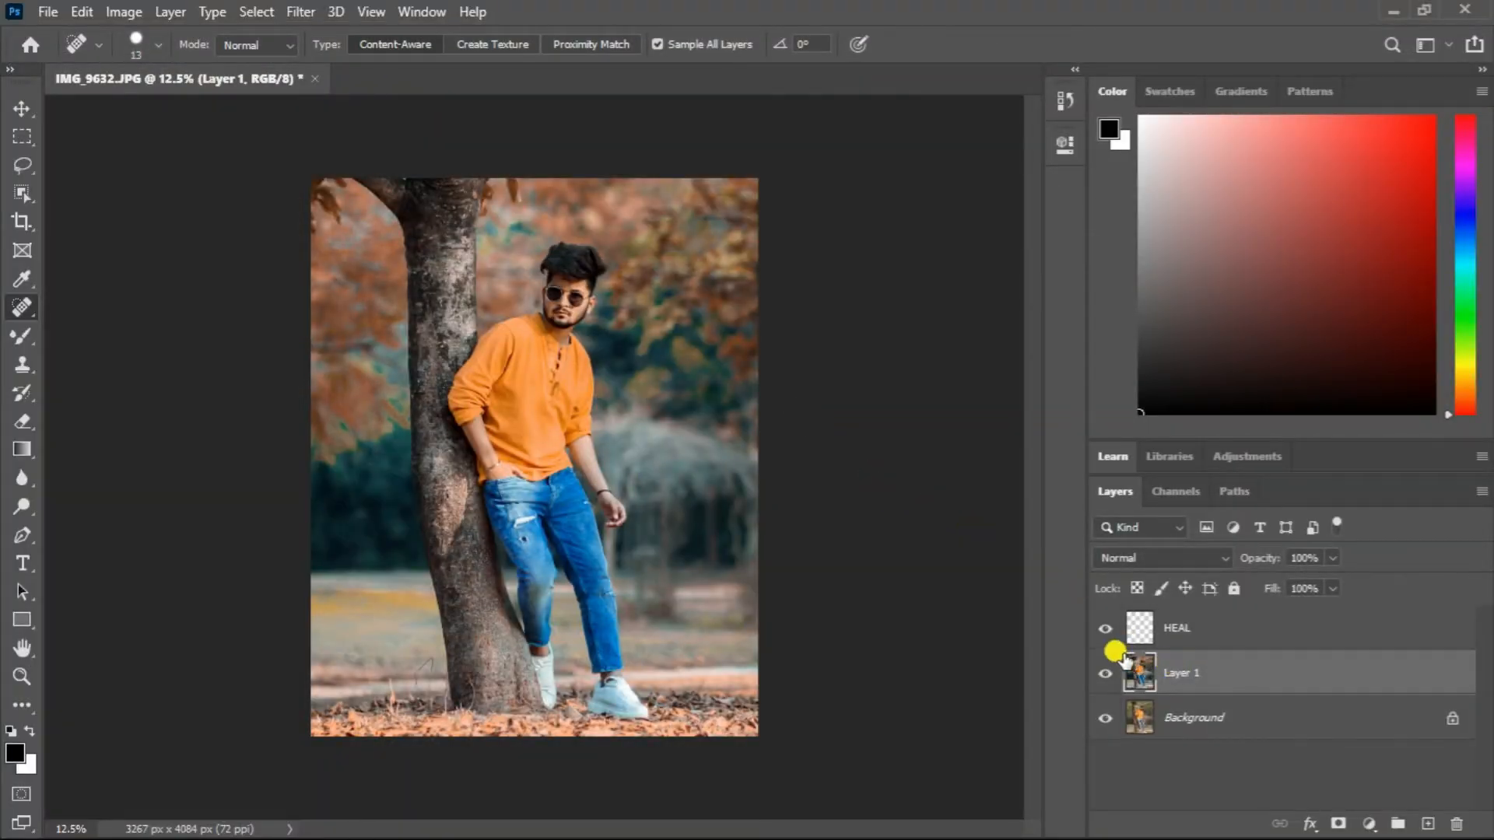
- Toggle the visibility of Layer 1 to compare the photo before and after the edits
left_click(1105, 673)
left_click(1105, 673)
left_click(1105, 673)
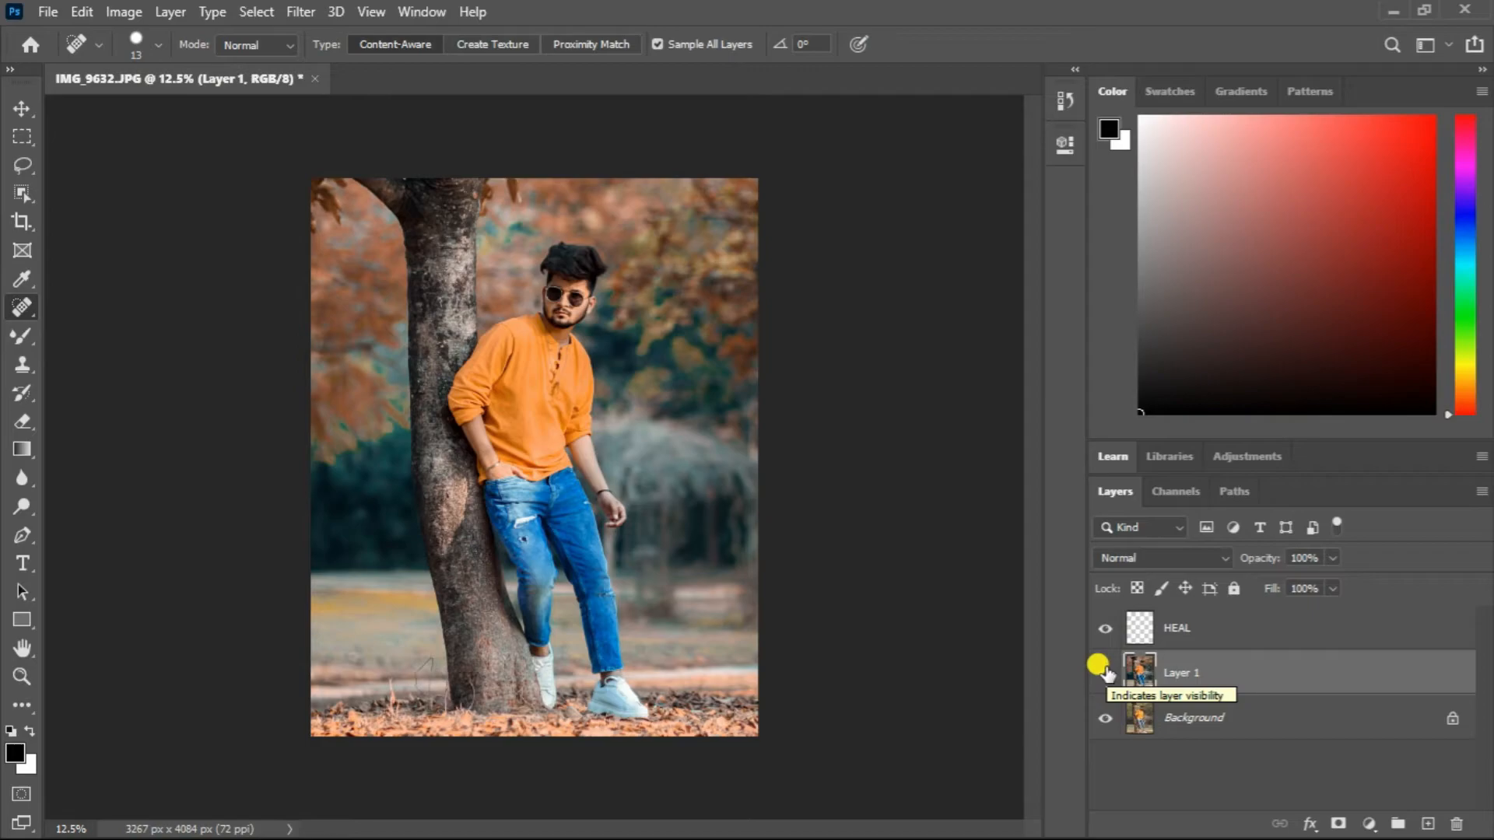
- Add a new empty layer above HEAL, name it SMOOTH and choose the Mixer Brush tool
left_click(1179, 636)
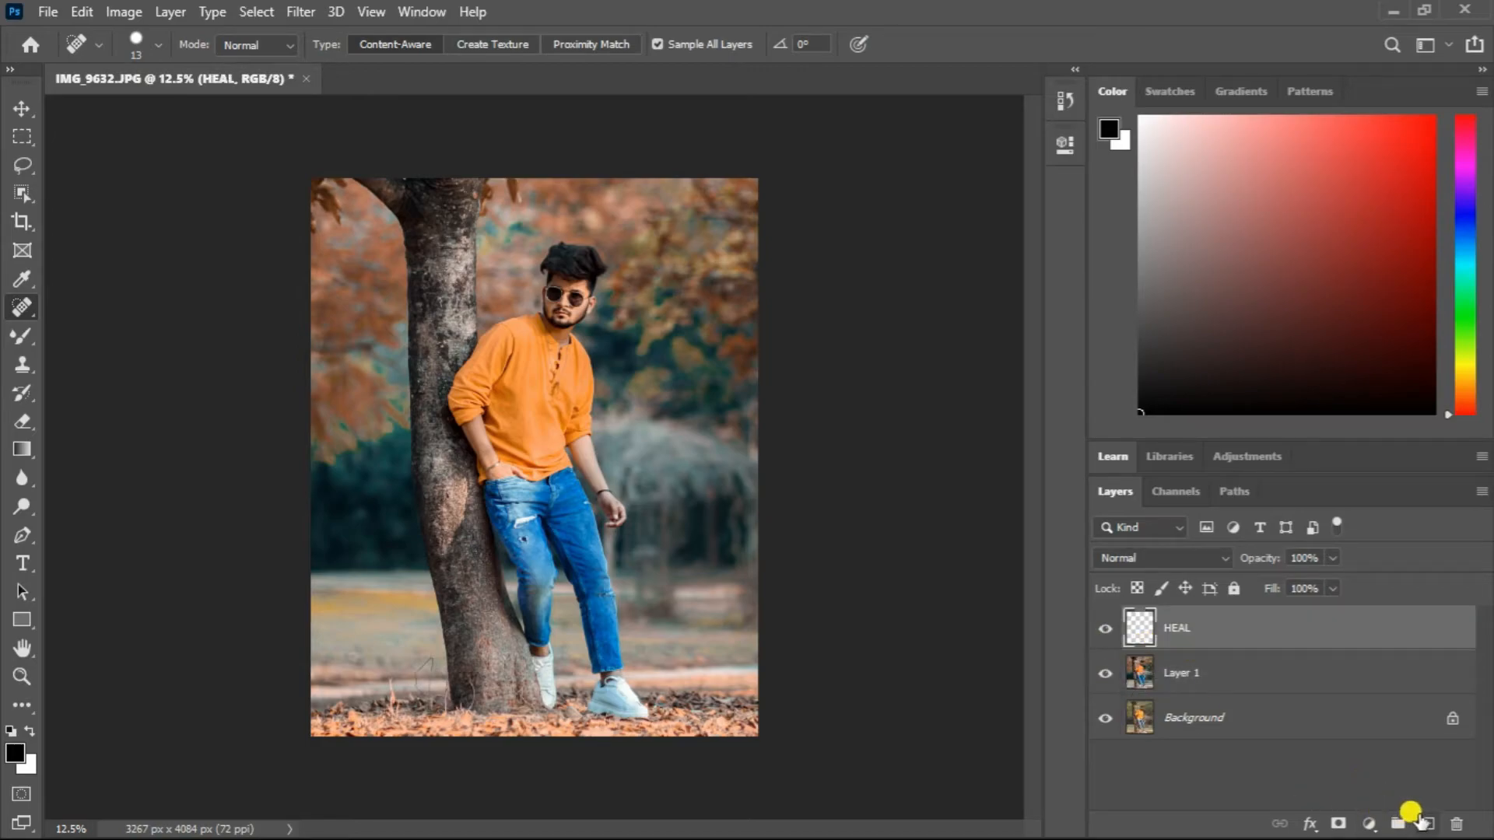
left_click(1424, 822)
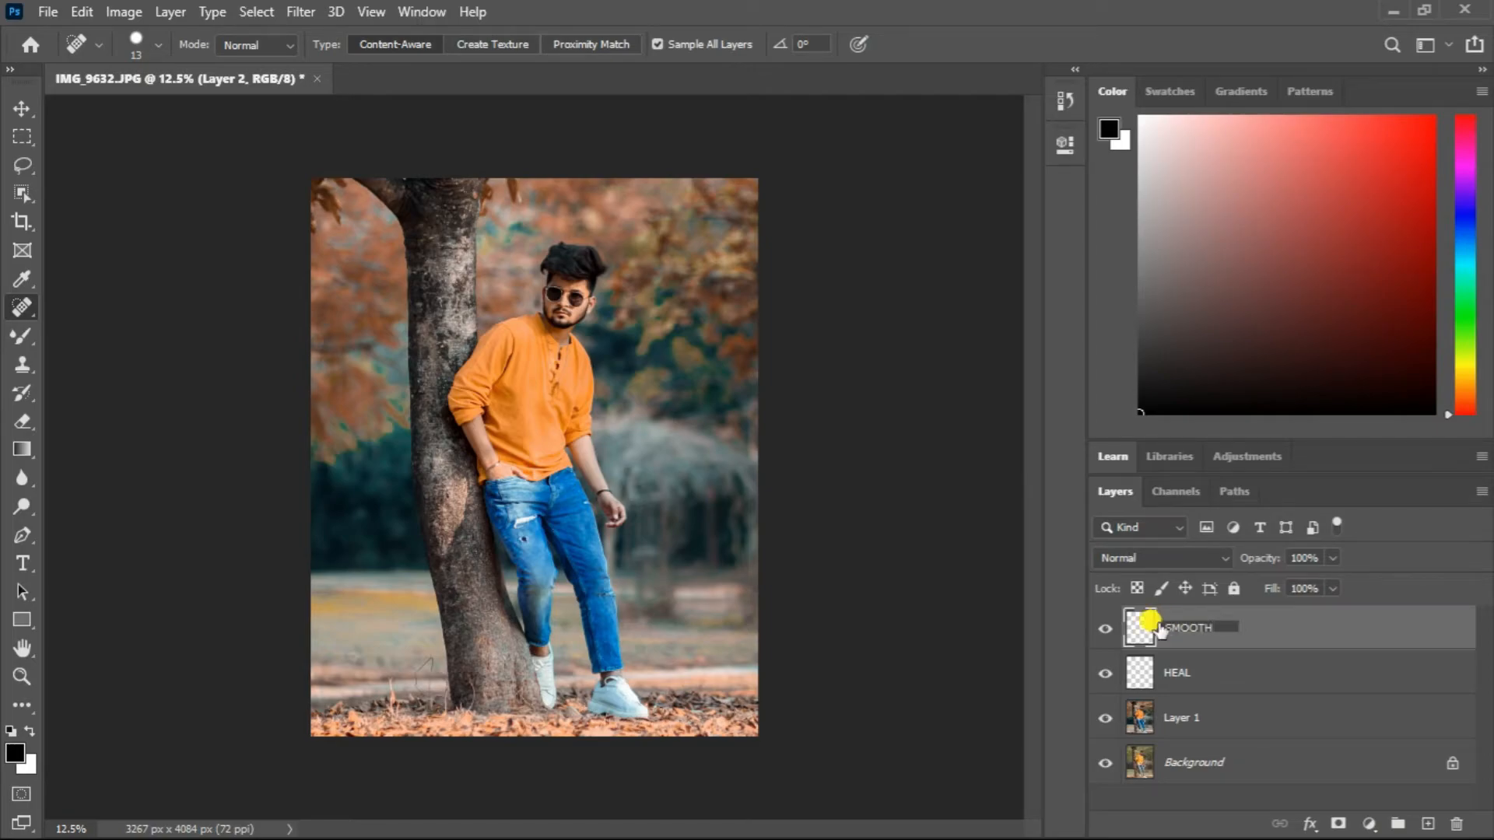
left_click(19, 322)
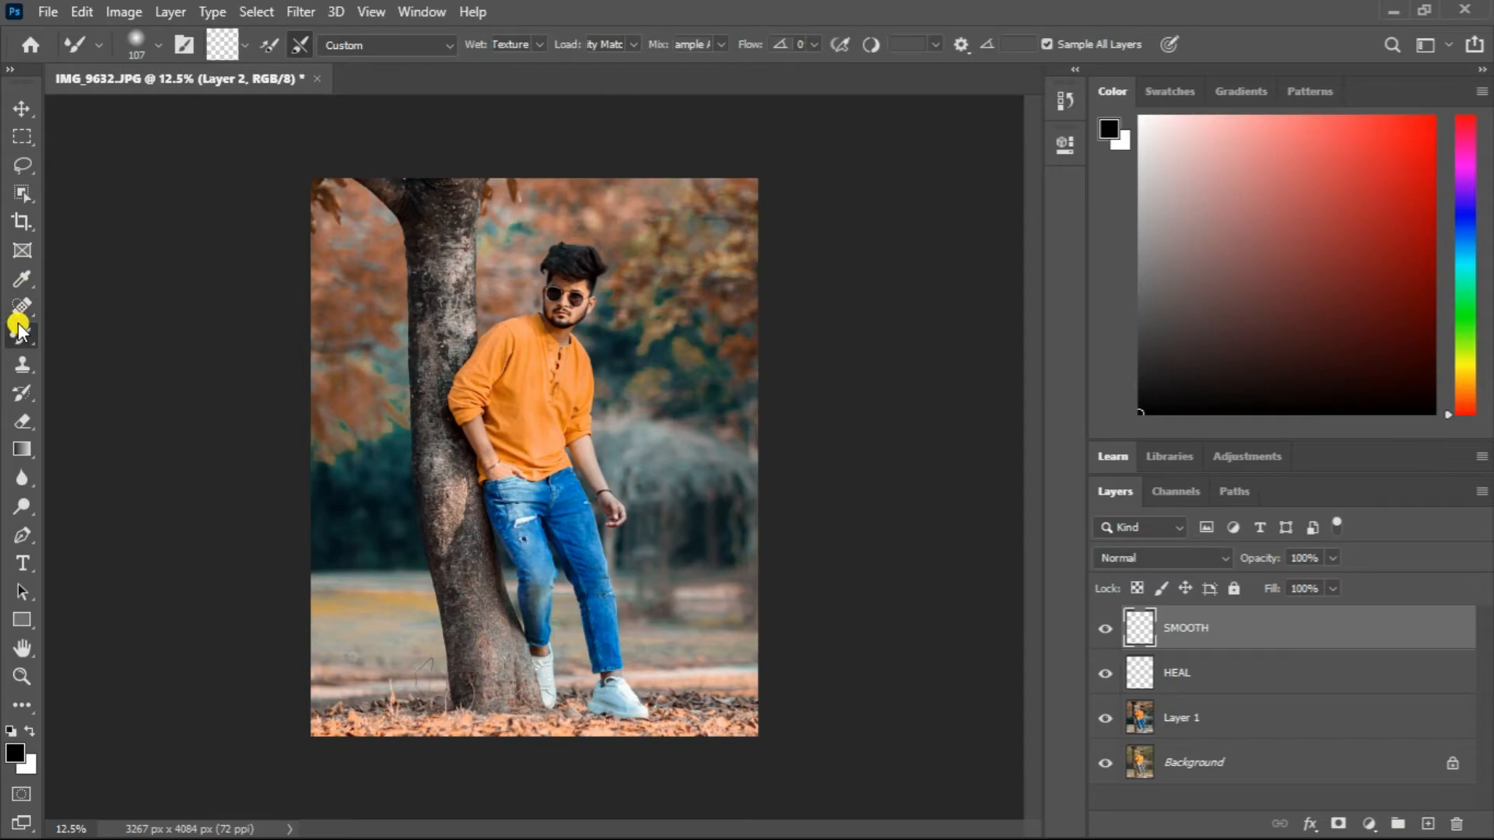
left_click(148, 392)
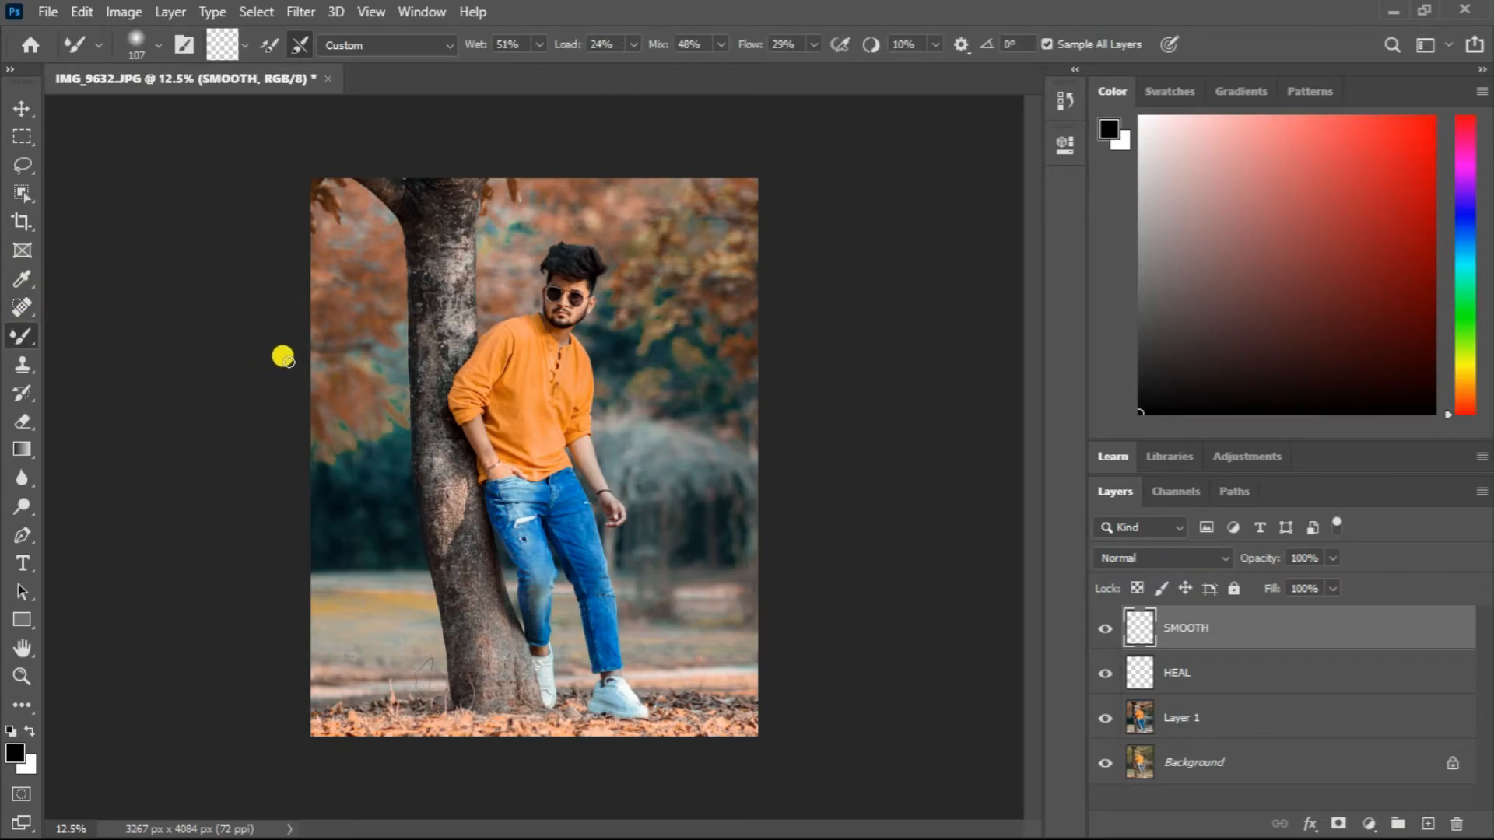
- Smooth the skin of the man's tree-side cheek and around the edge of the sunglasses with the Mixer Brush on the SMOOTH layer
key("ctrl+plus")
key("ctrl+plus")
key("ctrl+plus")
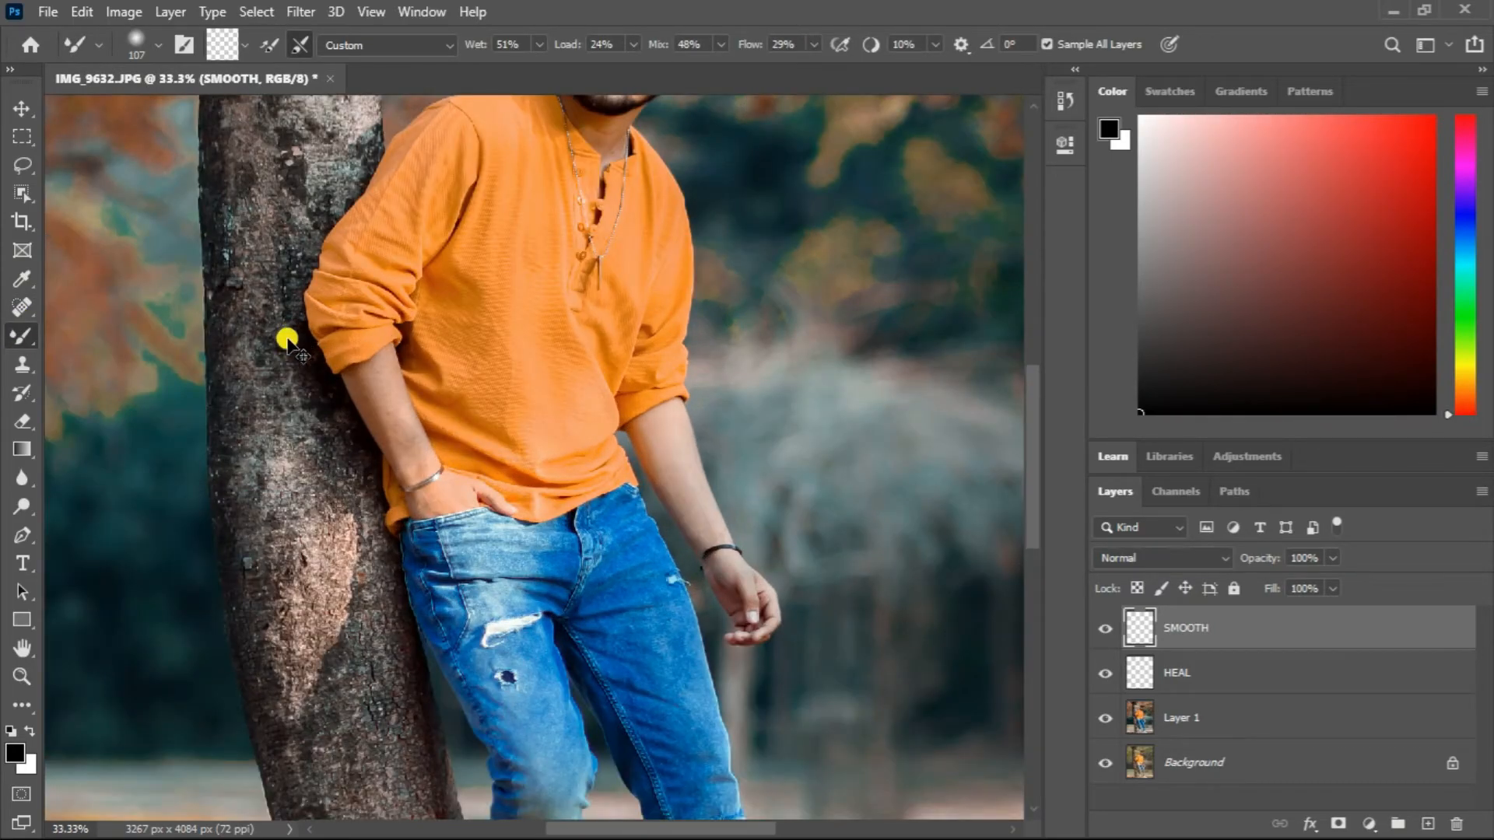
left_click_drag(524, 285, 501, 456)
key("ctrl+plus")
key("ctrl+plus")
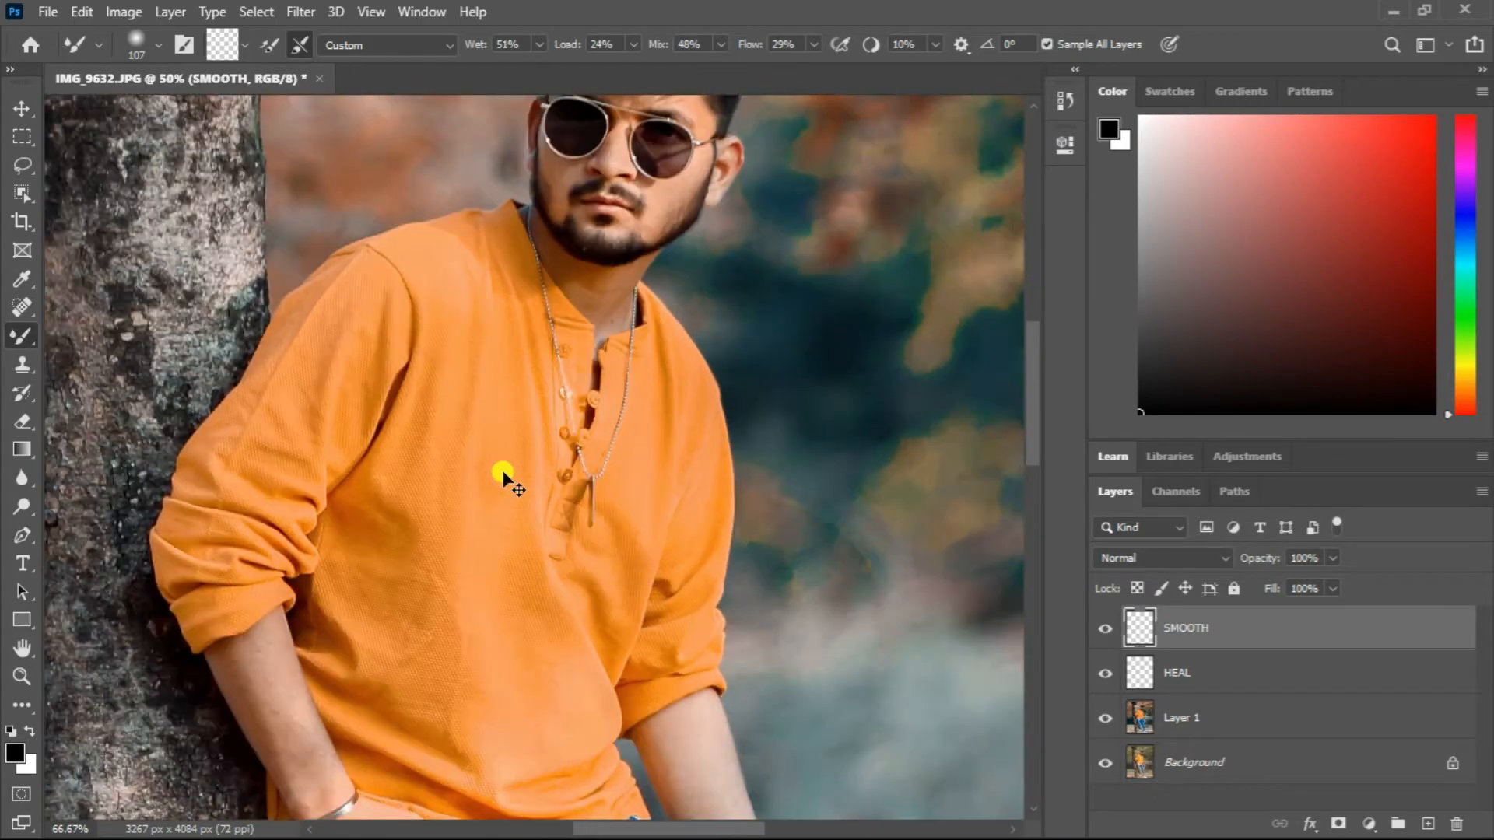
left_click_drag(517, 390, 450, 657)
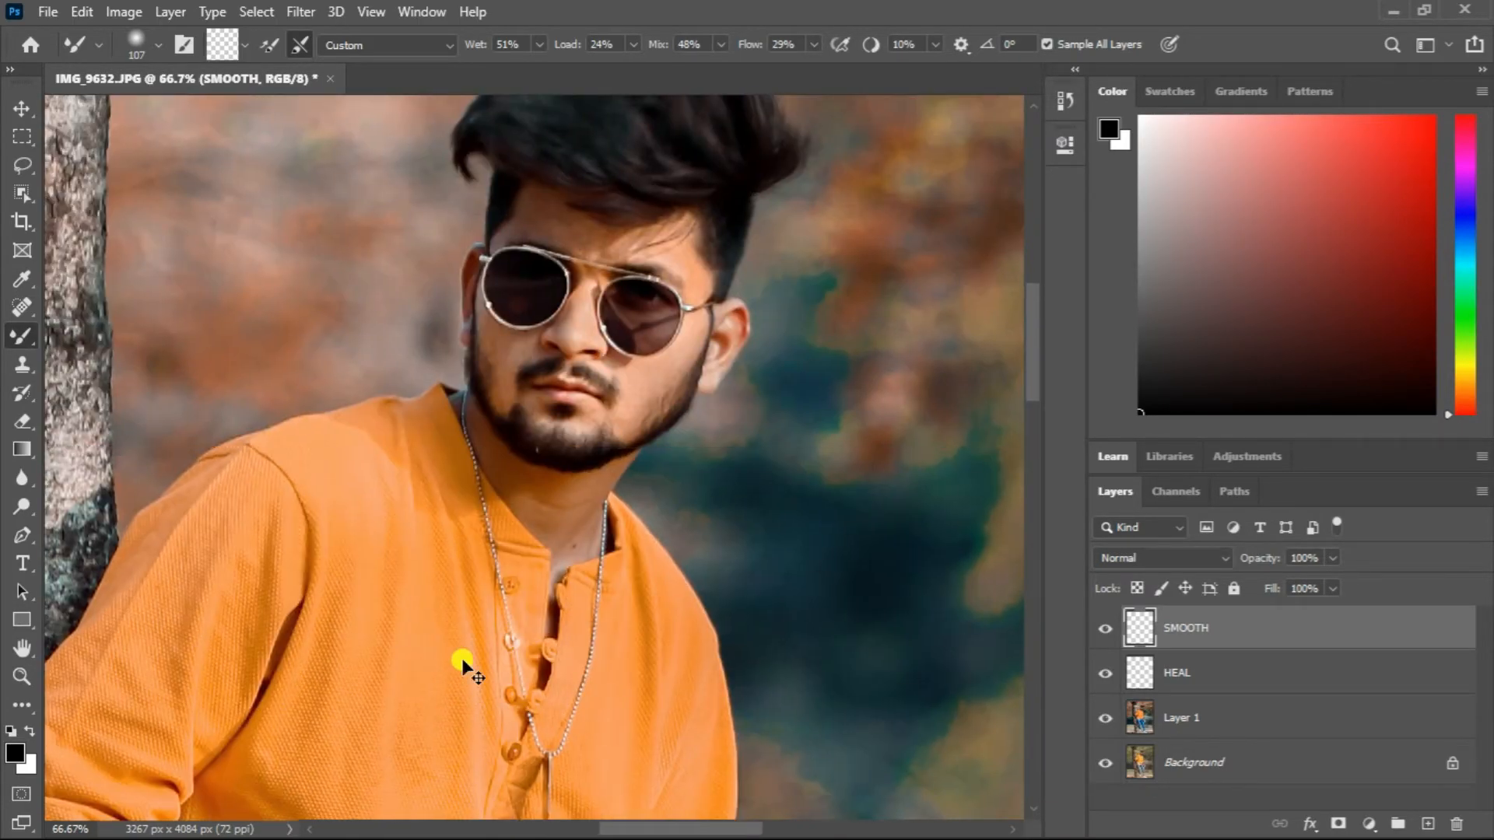
key("ctrl+plus")
key("ctrl+plus")
mouse_move(514, 262)
left_mouse_down()
mouse_move(513, 539)
mouse_move(461, 668)
left_mouse_up()
mouse_move(404, 510)
left_mouse_down()
mouse_move(433, 404)
mouse_move(506, 480)
mouse_move(457, 487)
left_mouse_up()
mouse_move(438, 557)
left_mouse_down()
mouse_move(473, 428)
mouse_move(453, 427)
left_mouse_up()
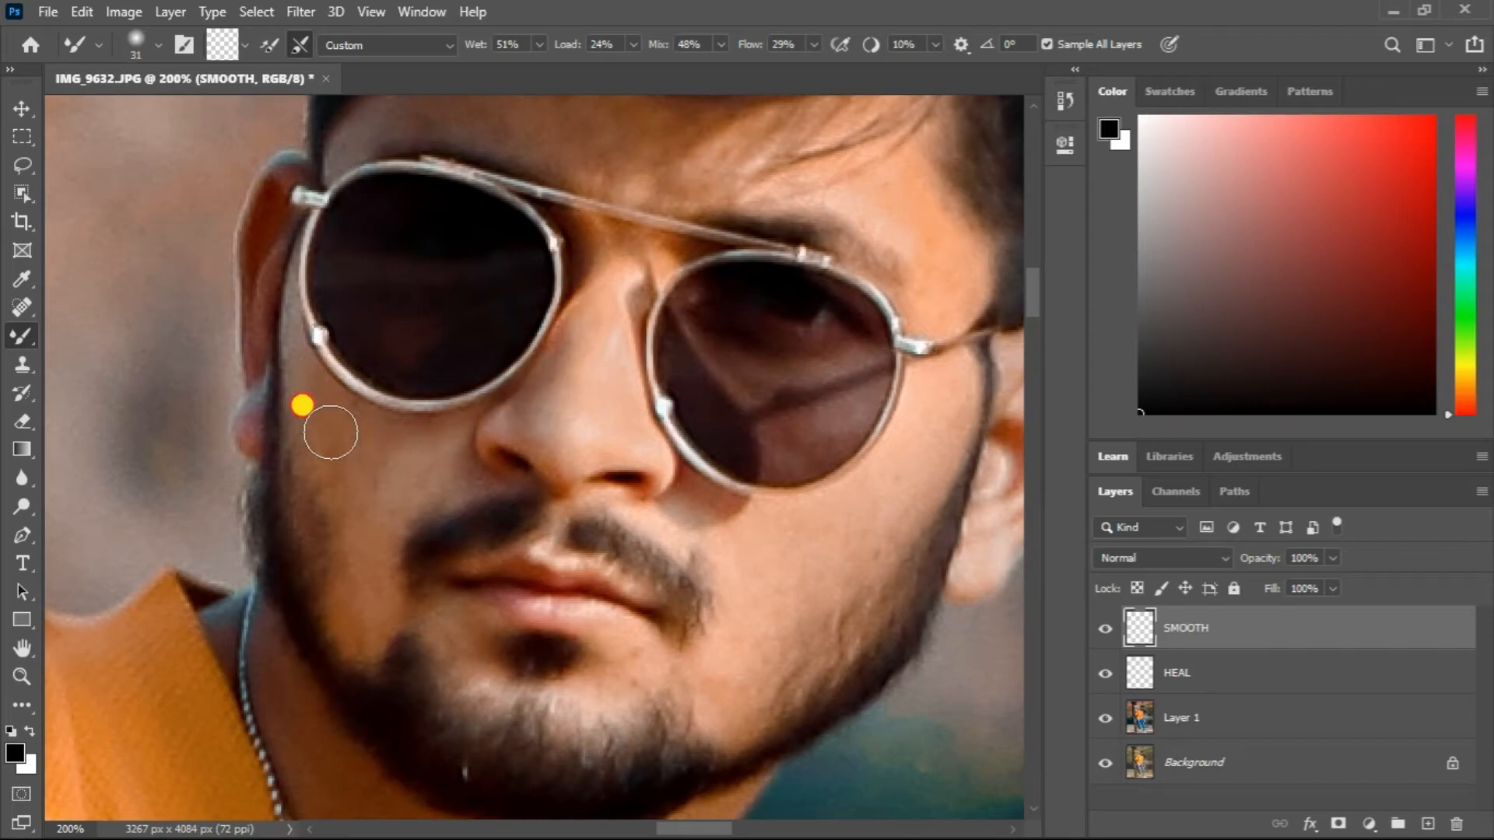
mouse_move(285, 338)
left_mouse_down()
mouse_move(272, 333)
mouse_move(284, 292)
left_mouse_up()
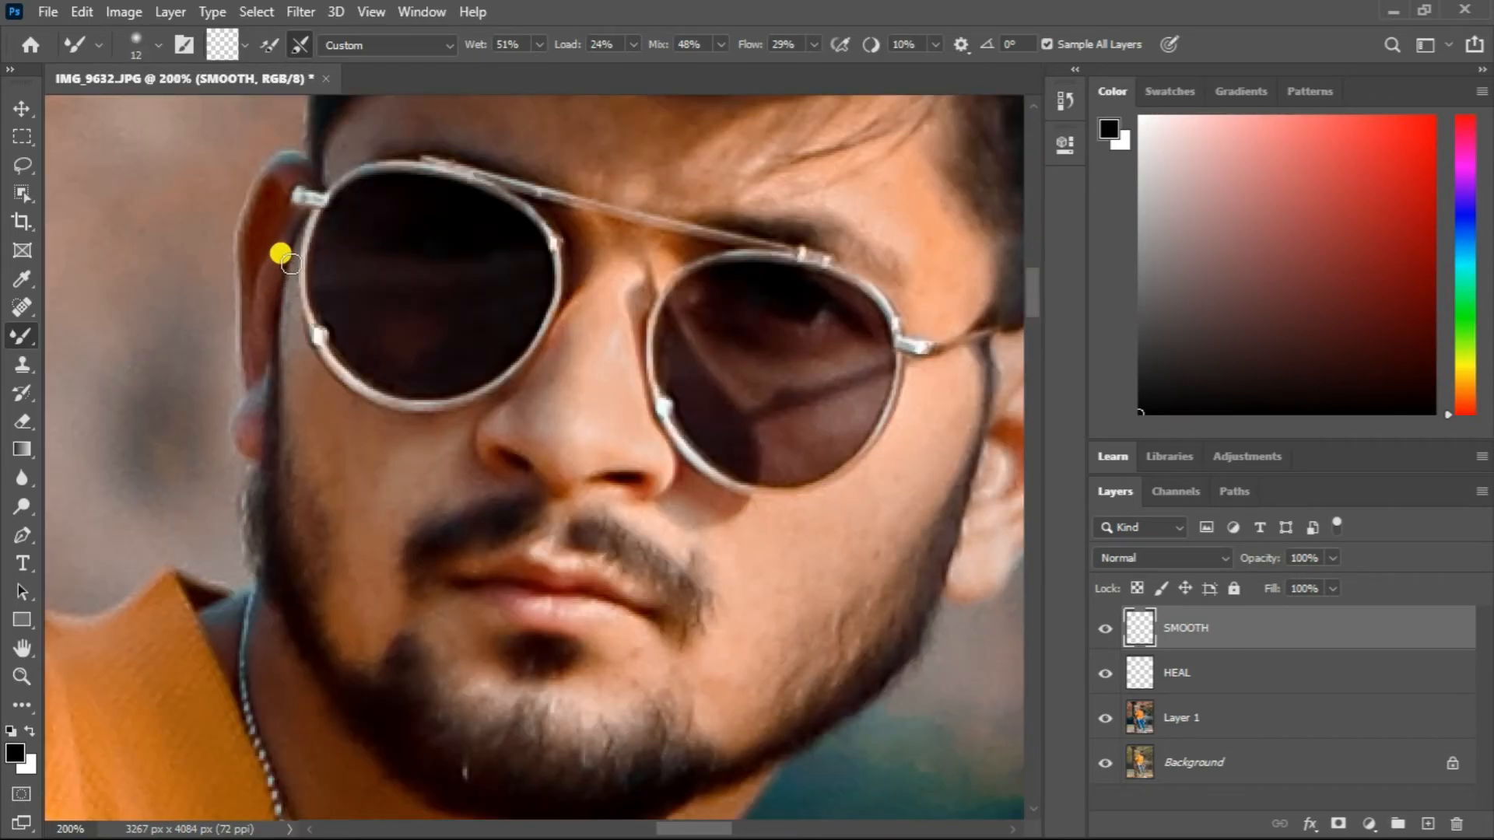
left_click_drag(319, 396, 327, 395)
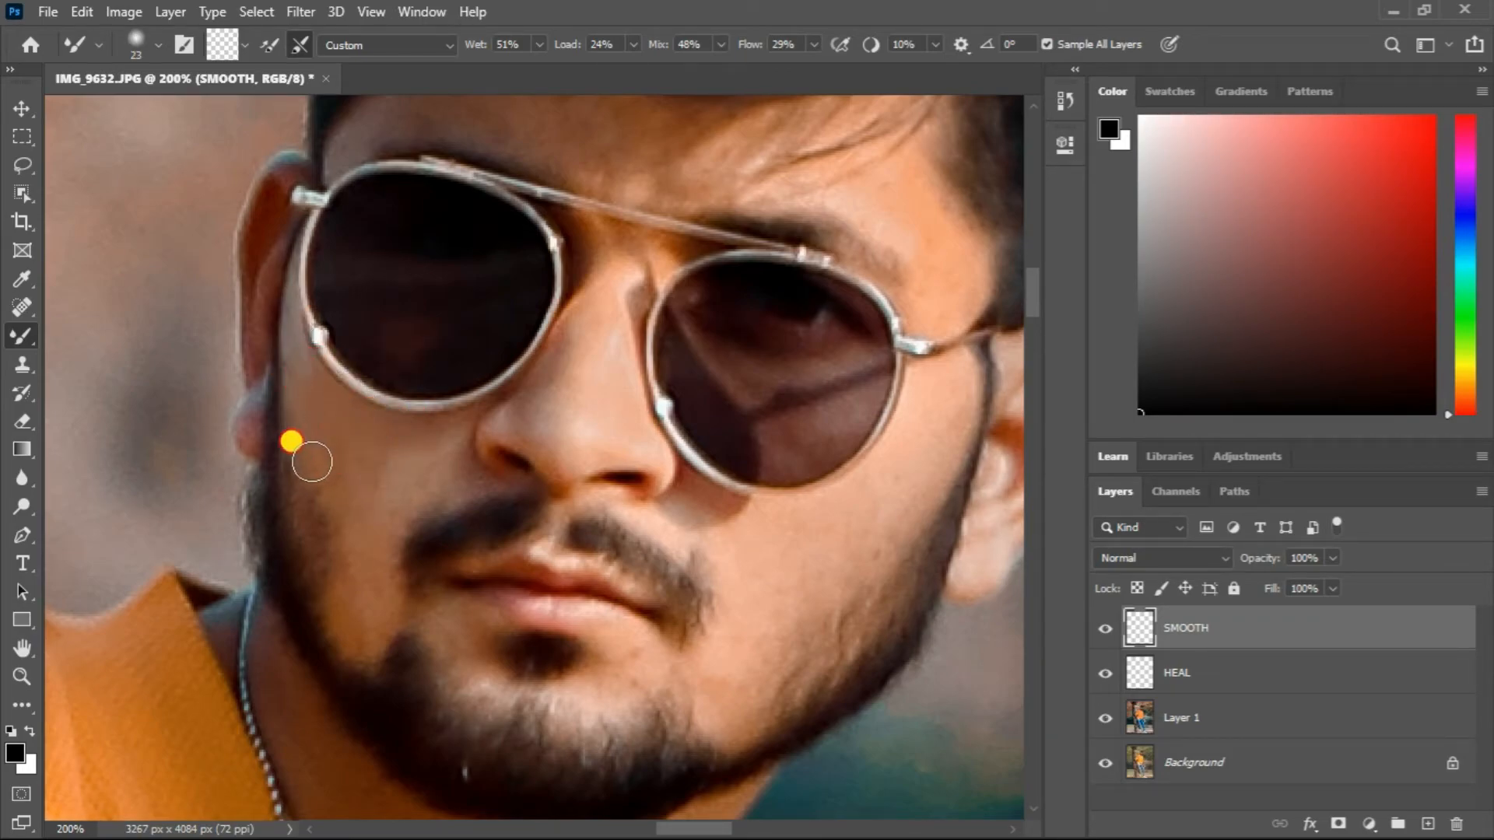
mouse_move(424, 423)
left_mouse_down()
mouse_move(390, 482)
mouse_move(451, 461)
left_mouse_up()
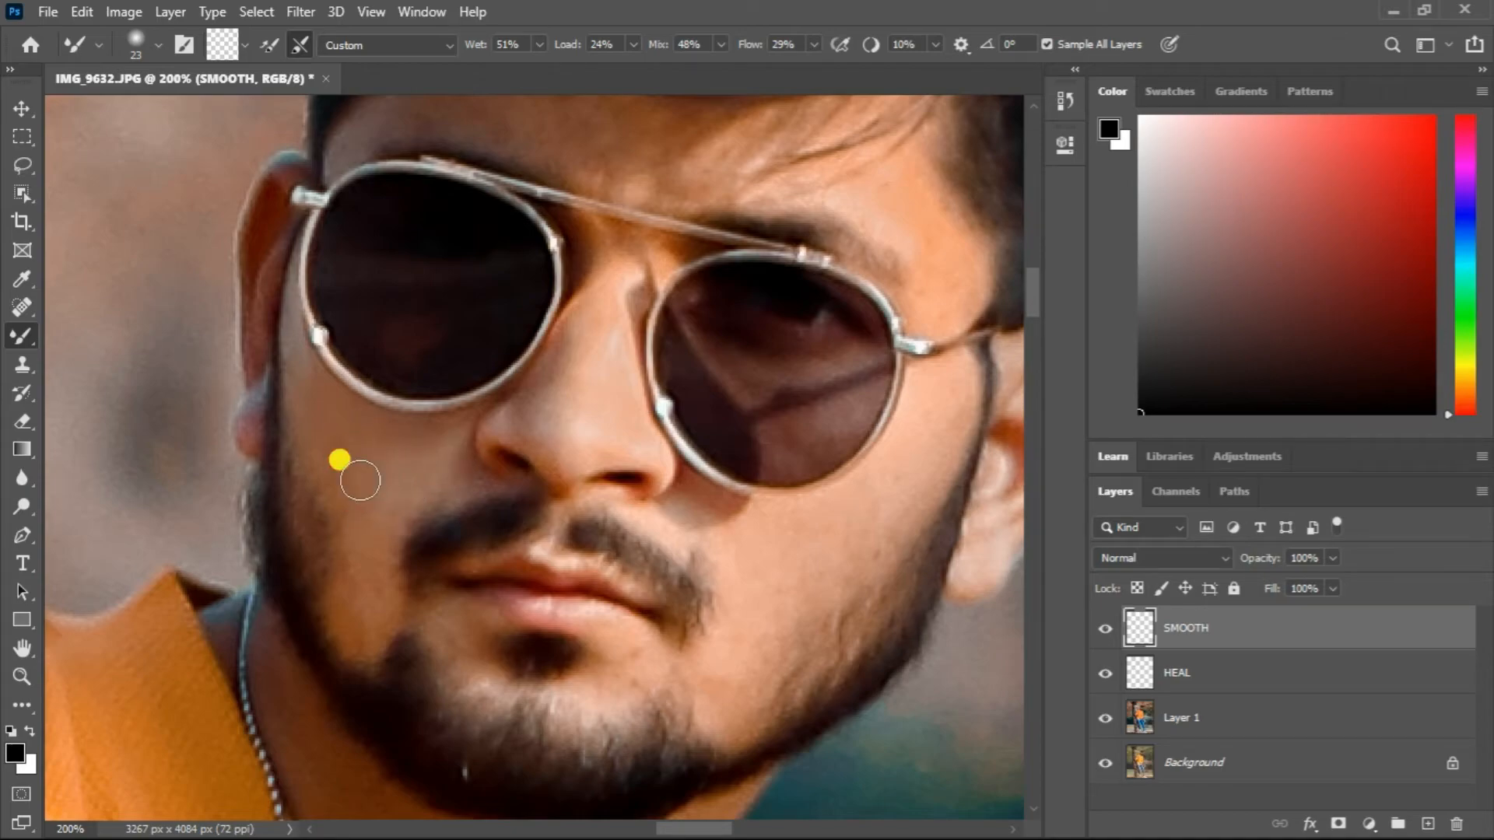
left_click_drag(373, 612, 443, 462)
- Smooth the skin on the man's nose and the cheek away from the tree with the Mixer Brush
mouse_move(623, 688)
left_mouse_down()
mouse_move(533, 583)
mouse_move(391, 555)
mouse_move(494, 594)
mouse_move(331, 515)
left_mouse_up()
left_click_drag(638, 526, 643, 526)
mouse_move(643, 446)
left_mouse_down()
mouse_move(687, 418)
mouse_move(765, 430)
mouse_move(751, 463)
mouse_move(819, 370)
mouse_move(808, 400)
mouse_move(802, 350)
mouse_move(681, 422)
mouse_move(663, 541)
mouse_move(646, 520)
mouse_move(639, 582)
mouse_move(537, 575)
left_mouse_up()
left_click_drag(535, 340, 518, 338)
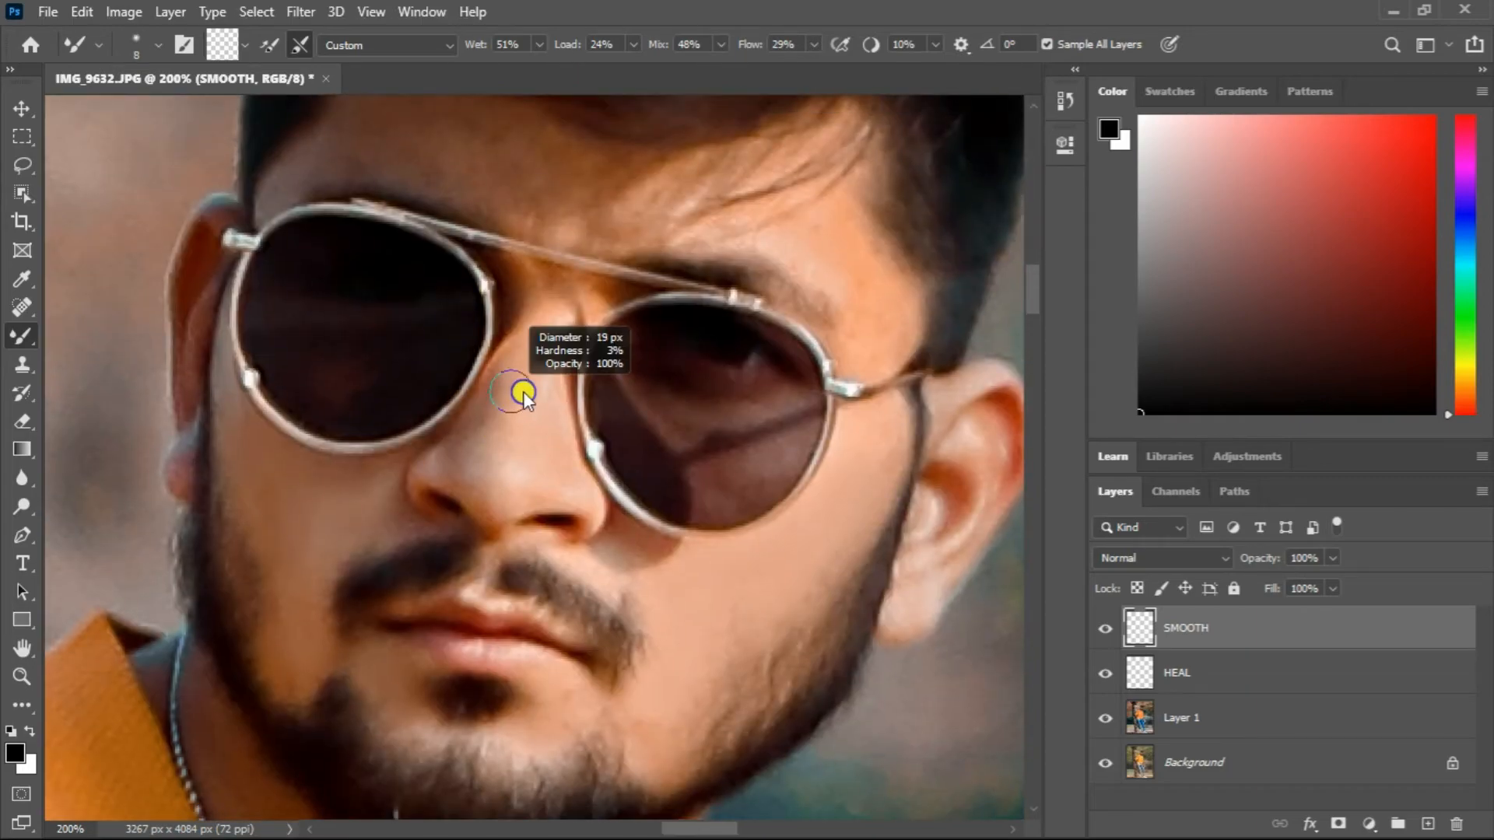
mouse_move(523, 396)
left_mouse_down()
mouse_move(470, 427)
mouse_move(501, 340)
mouse_move(436, 424)
mouse_move(487, 470)
mouse_move(530, 384)
mouse_move(494, 490)
mouse_move(634, 552)
left_mouse_up()
mouse_move(789, 520)
left_mouse_down()
mouse_move(786, 550)
mouse_move(850, 399)
mouse_move(840, 497)
mouse_move(645, 596)
left_mouse_up()
- Smooth the forehead and the temple above the sunglasses with the Mixer Brush, adjusting the brush size as needed
left_click_drag(760, 459, 729, 618)
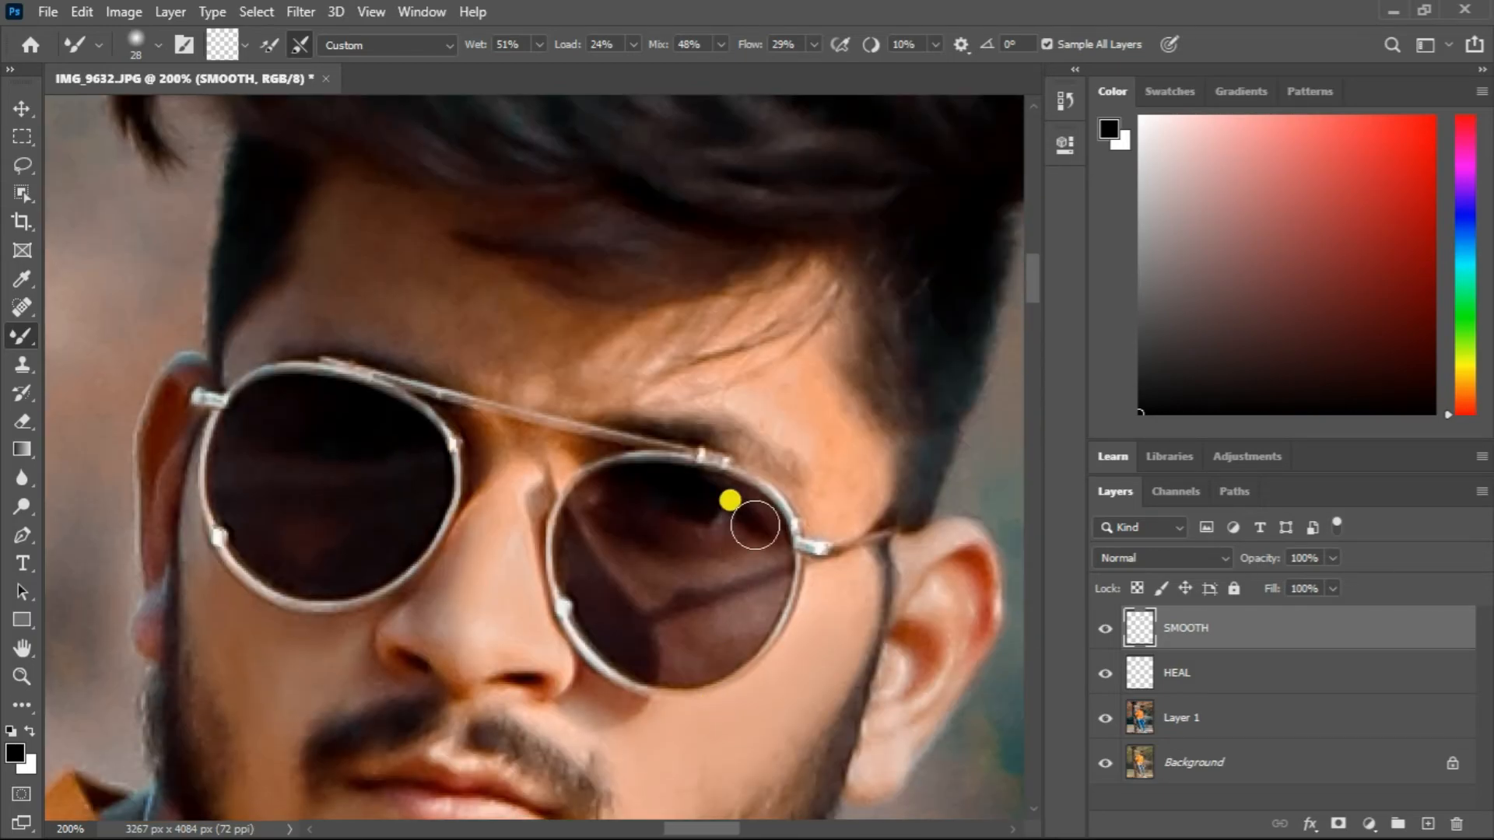
mouse_move(803, 383)
left_mouse_down()
mouse_move(834, 418)
mouse_move(840, 489)
left_mouse_up()
key("bracketright")
key("bracketright")
key("bracketright")
mouse_move(384, 282)
left_mouse_down()
mouse_move(356, 270)
mouse_move(366, 230)
mouse_move(348, 223)
mouse_move(288, 320)
mouse_move(339, 293)
mouse_move(393, 330)
mouse_move(493, 311)
mouse_move(427, 277)
mouse_move(535, 366)
mouse_move(597, 387)
left_mouse_up()
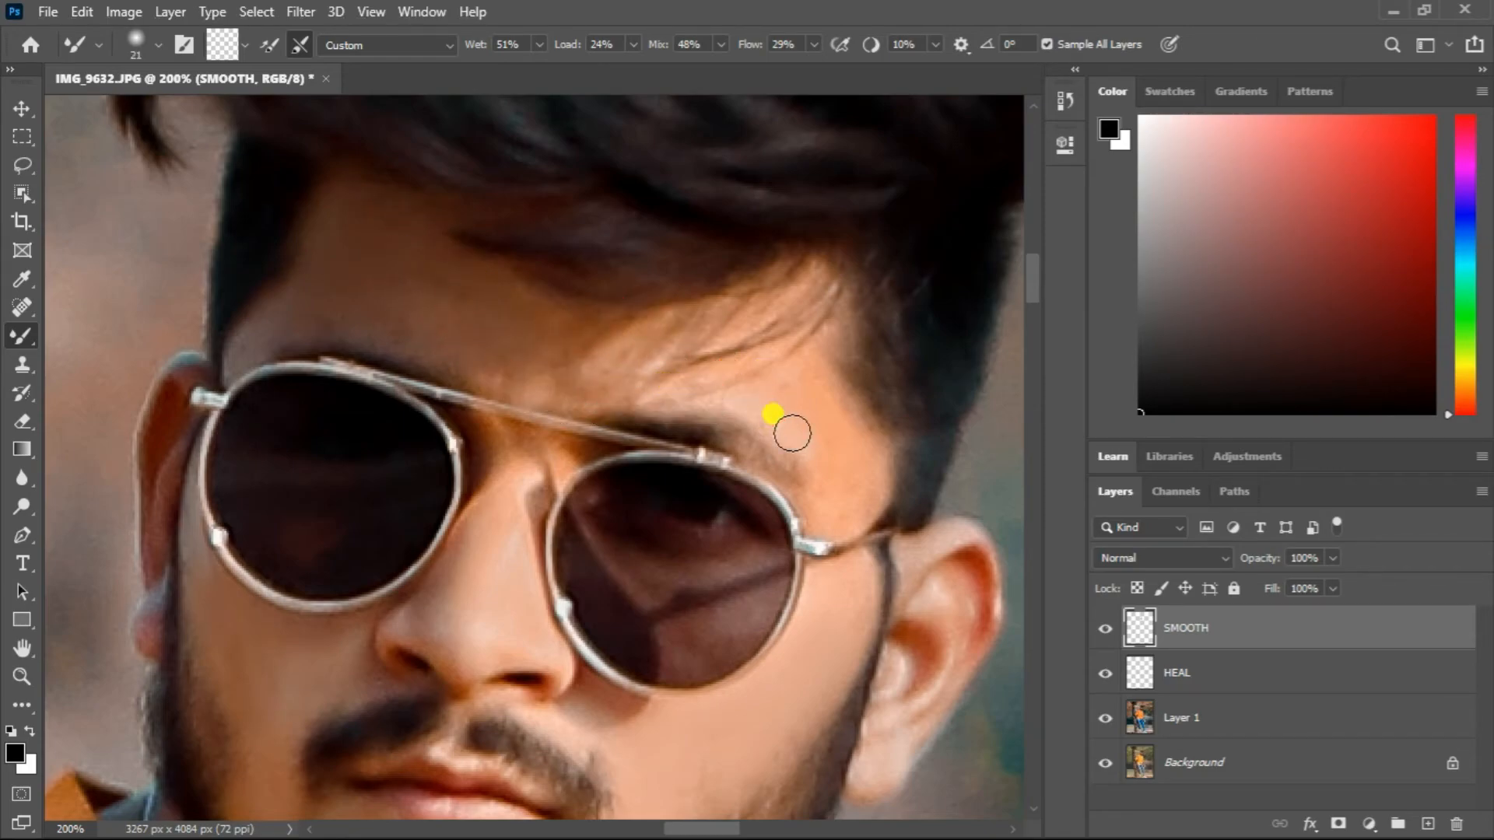
left_click_drag(795, 372, 803, 435)
- Toggle the visibility of the SMOOTH layer to compare the face with and without the smoothing
key("ctrl+minus")
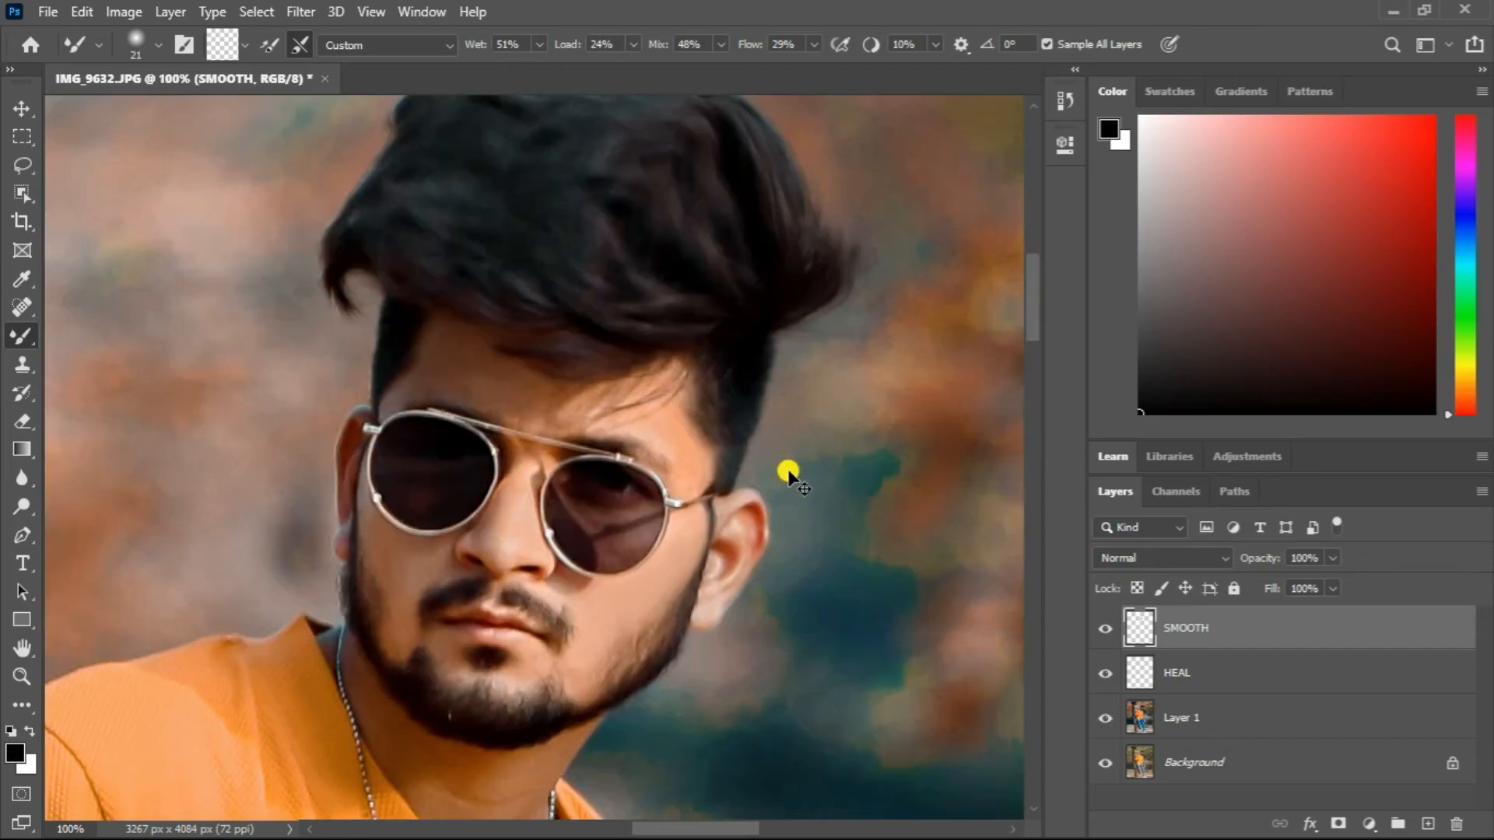
left_click(1107, 624)
left_click(1107, 625)
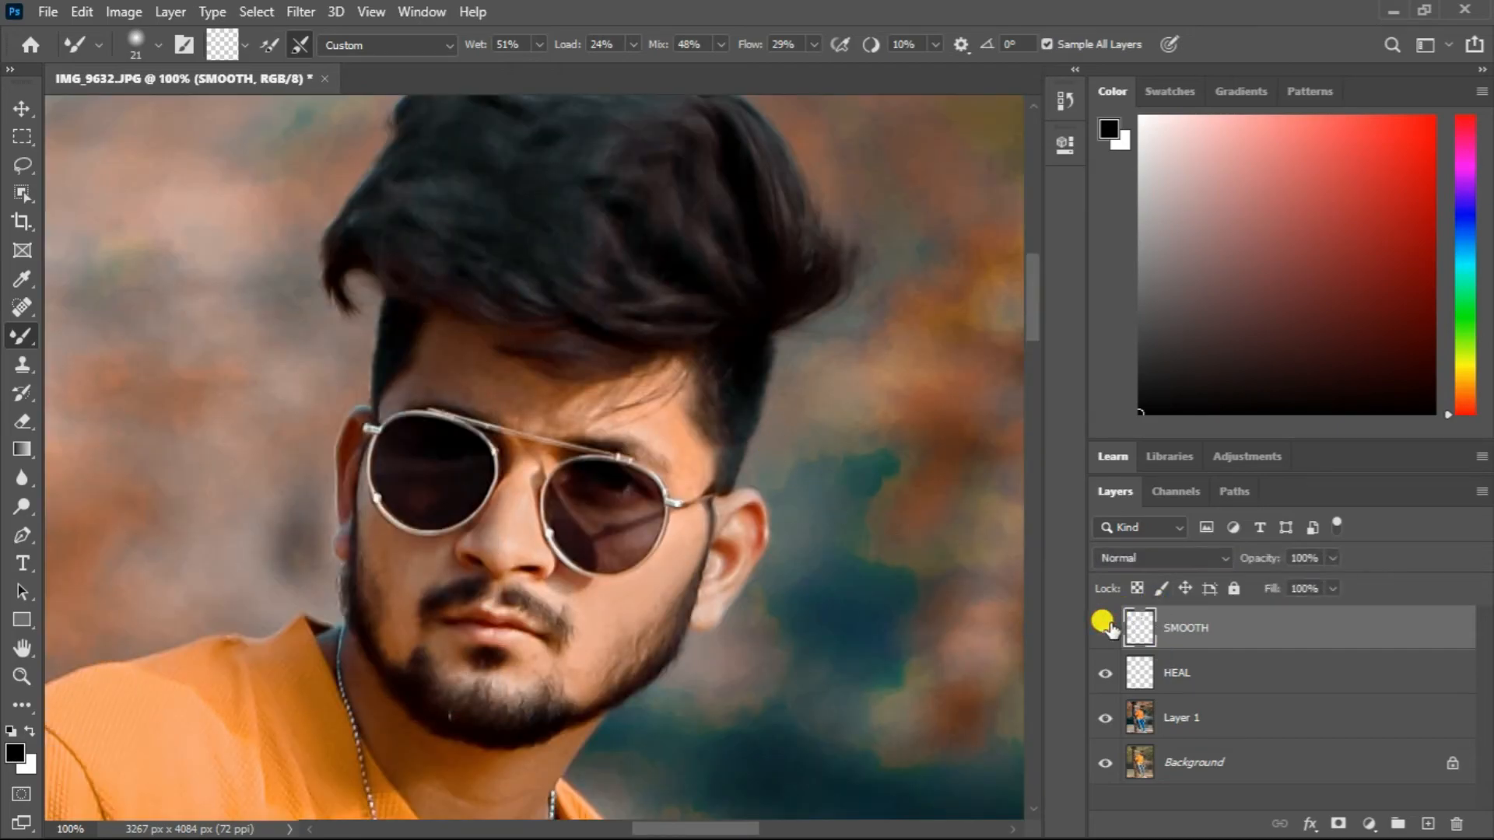
key("ctrl+minus")
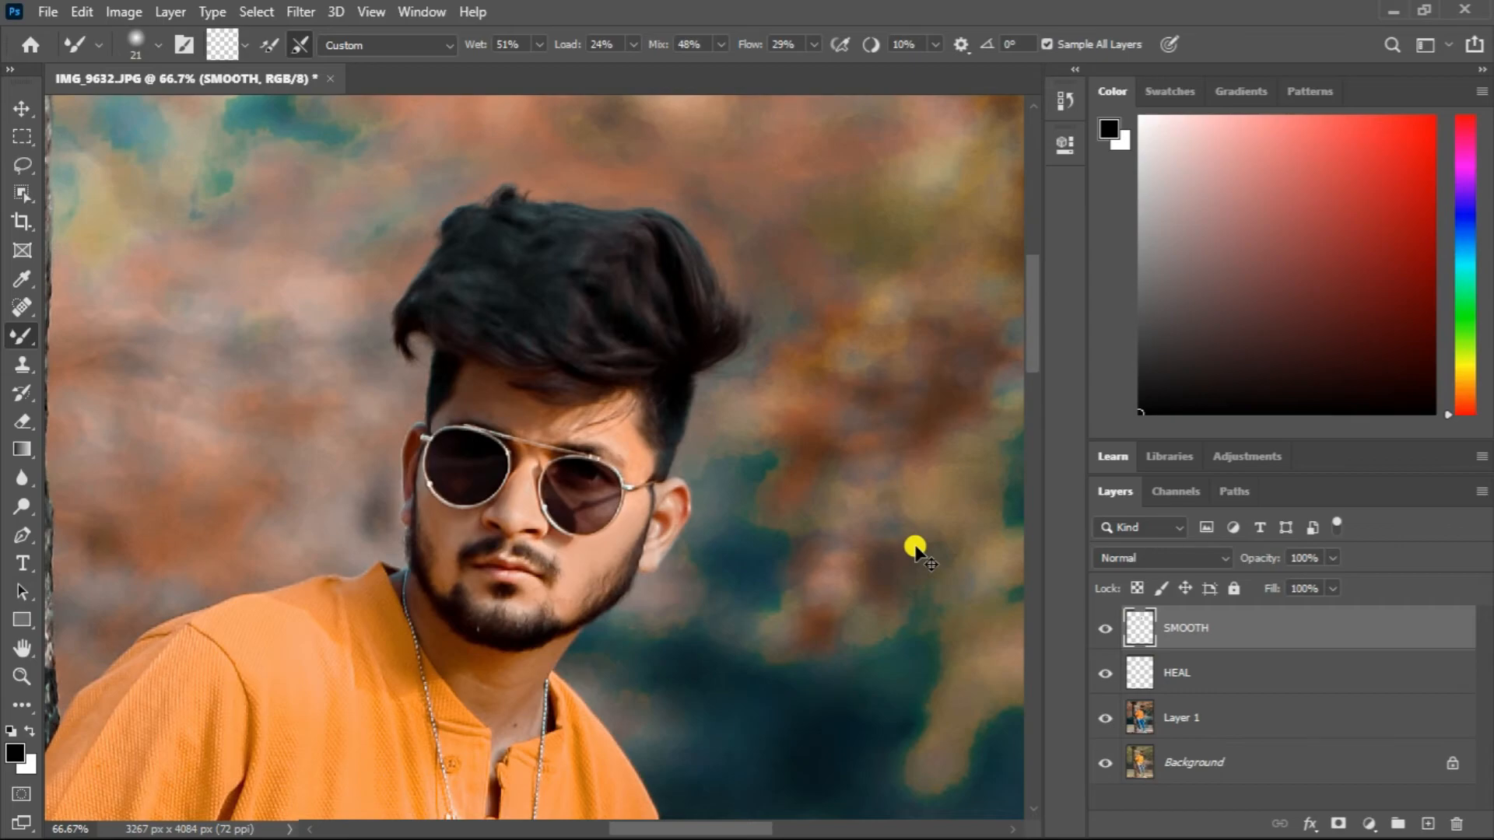
- Smooth the neck skin below the beard and beside the necklace with the Mixer Brush on the SMOOTH layer
key("ctrl+plus")
left_click_drag(661, 613, 701, 397)
key("ctrl+plus")
key("ctrl+plus")
left_click_drag(568, 547, 620, 273)
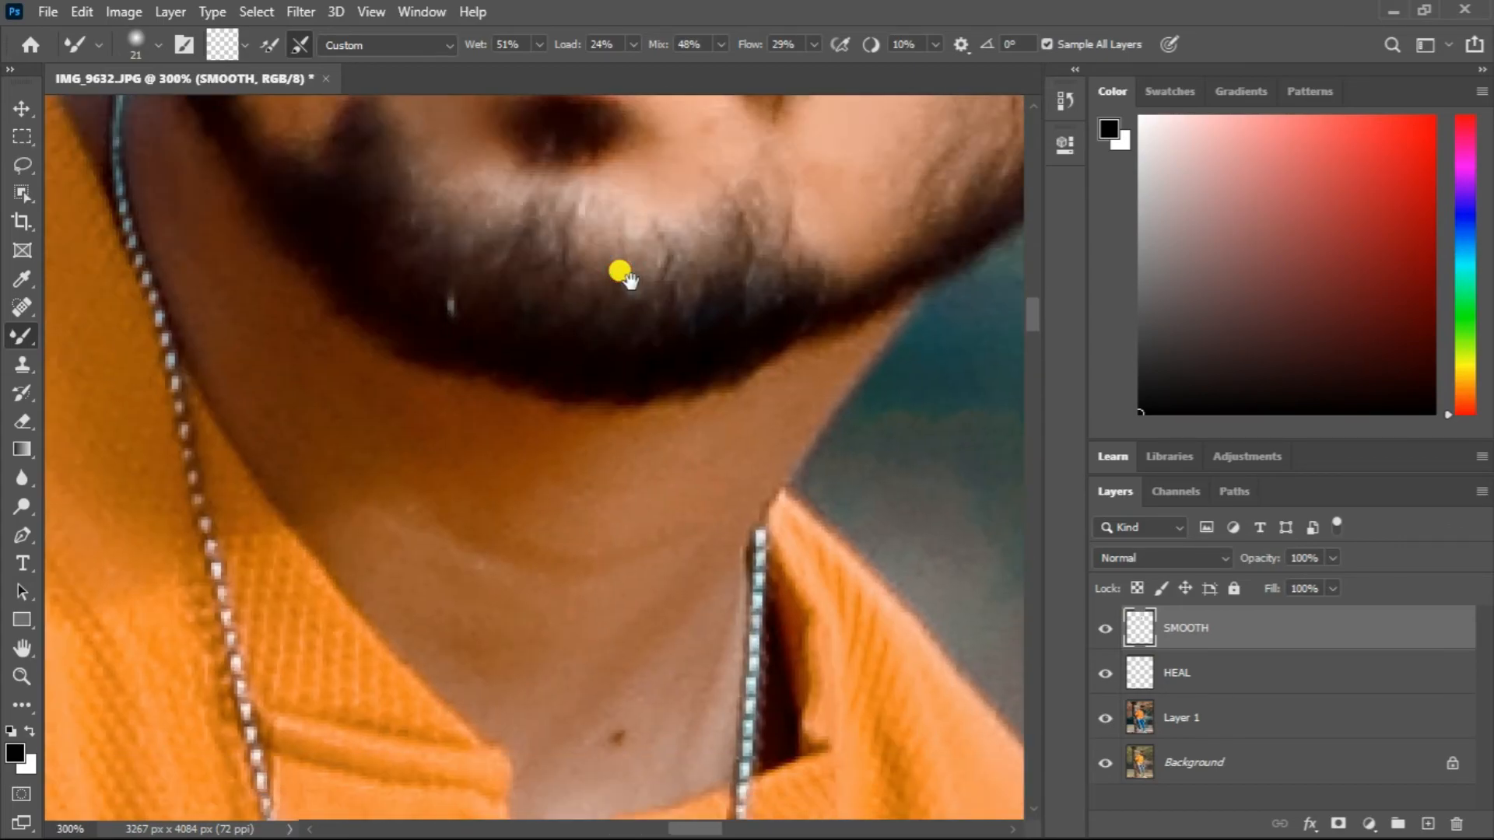
left_click_drag(532, 411, 662, 564)
mouse_move(447, 480)
left_mouse_down()
mouse_move(507, 479)
mouse_move(487, 478)
left_mouse_up()
mouse_move(296, 331)
left_mouse_down()
mouse_move(454, 553)
mouse_move(456, 578)
mouse_move(528, 620)
mouse_move(673, 607)
mouse_move(436, 510)
mouse_move(358, 422)
mouse_move(291, 285)
left_mouse_up()
left_click_drag(287, 278, 263, 281)
mouse_move(274, 288)
left_mouse_down()
mouse_move(284, 230)
mouse_move(268, 327)
left_mouse_up()
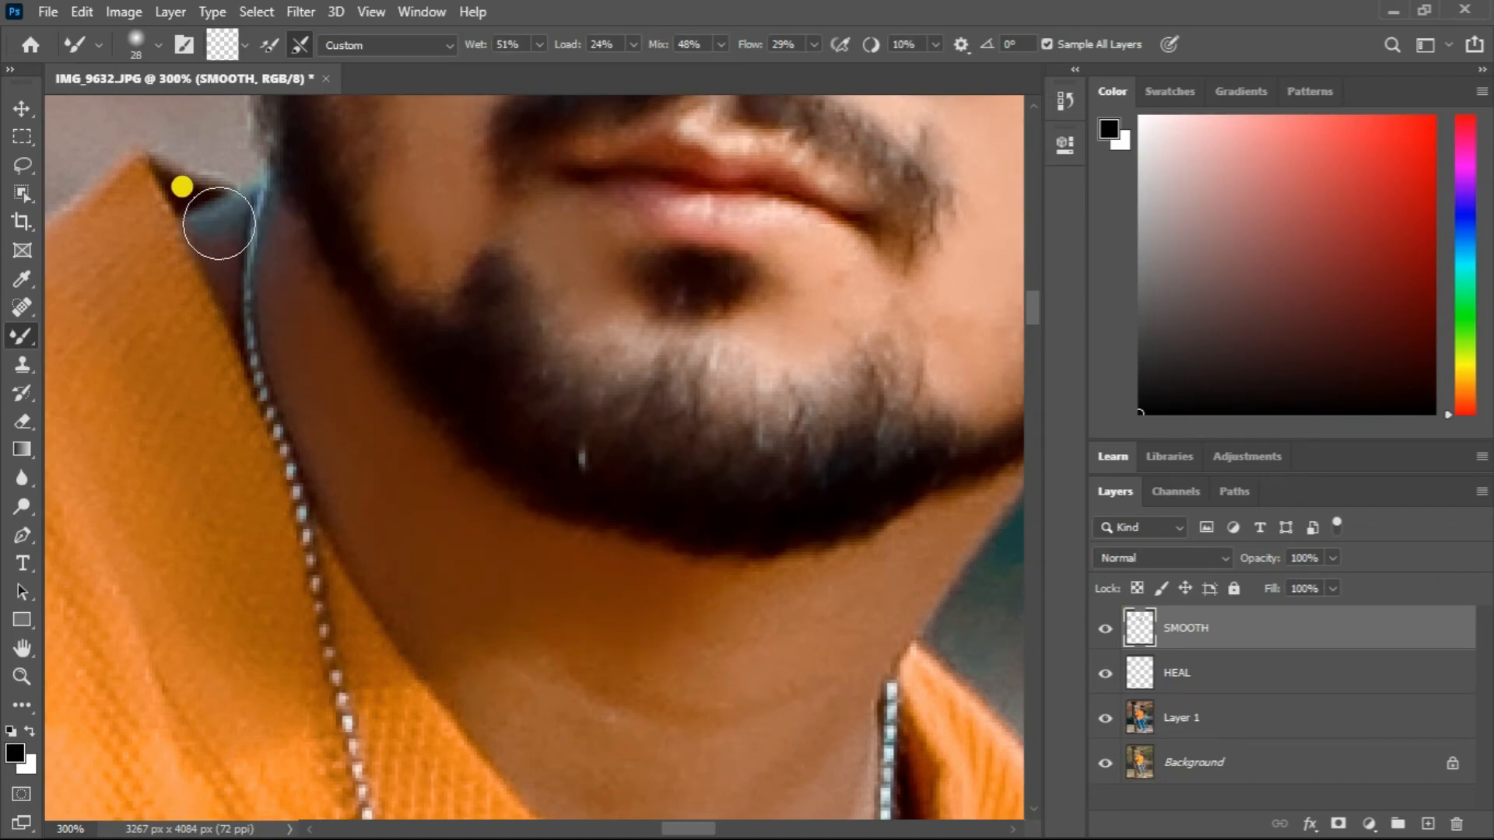
left_click_drag(446, 507, 313, 313)
mouse_move(470, 553)
left_mouse_down()
mouse_move(610, 522)
mouse_move(473, 533)
mouse_move(684, 537)
mouse_move(681, 599)
left_mouse_up()
- Smooth the lower neck and upper chest skin inside the open shirt collar with the Mixer Brush
left_click_drag(633, 674, 635, 461)
left_click_drag(471, 409, 456, 411)
mouse_move(421, 327)
left_mouse_down()
mouse_move(481, 383)
mouse_move(549, 507)
mouse_move(696, 362)
mouse_move(639, 417)
mouse_move(503, 355)
mouse_move(464, 413)
mouse_move(570, 513)
mouse_move(593, 358)
mouse_move(539, 356)
mouse_move(640, 360)
mouse_move(528, 475)
left_mouse_up()
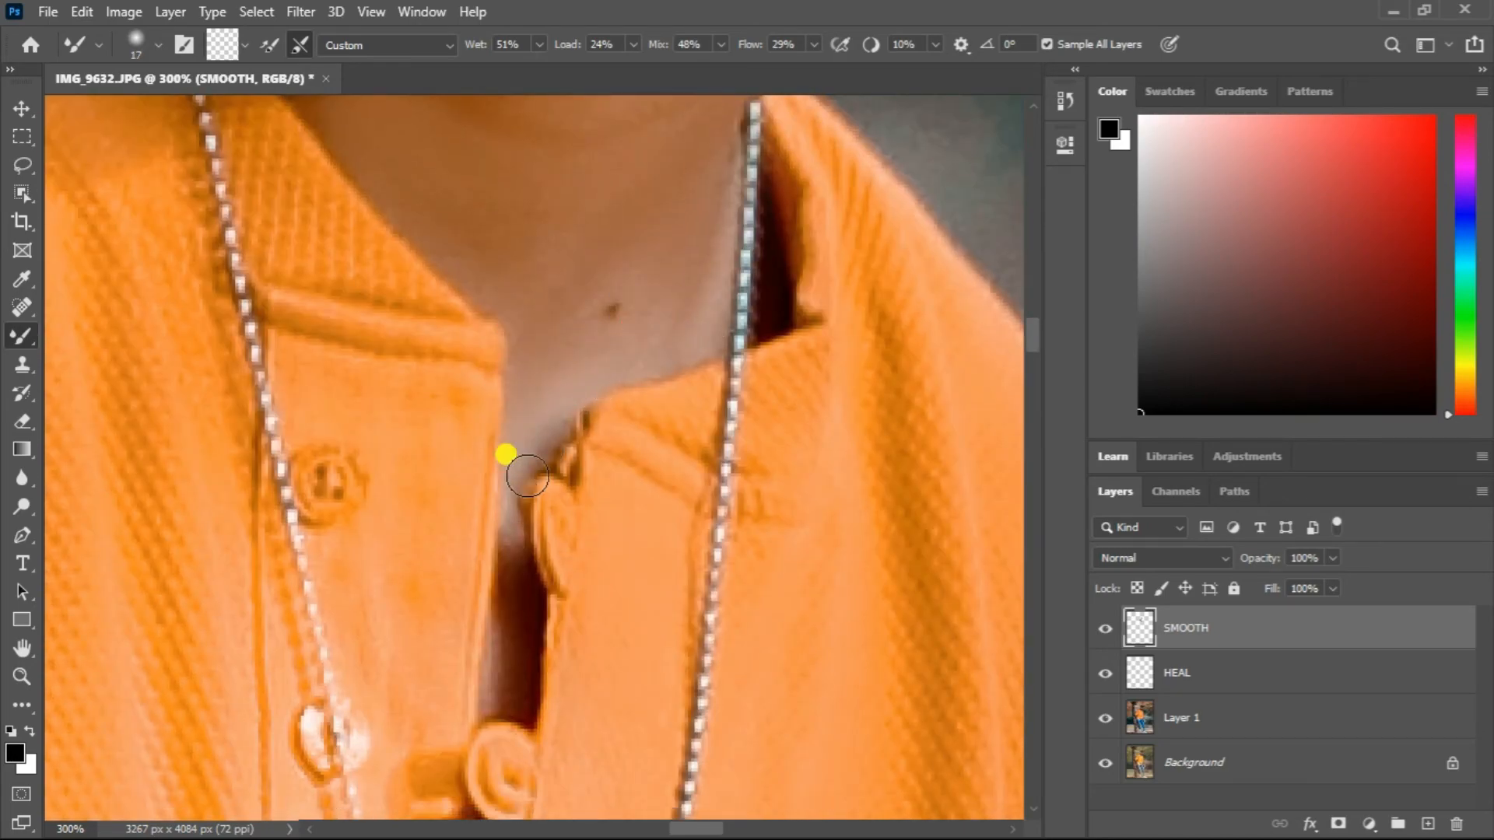
scroll(531, 521, "down", 5)
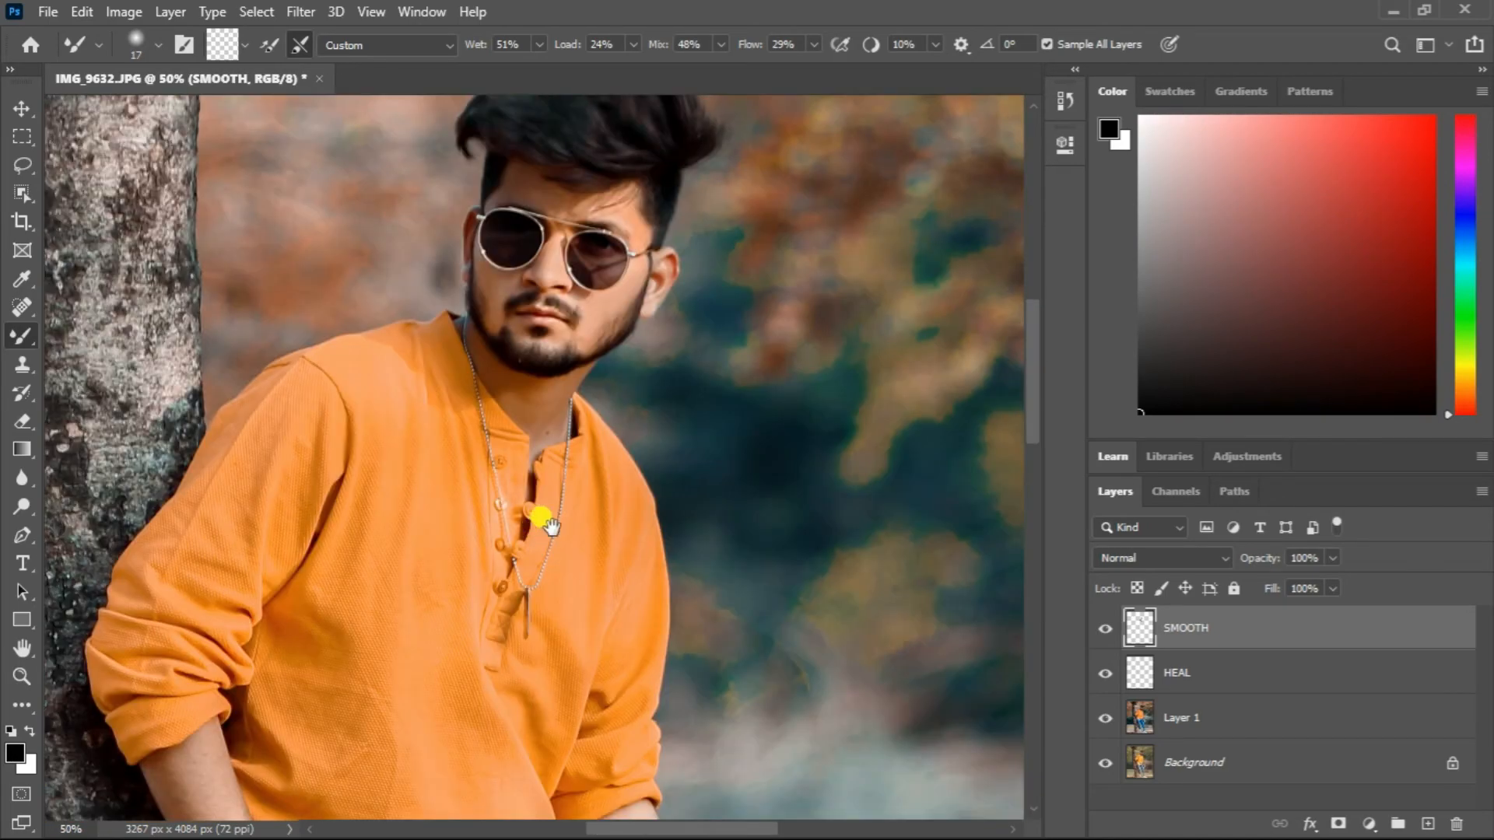
left_click_drag(516, 450, 532, 528)
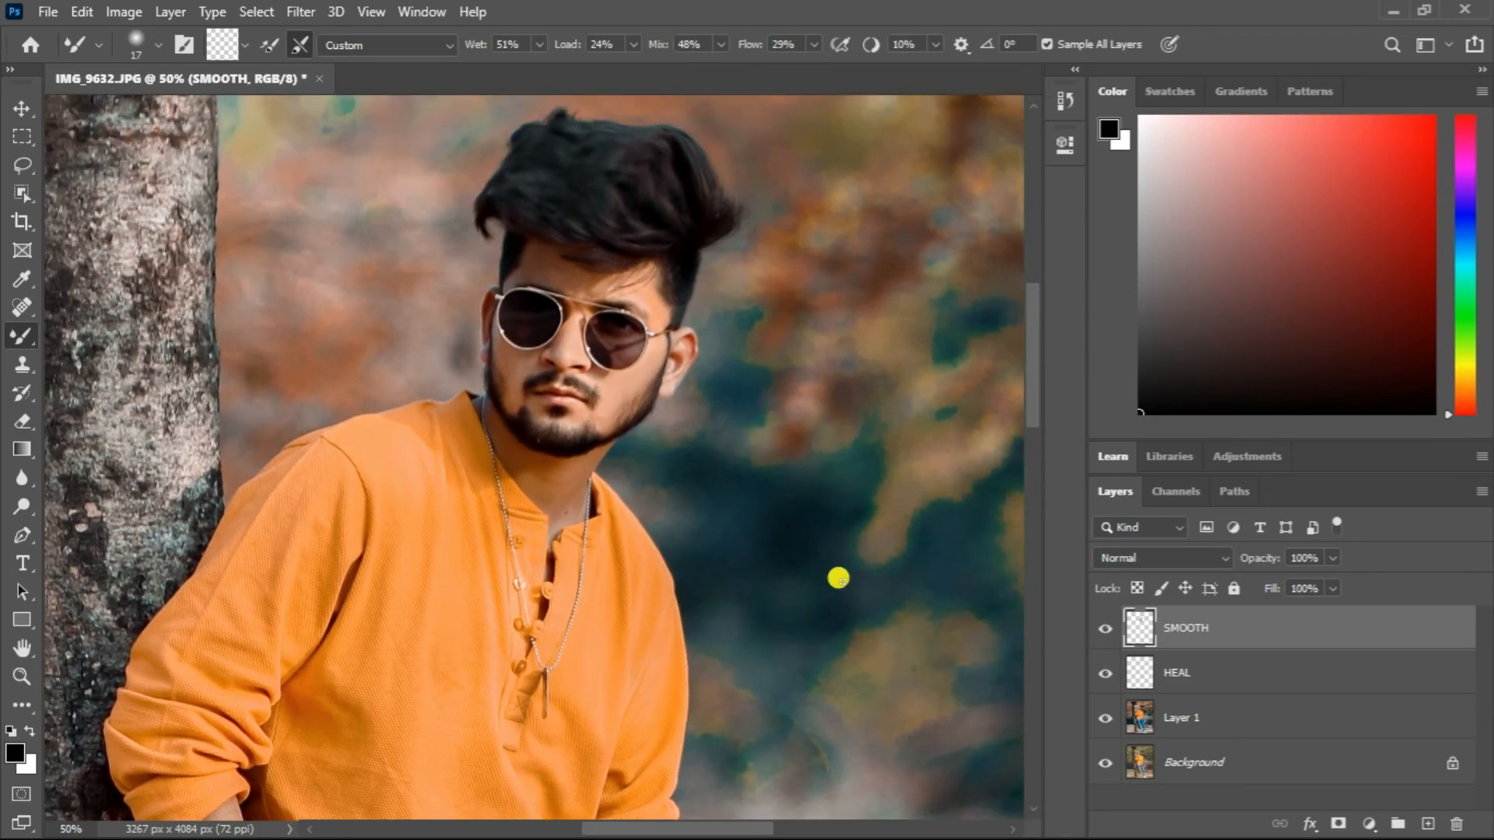